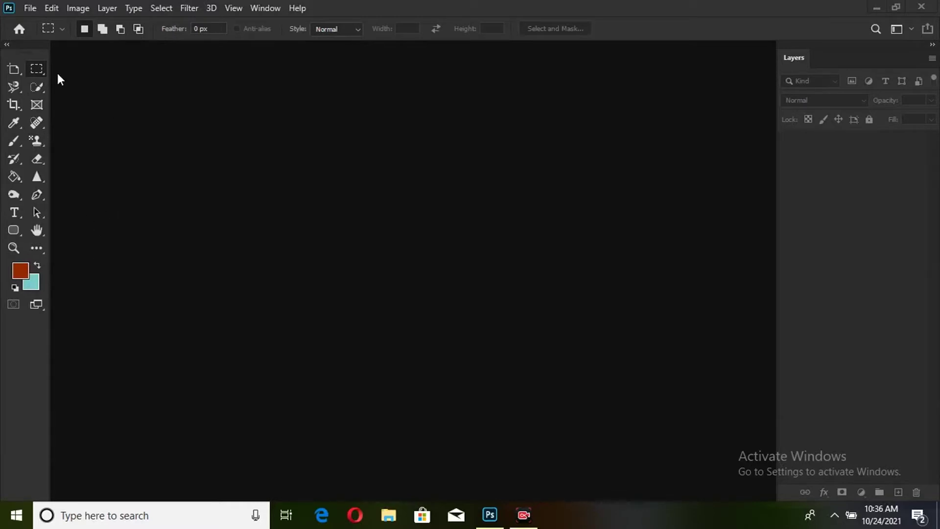
Cycle through the Move and Artboard tools, then switch to the Elliptical Marquee.
click(14, 69)
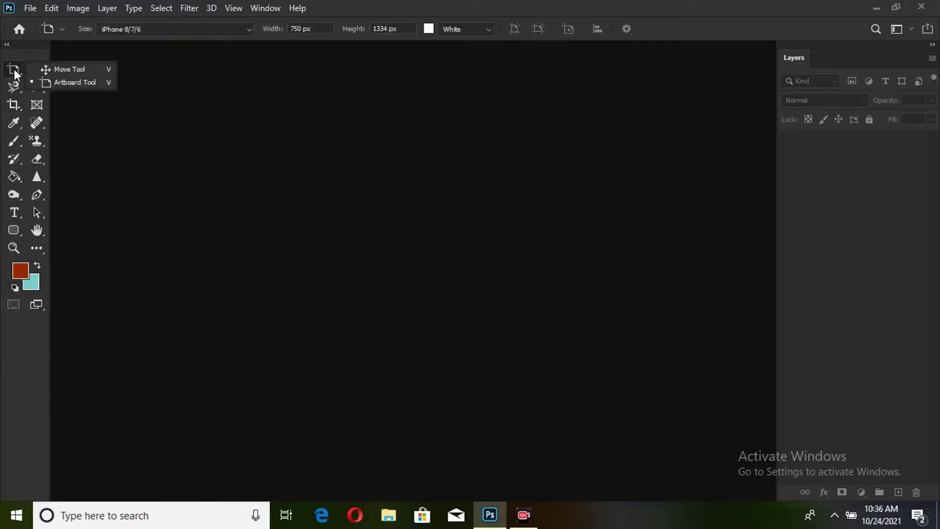
click(76, 70)
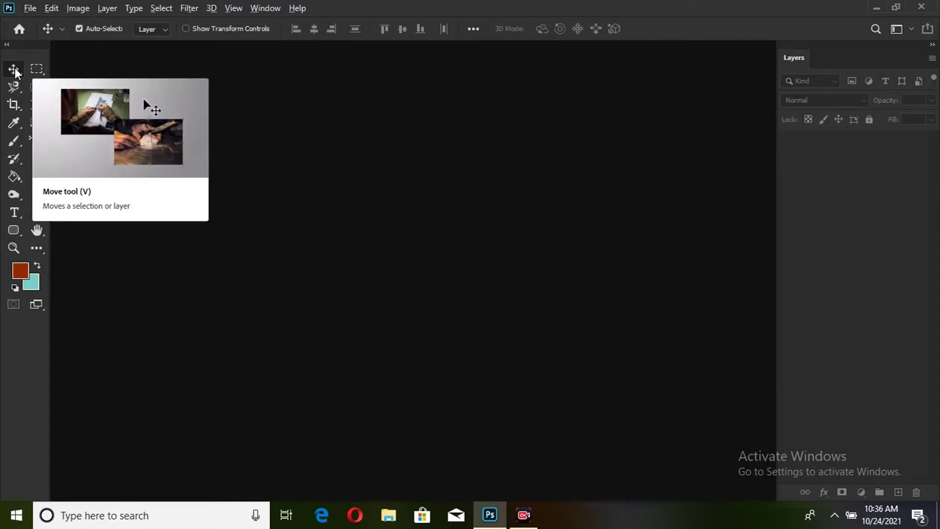
key(shift+v)
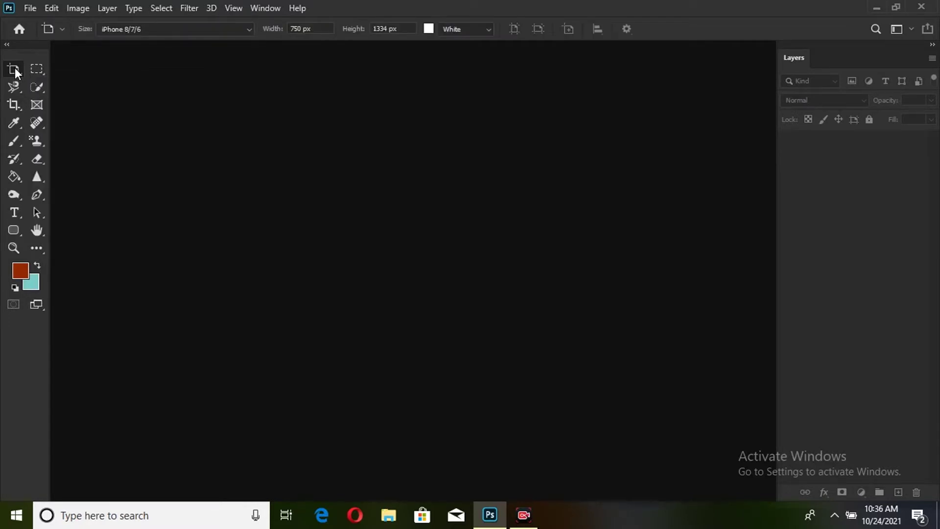
key(shift+v)
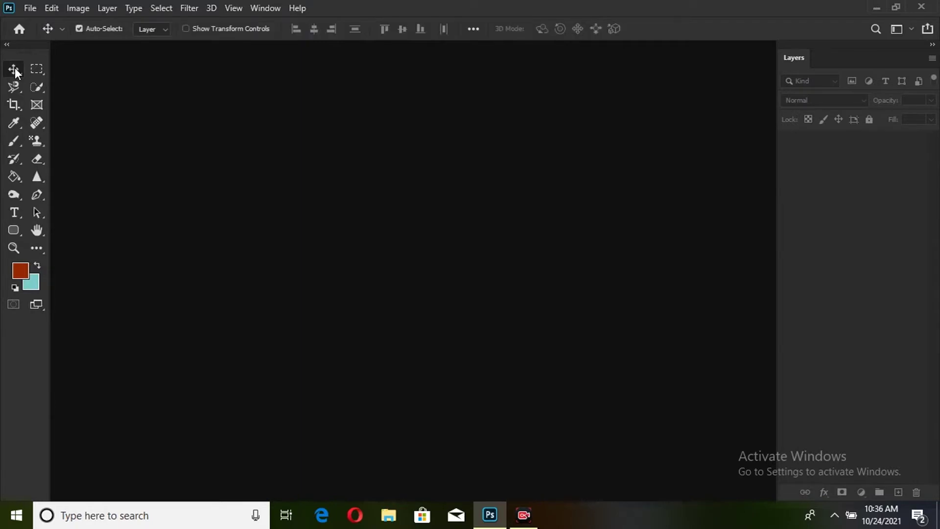
key(shift+v)
key(shift+m)
key(shift+m)
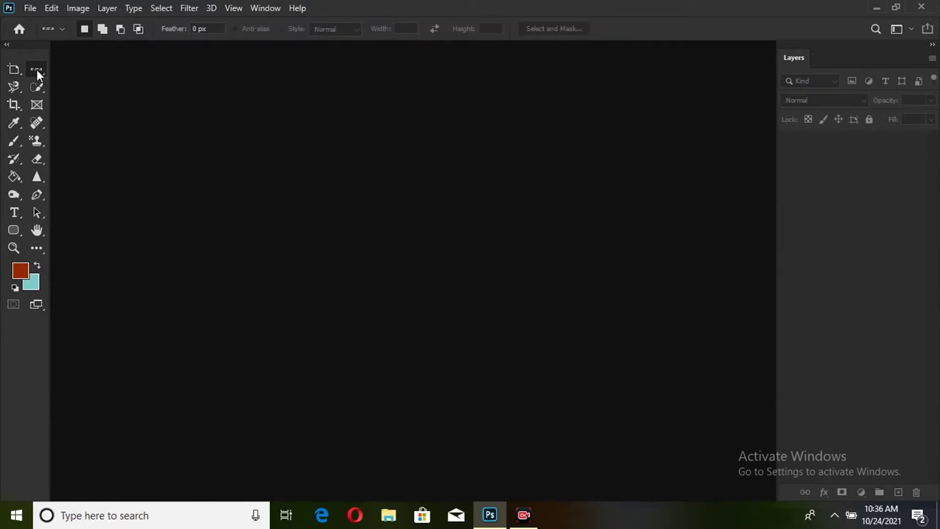
Cycle the lasso tools to the Magnetic Lasso (width 24 px, contrast 10%, frequency 51).
click(13, 88)
key(shift+l)
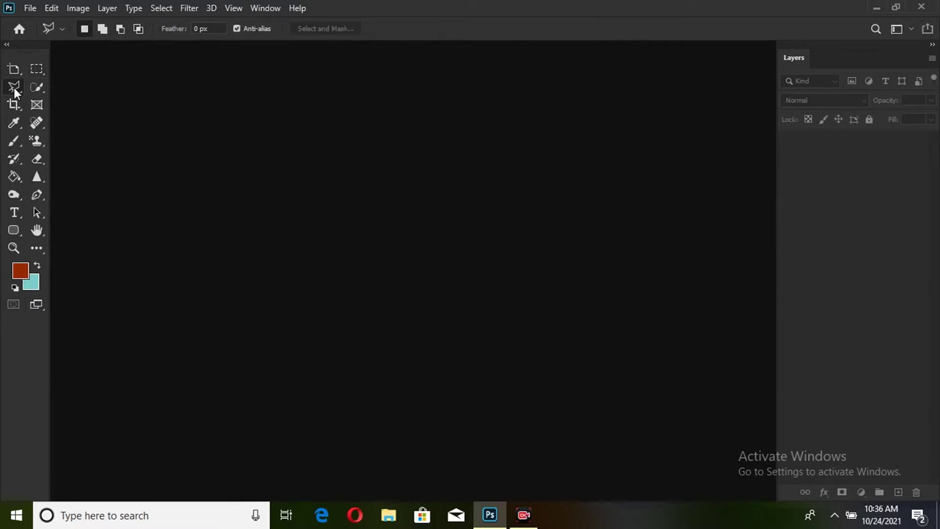
key(shift+l)
key(shift+l)
key(shift+l)
key(shift+w)
key(shift+w)
key(shift+l)
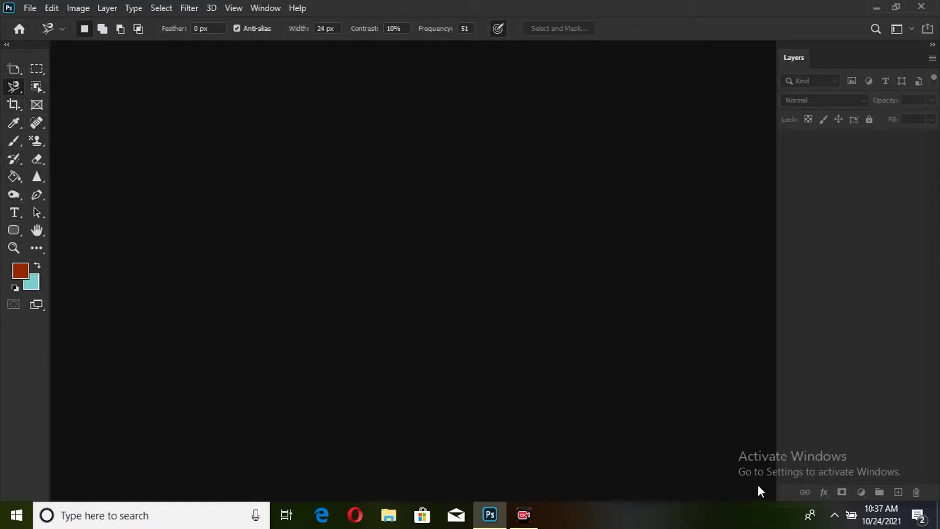
Float the Layers panel out of the right dock and close it.
click(265, 9)
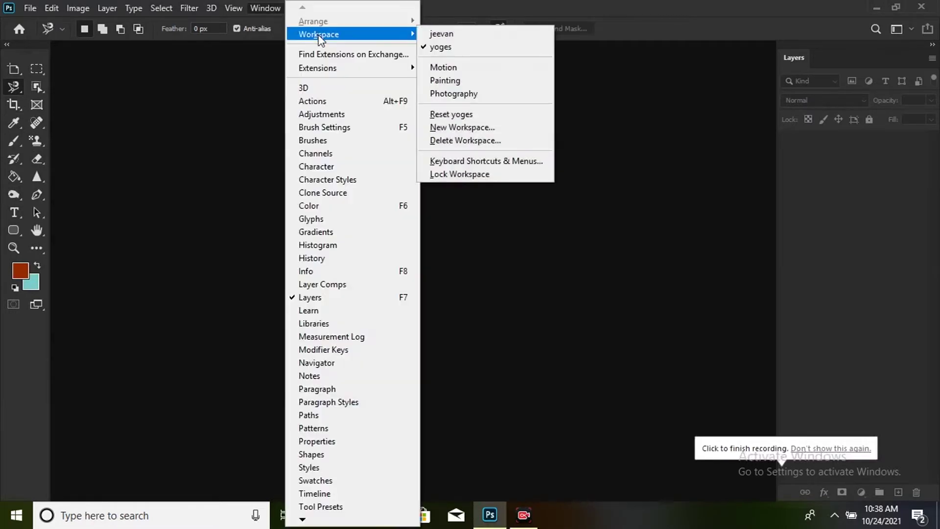
mouse_move(319, 34)
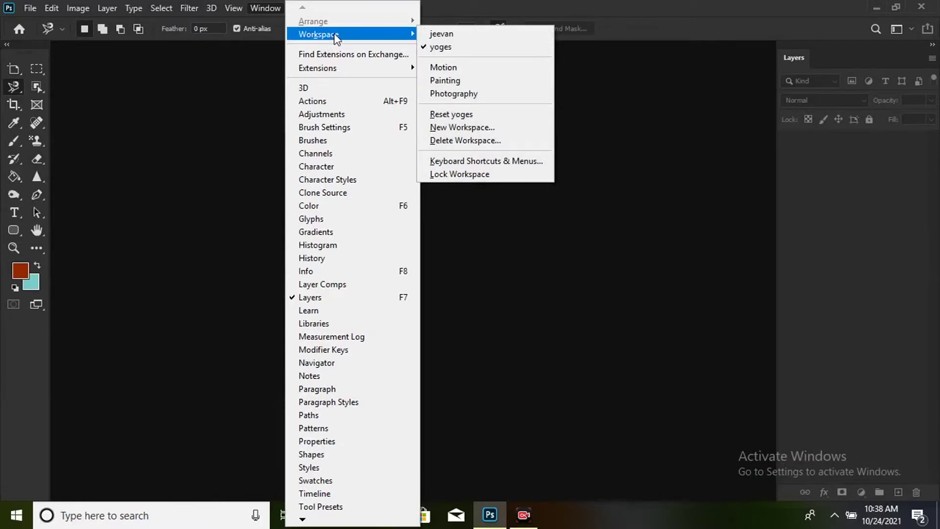
click(747, 173)
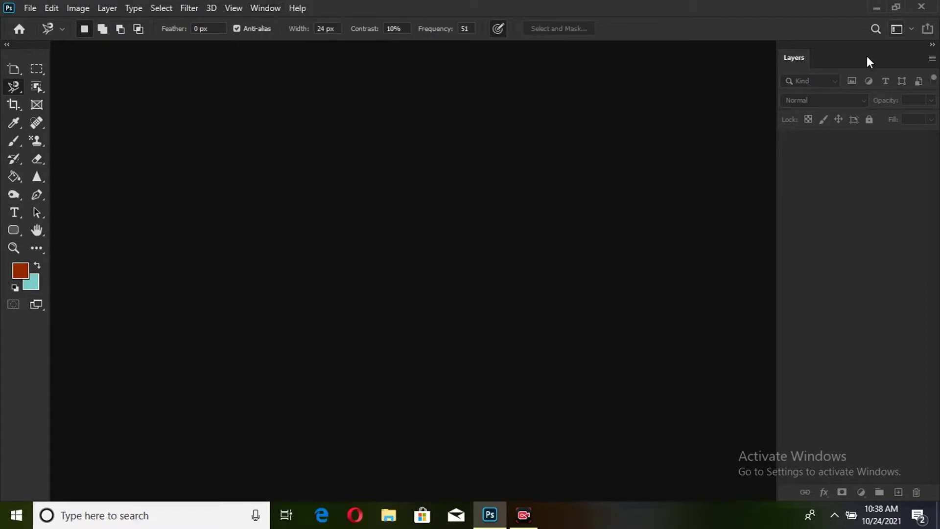
drag(859, 54, 718, 116)
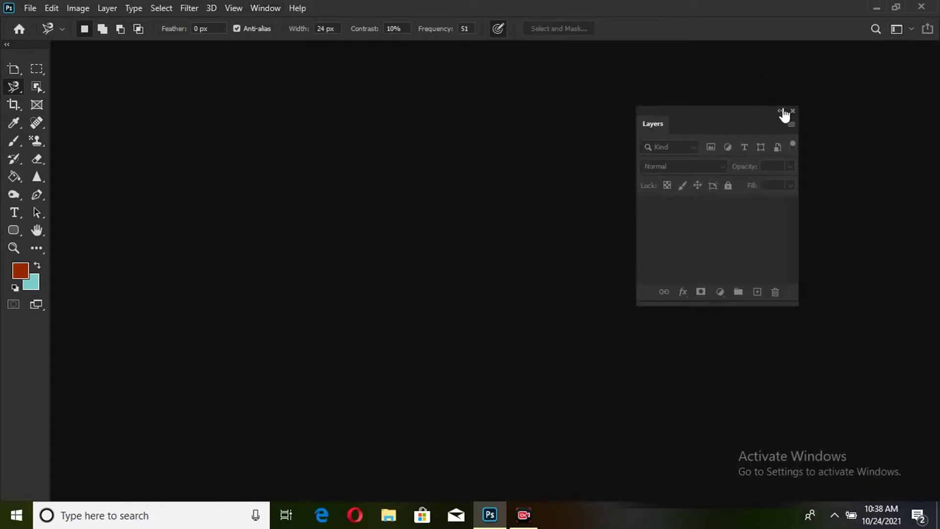
click(792, 111)
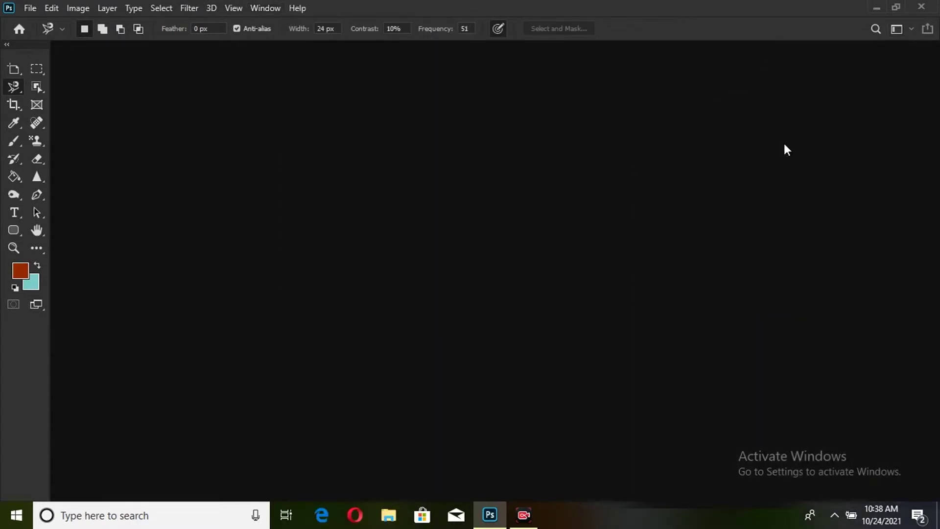
Reopen Layers from the Window menu, redock it on the right, and open History.
click(265, 9)
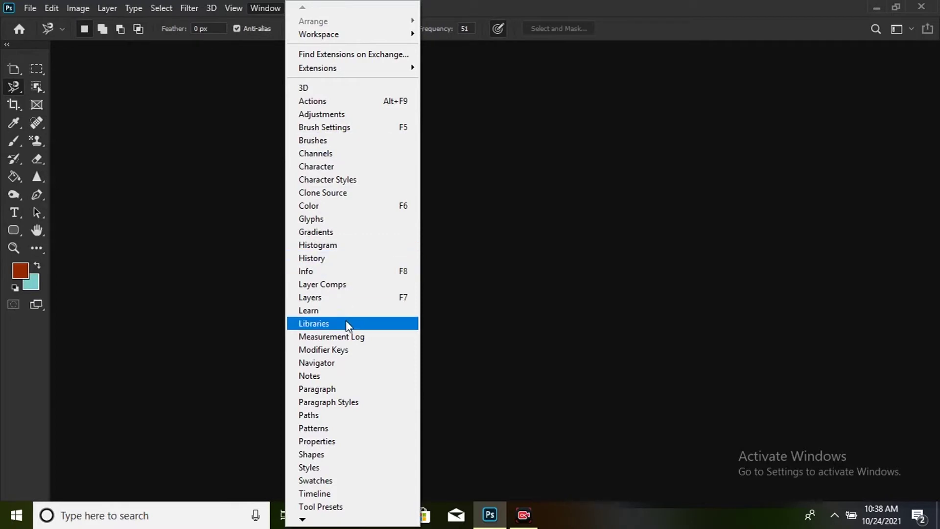
click(351, 299)
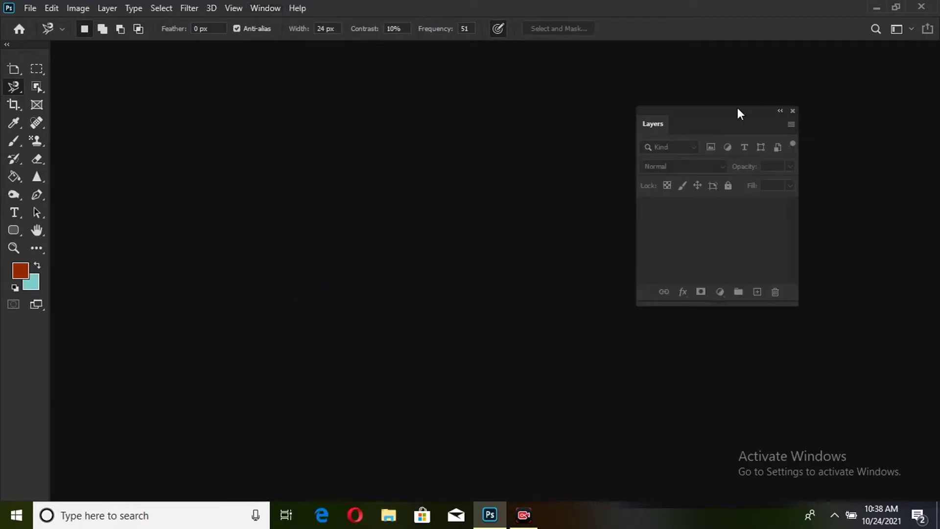
mouse_move(675, 124)
mouse_down()
mouse_move(865, 67)
mouse_move(931, 67)
mouse_up()
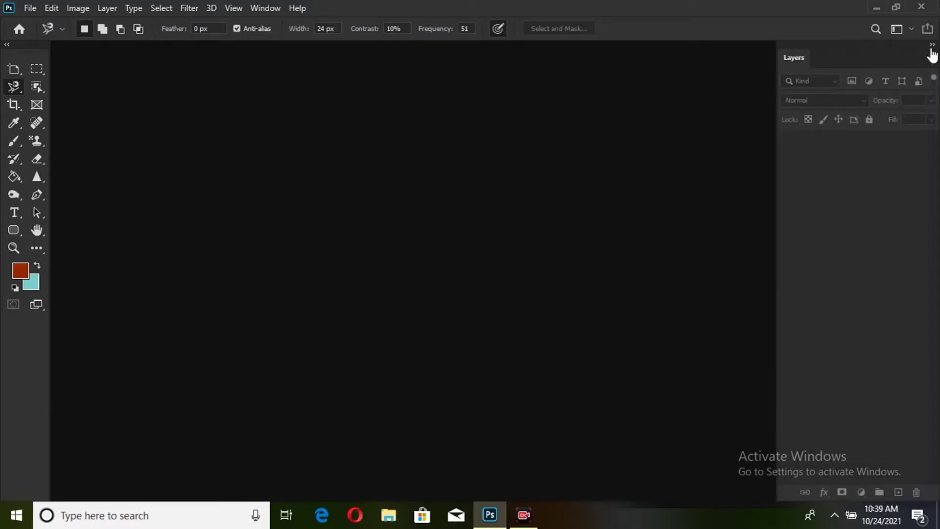
click(266, 9)
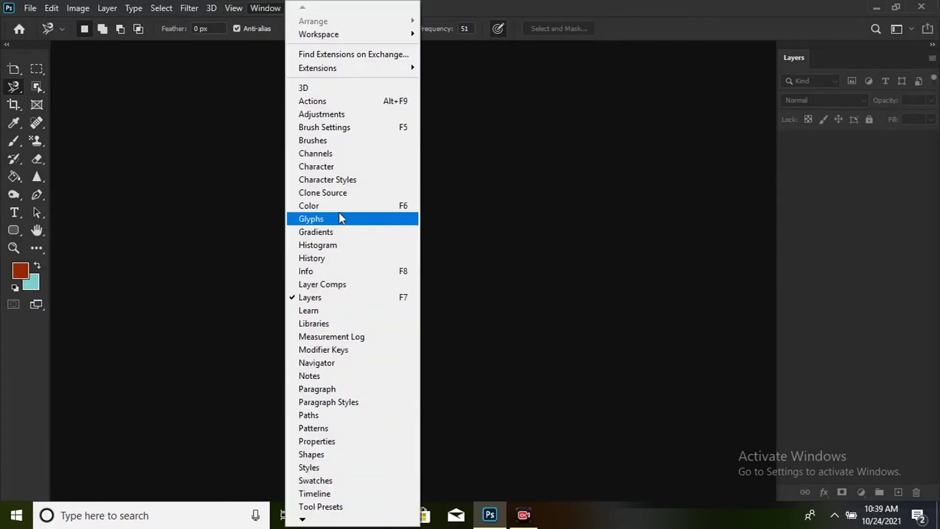
click(331, 261)
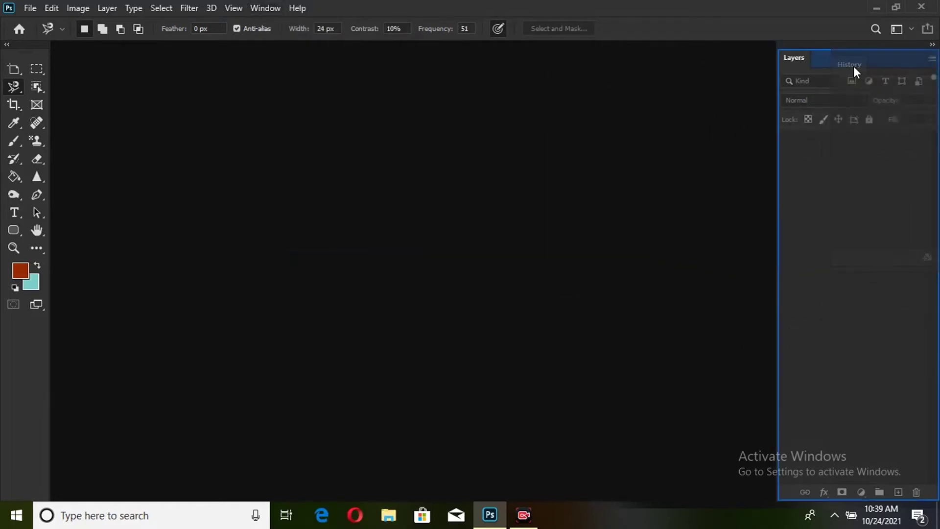
Dock the History panel as a tab beside Layers.
drag(557, 83, 851, 63)
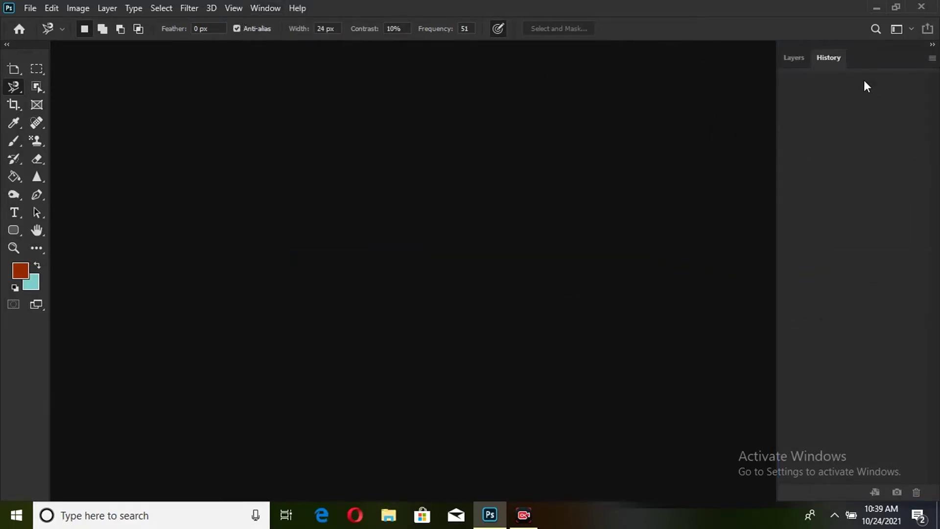
drag(831, 57, 768, 109)
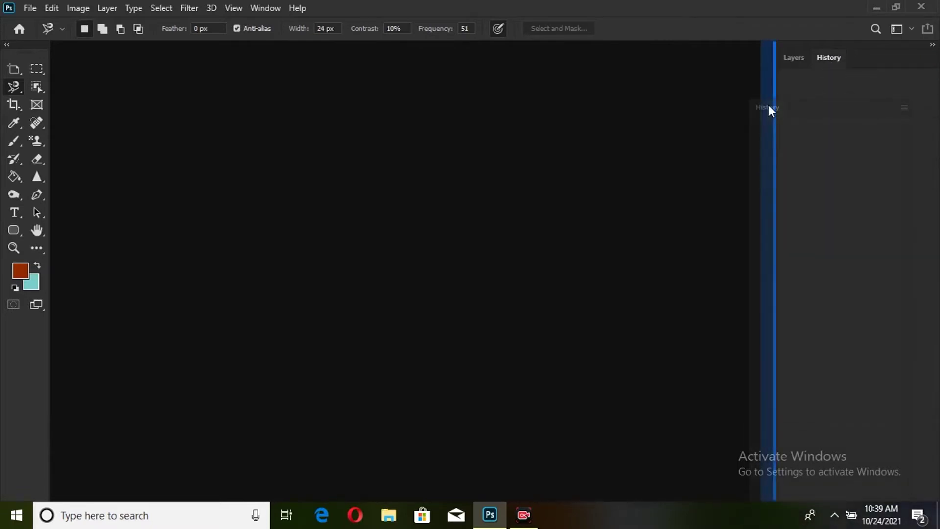
drag(769, 105, 768, 105)
click(767, 45)
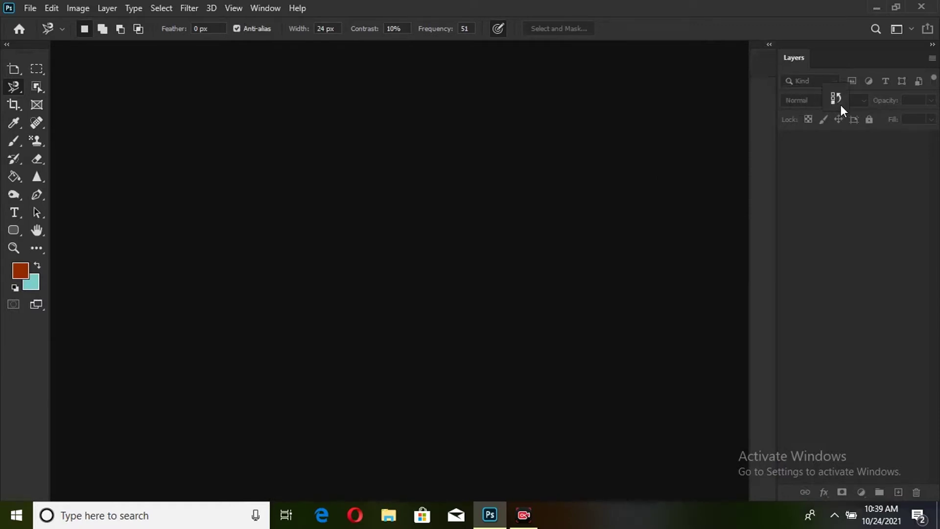
drag(839, 72, 832, 63)
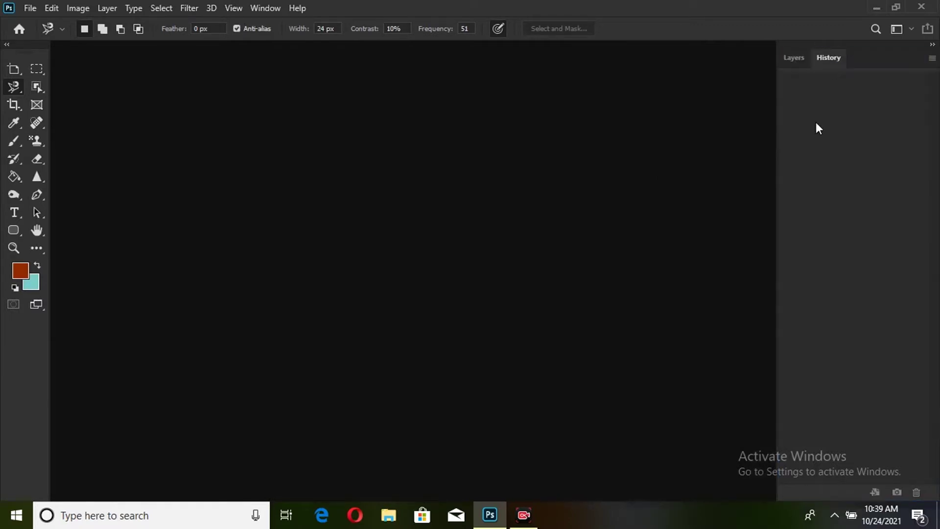
Open the Channels and Histogram panels and dock both into the Layers/History tab group.
click(272, 10)
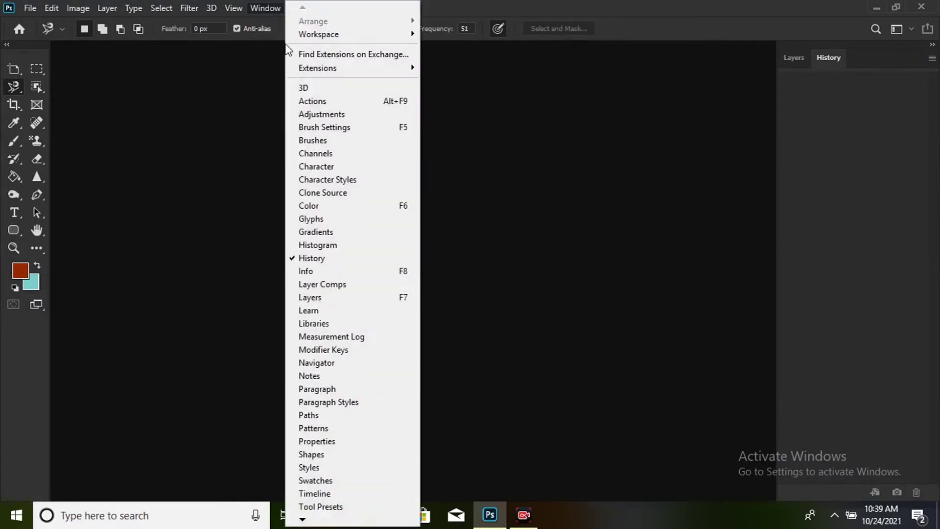
click(346, 158)
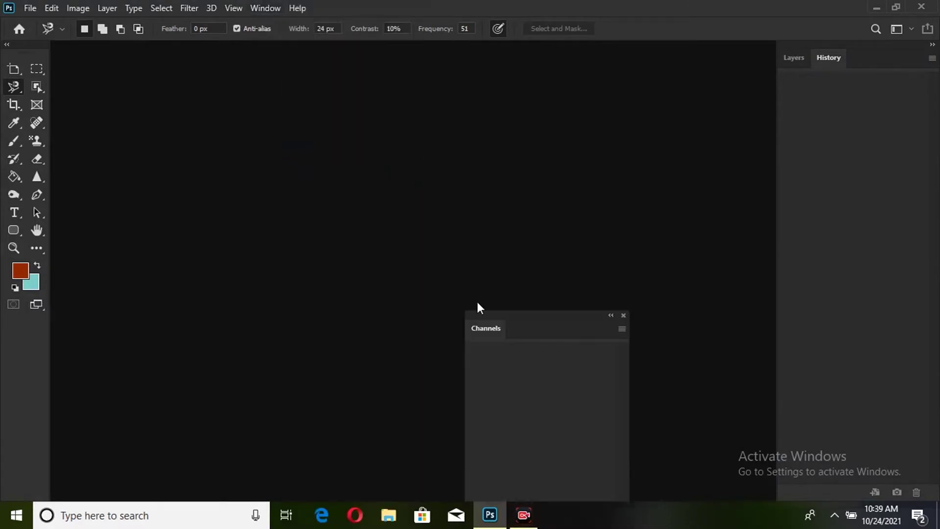
drag(495, 327, 867, 60)
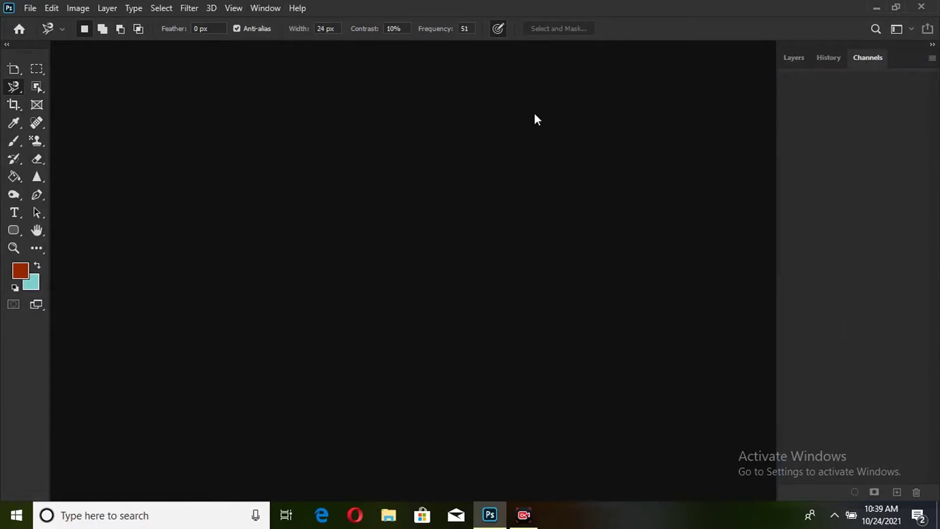
click(268, 10)
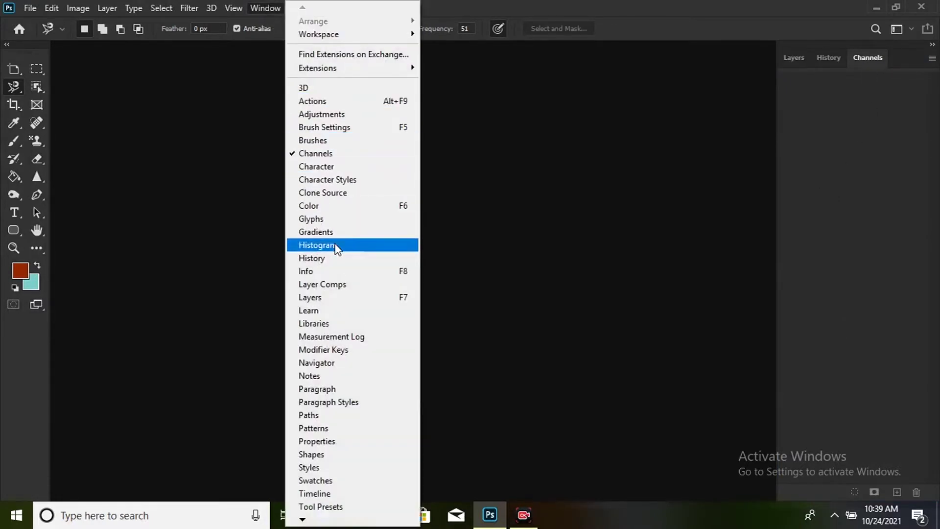
click(337, 245)
mouse_move(672, 153)
mouse_down()
mouse_move(881, 113)
mouse_move(911, 54)
mouse_up()
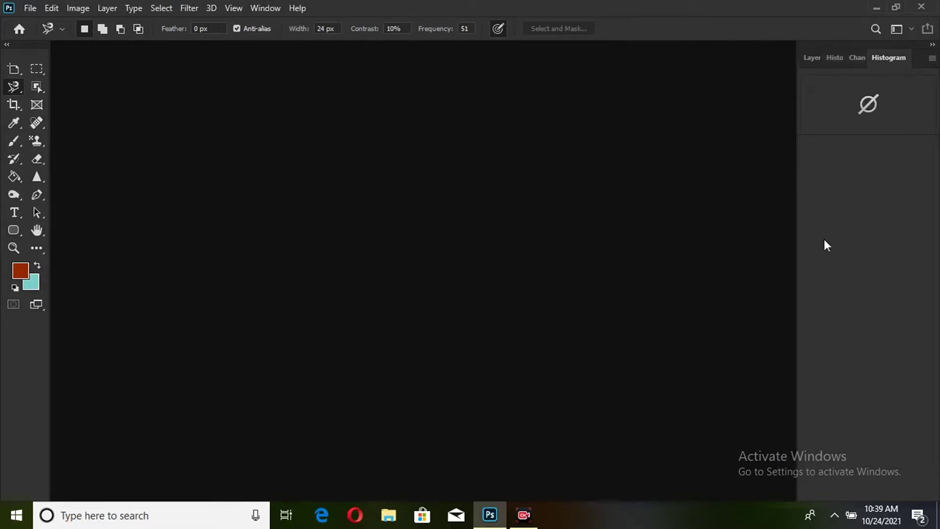
click(269, 8)
mouse_move(318, 34)
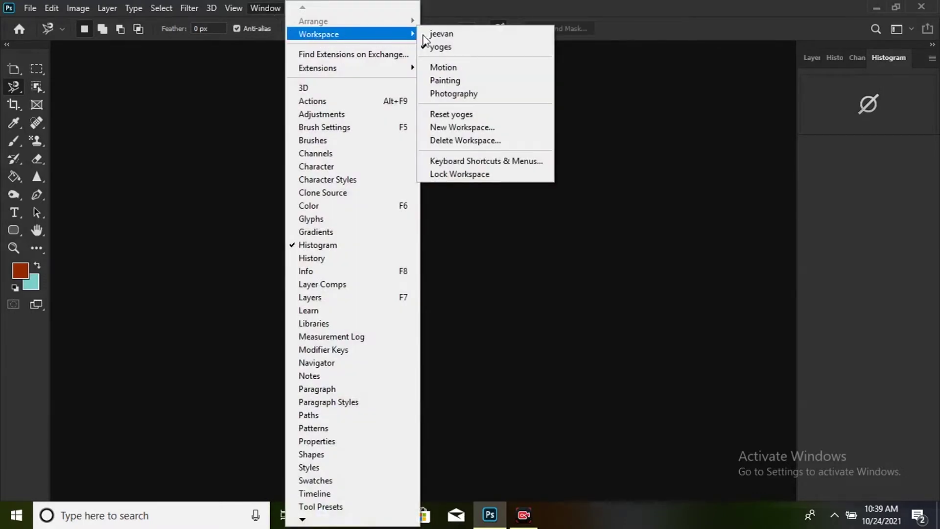
Save the current panel layout as a new workspace named 'pavies'.
click(473, 128)
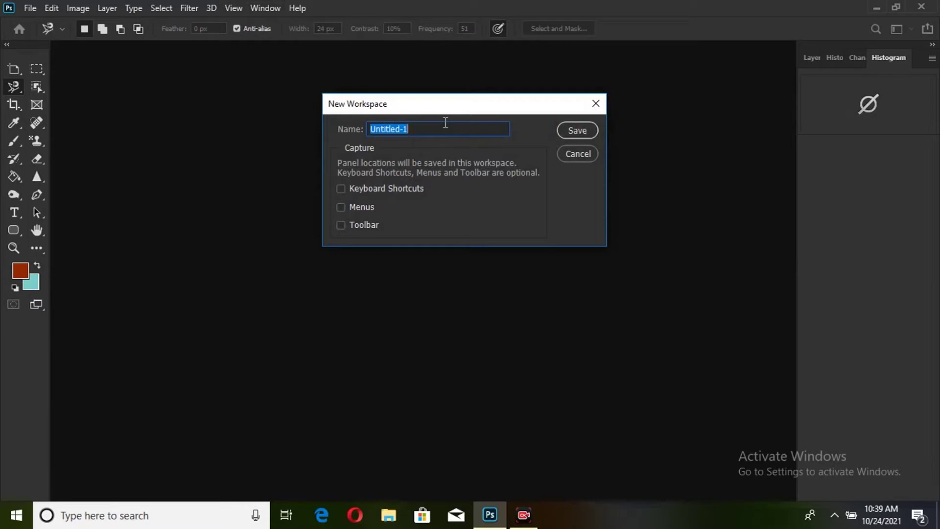
text(pa)
text(vi)
text(es)
click(594, 130)
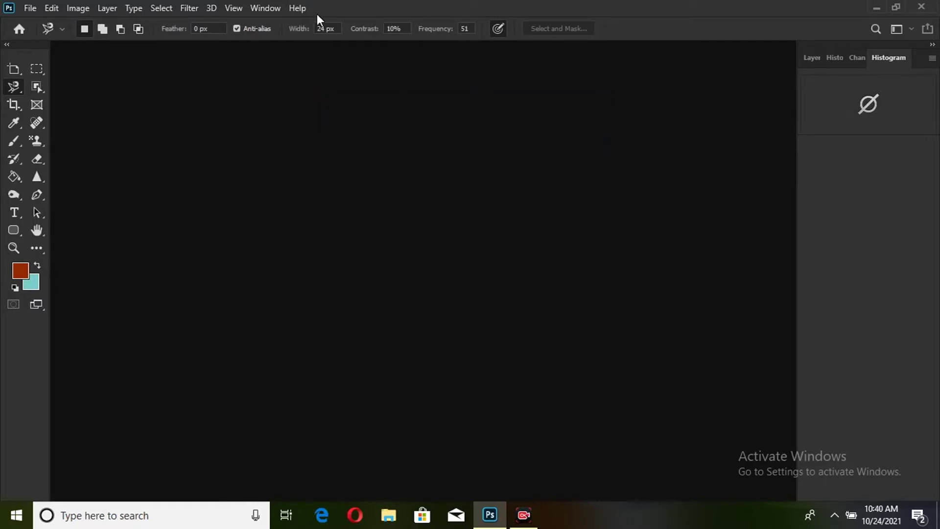
click(271, 9)
mouse_move(318, 34)
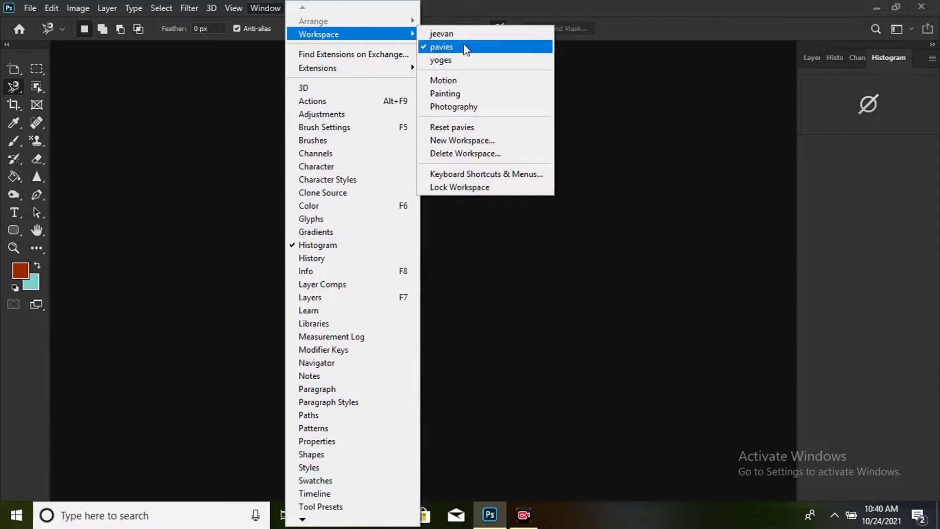
Switch to the Photography workspace, then back to the pavies workspace.
click(634, 127)
click(267, 8)
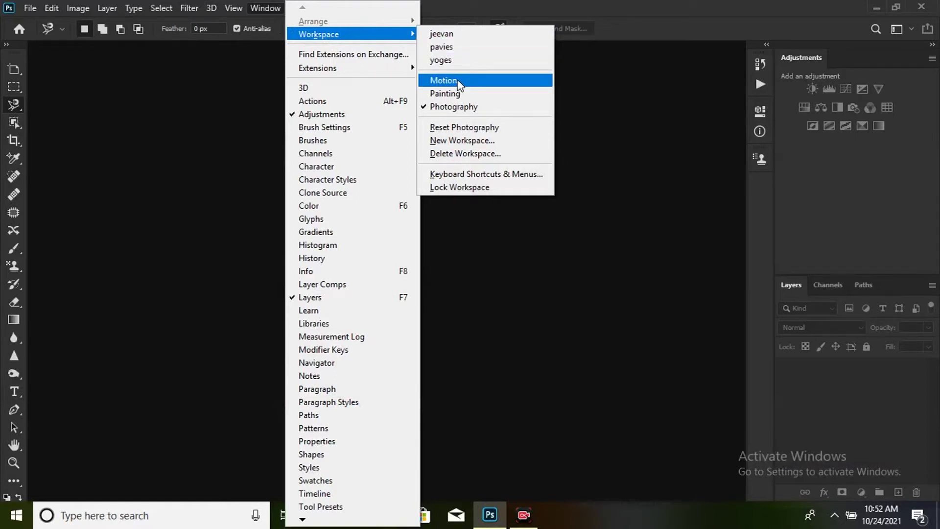
click(501, 109)
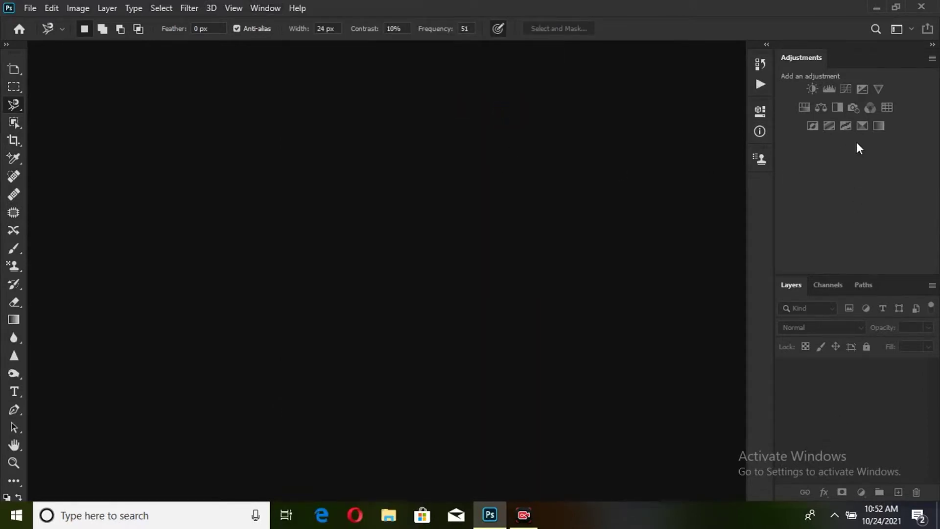
click(266, 8)
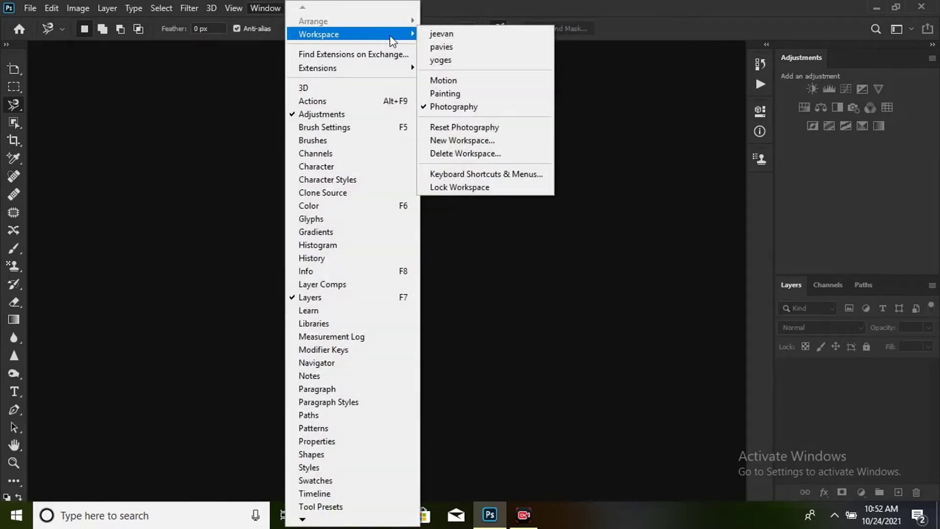
click(462, 45)
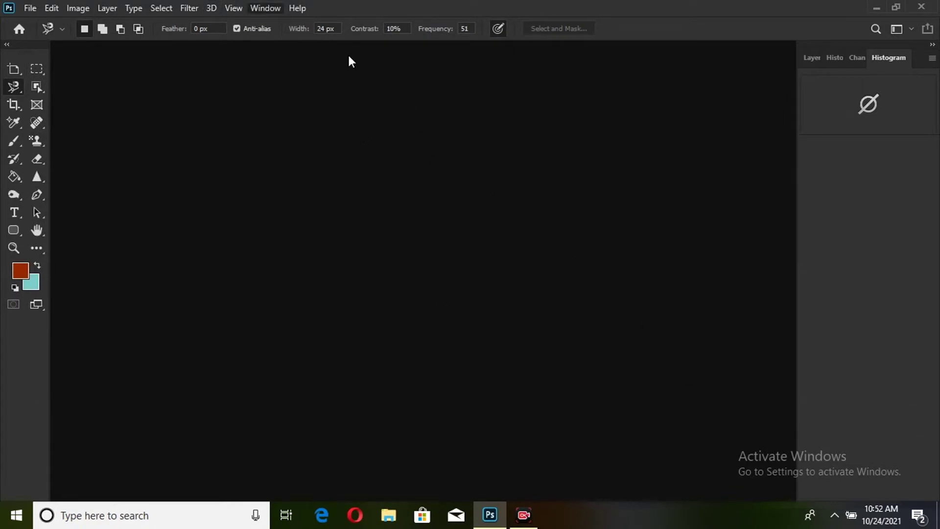
click(274, 7)
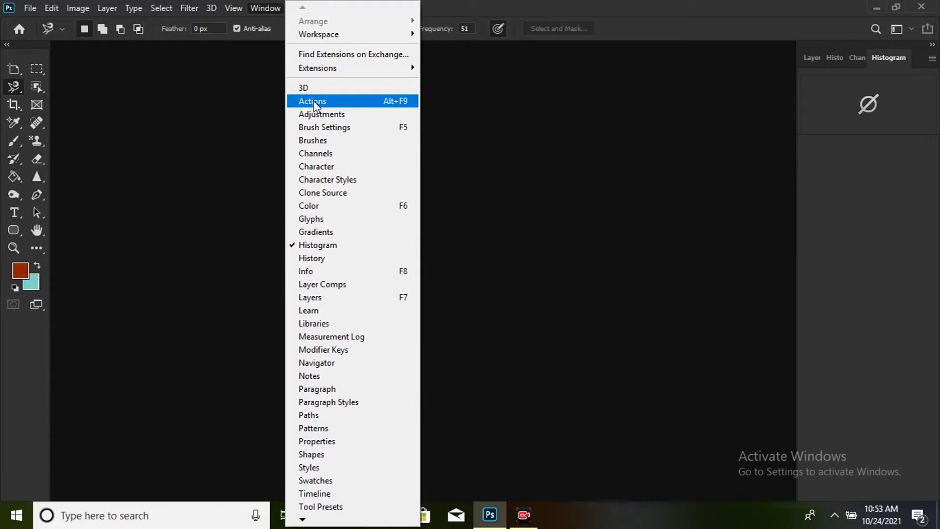
Open the Actions panel and reposition the _MG_4406.JPG document window.
click(313, 102)
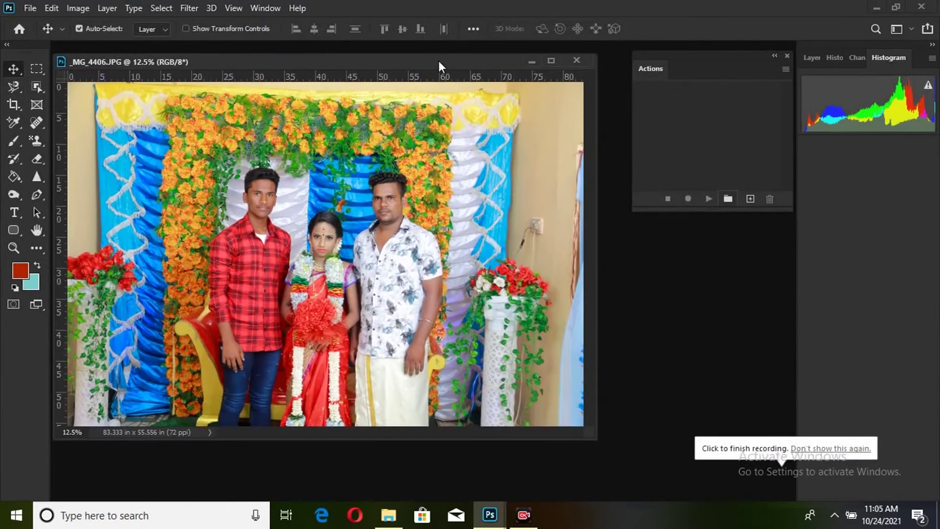
drag(439, 61, 439, 53)
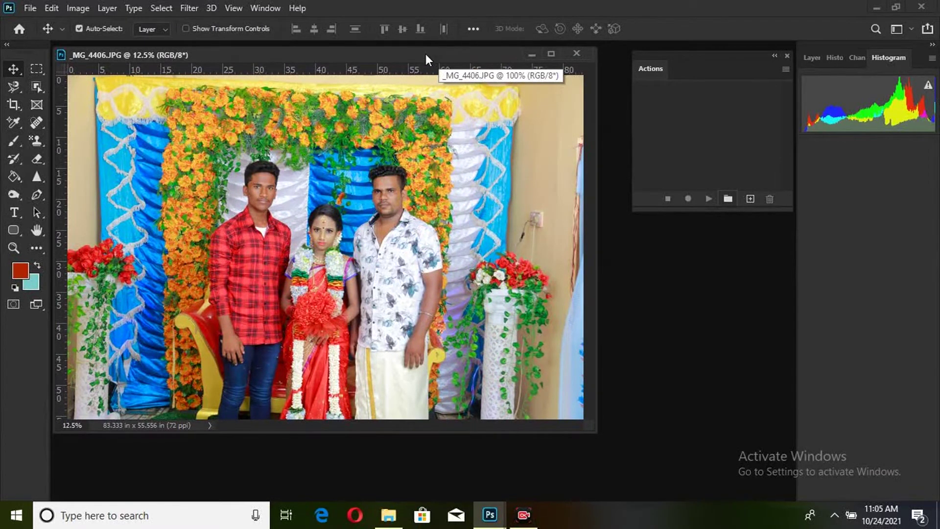
drag(424, 52, 426, 52)
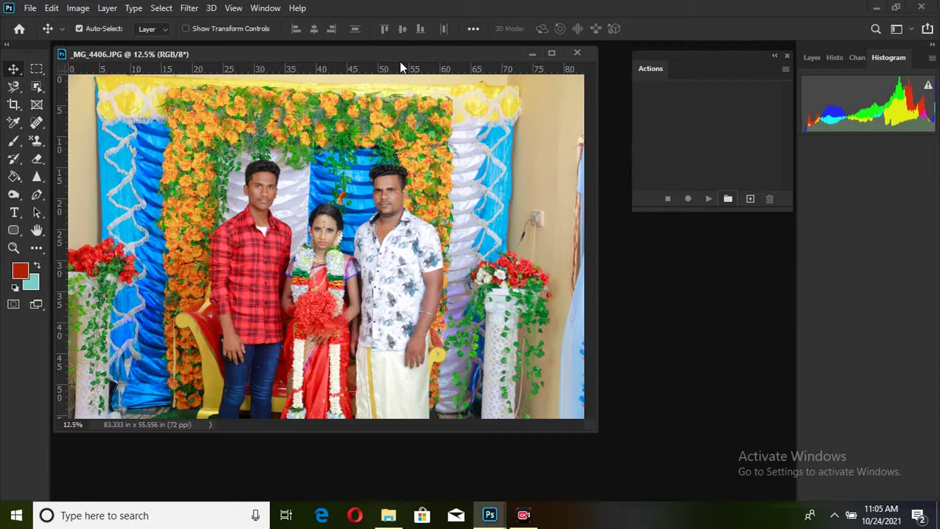
drag(395, 57, 399, 54)
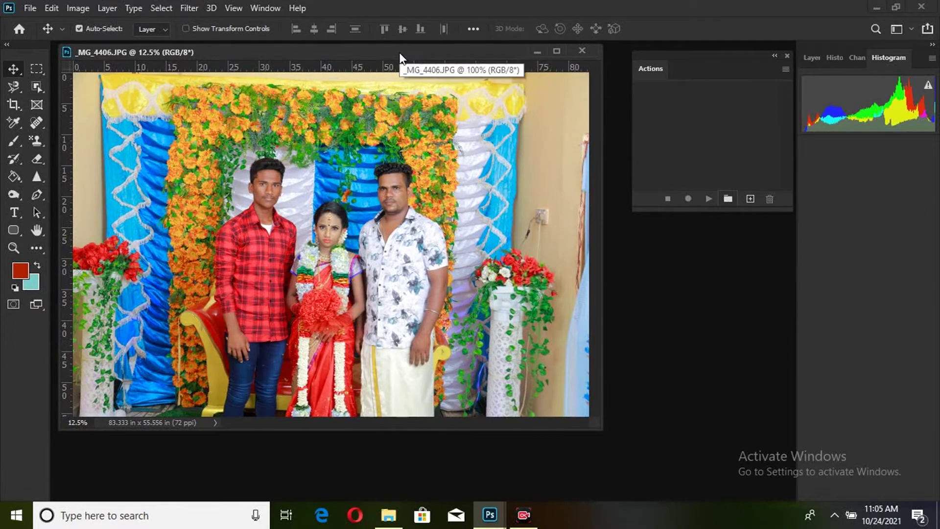
drag(399, 52, 399, 55)
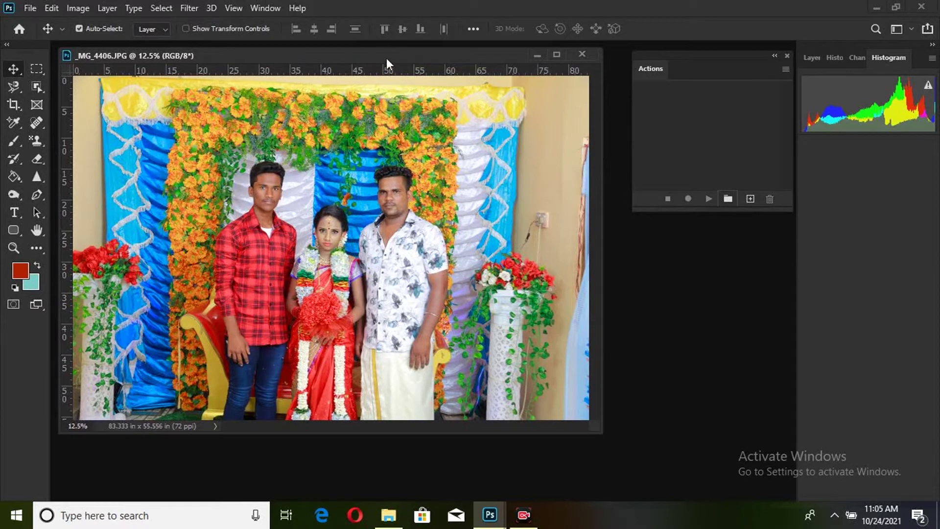
drag(386, 57, 388, 58)
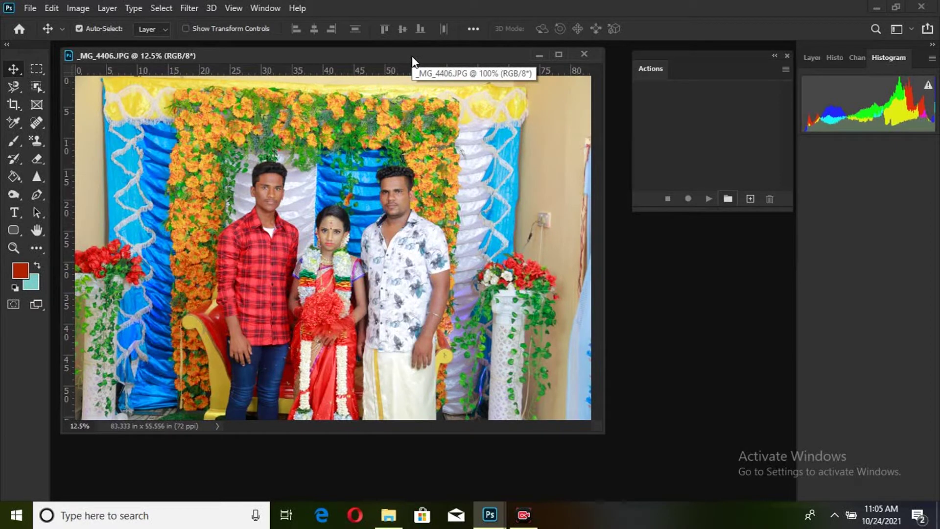
drag(412, 57, 418, 69)
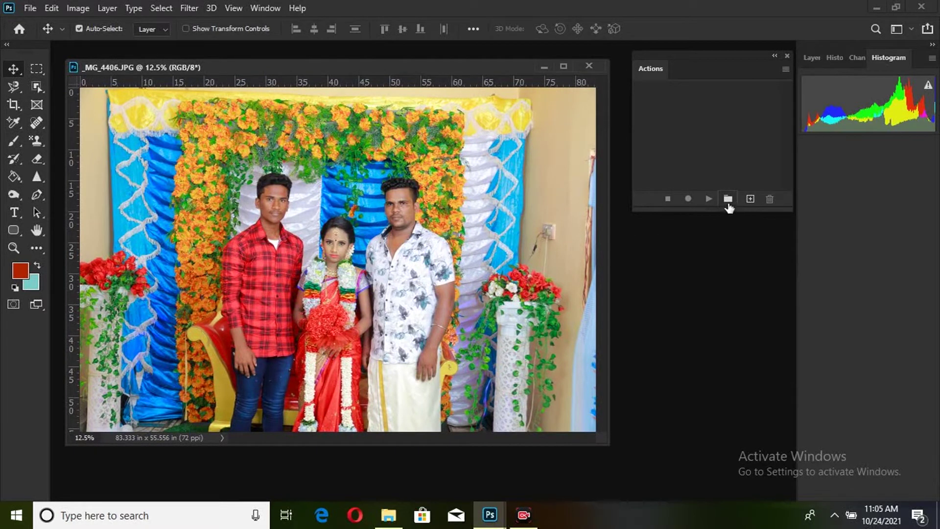
click(727, 201)
Create a new action set named 'color'.
click(785, 69)
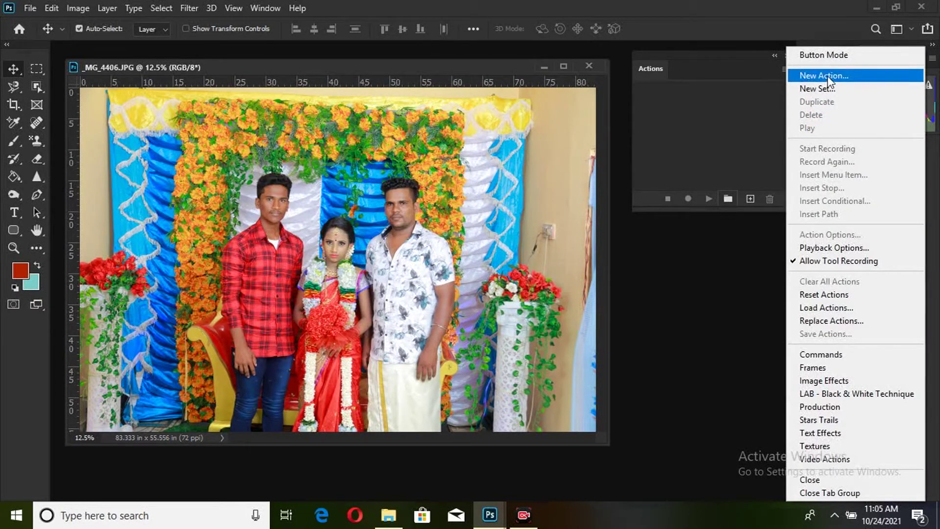
click(729, 199)
click(729, 198)
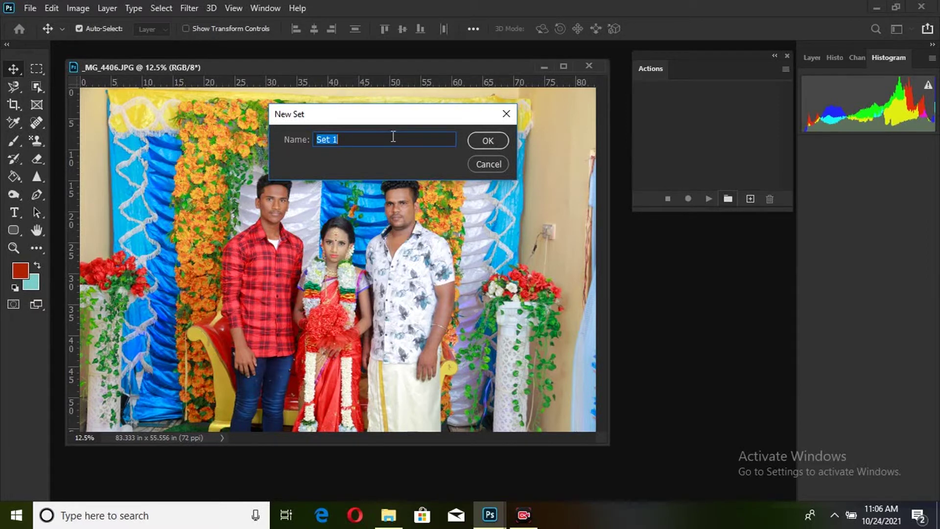
text(col)
text(or)
click(488, 141)
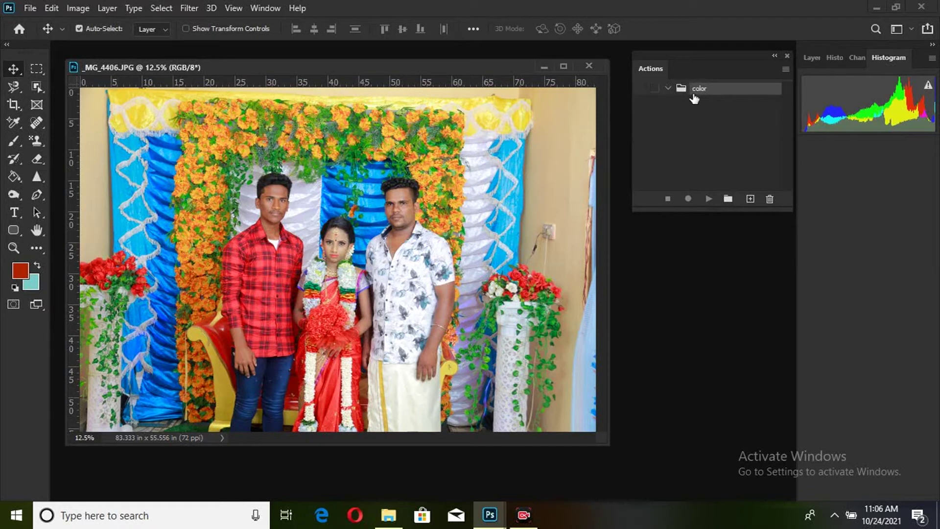
Create an action named 'color' with no function key and start recording it.
click(750, 199)
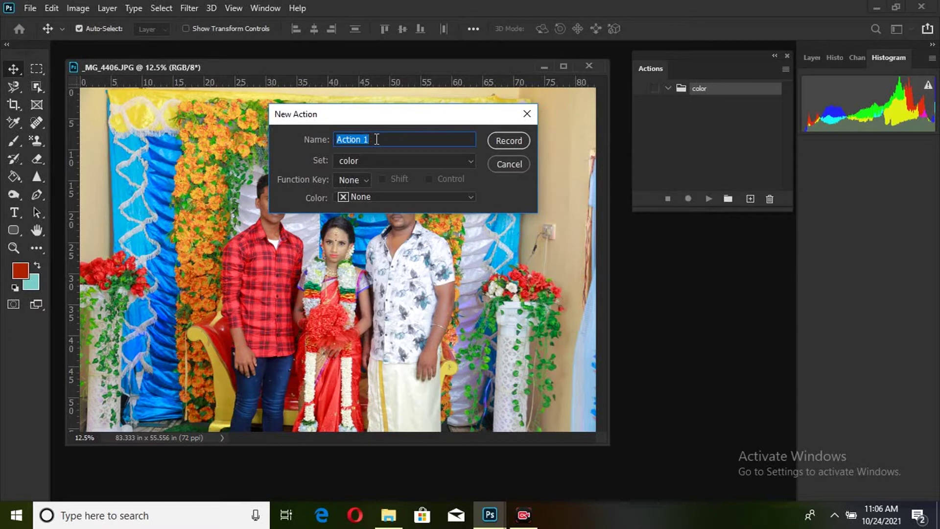
text(co)
text(lor)
click(365, 181)
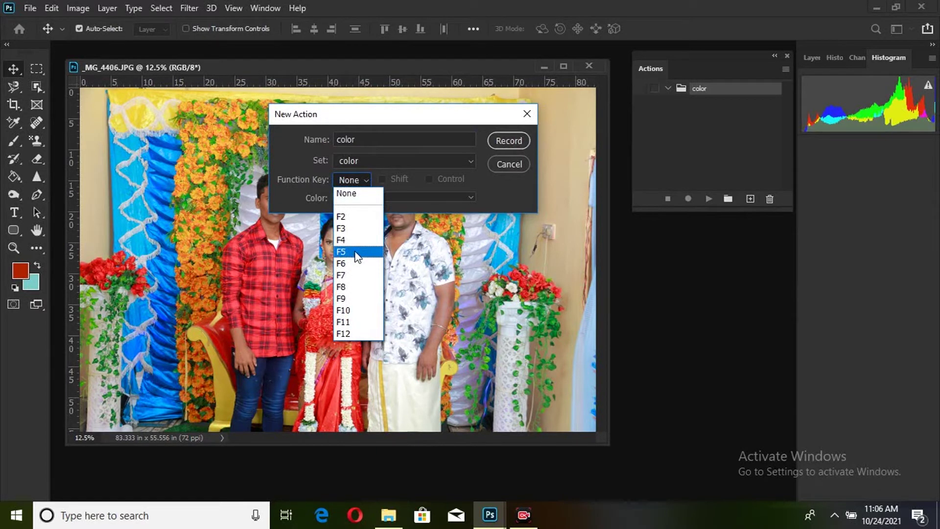
click(407, 118)
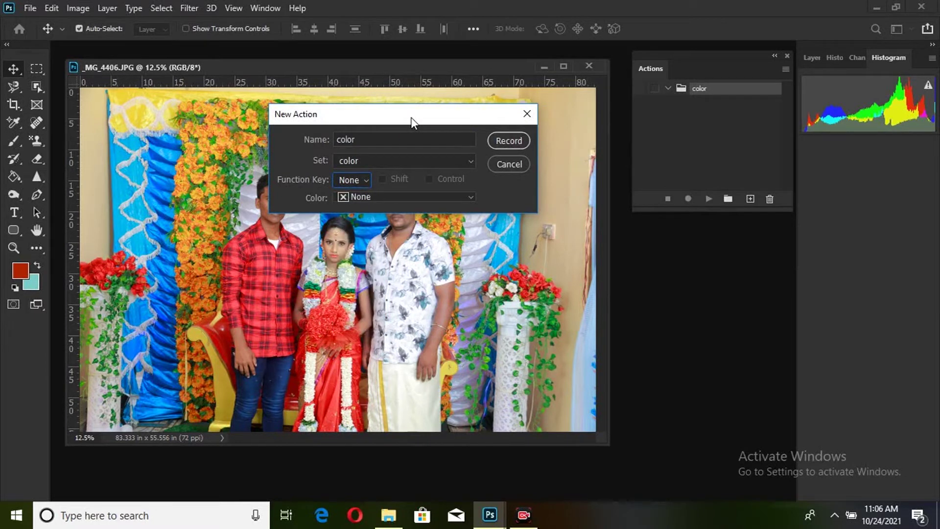
drag(411, 122, 418, 128)
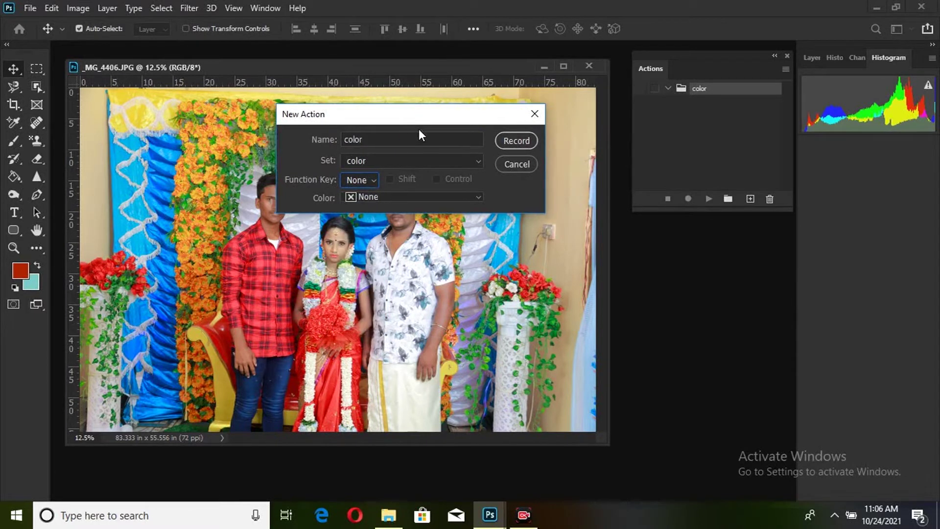
click(521, 142)
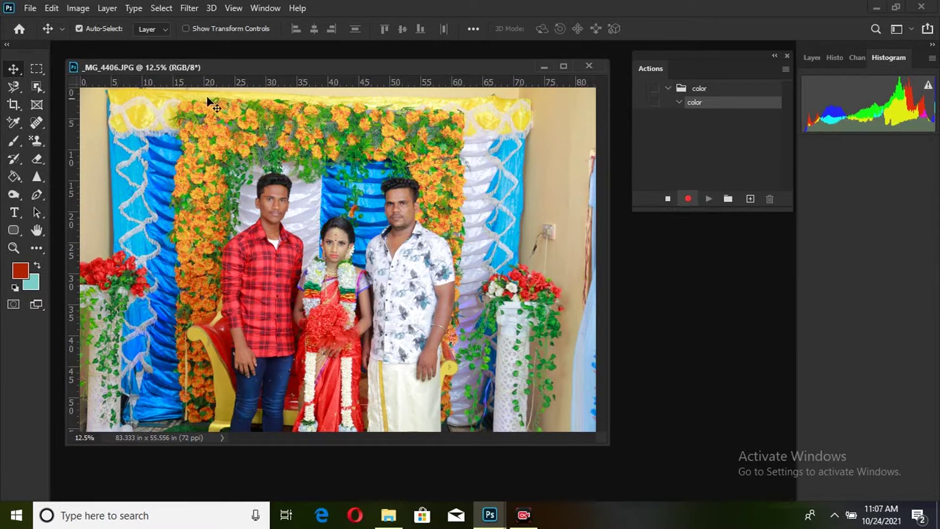
Crop the photo to 6 × 4 in at 300 ppi, trimming the top-left and bottom-right corners.
click(15, 105)
scroll(113, 84, down, 2)
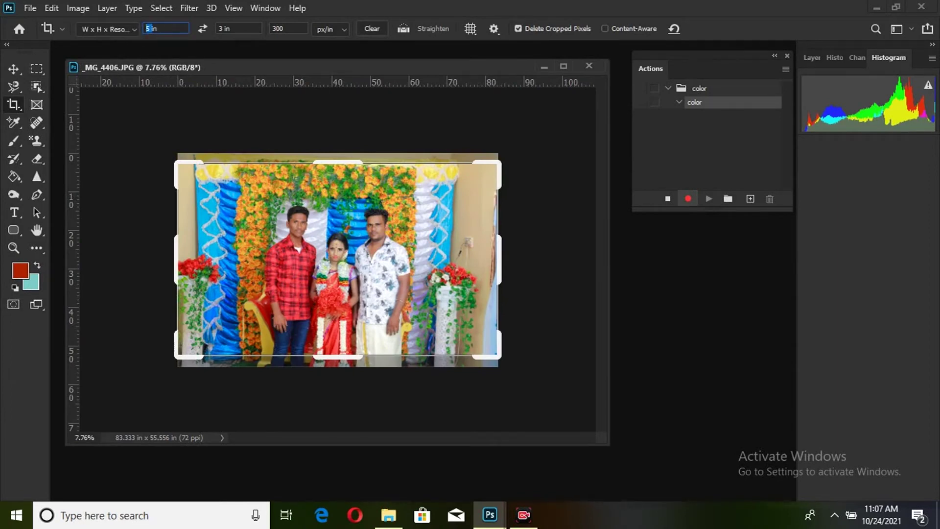
text(6)
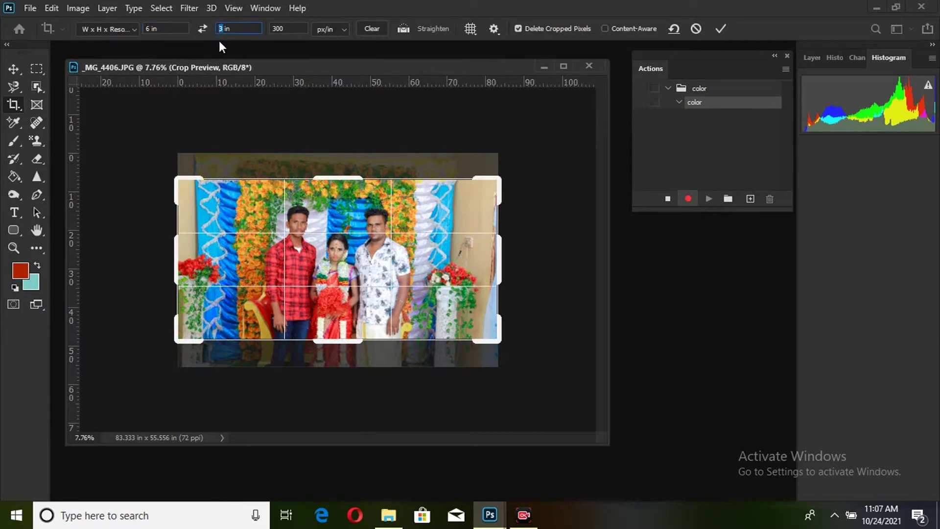
text(4)
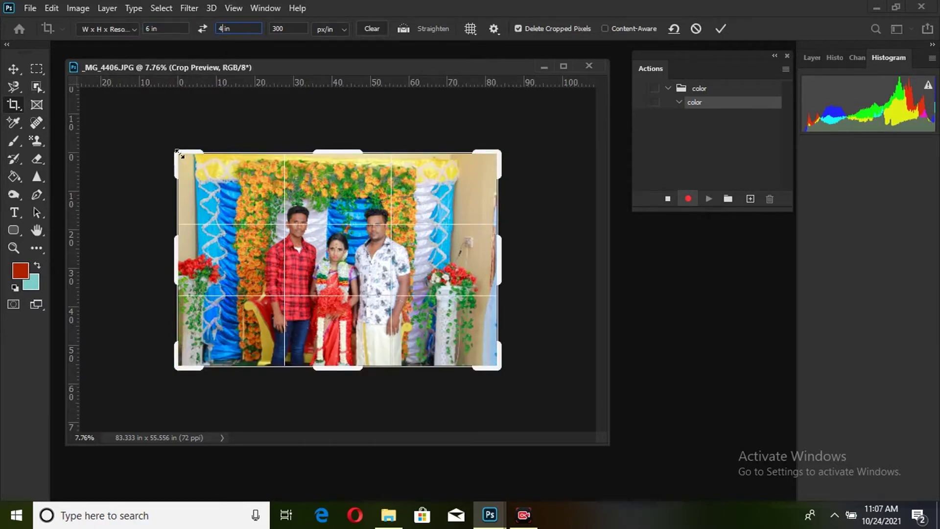
drag(179, 154, 200, 169)
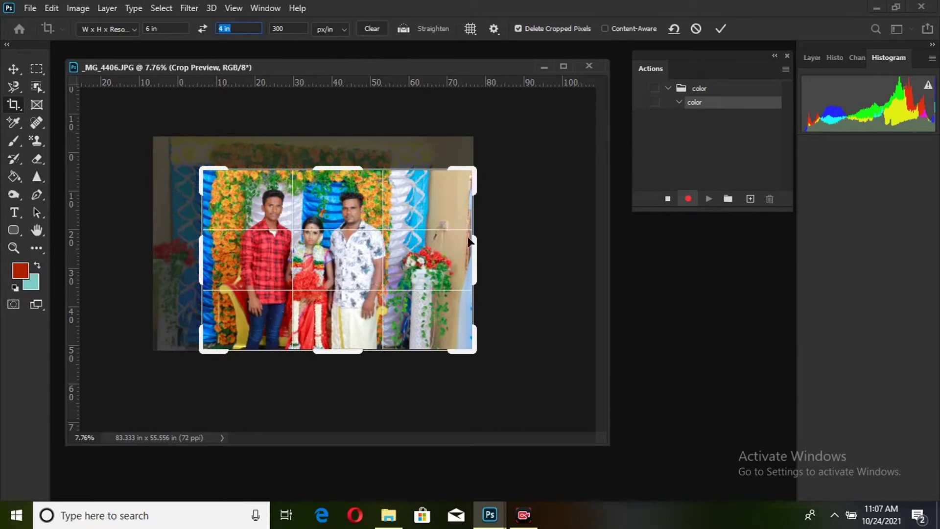
drag(474, 348, 450, 343)
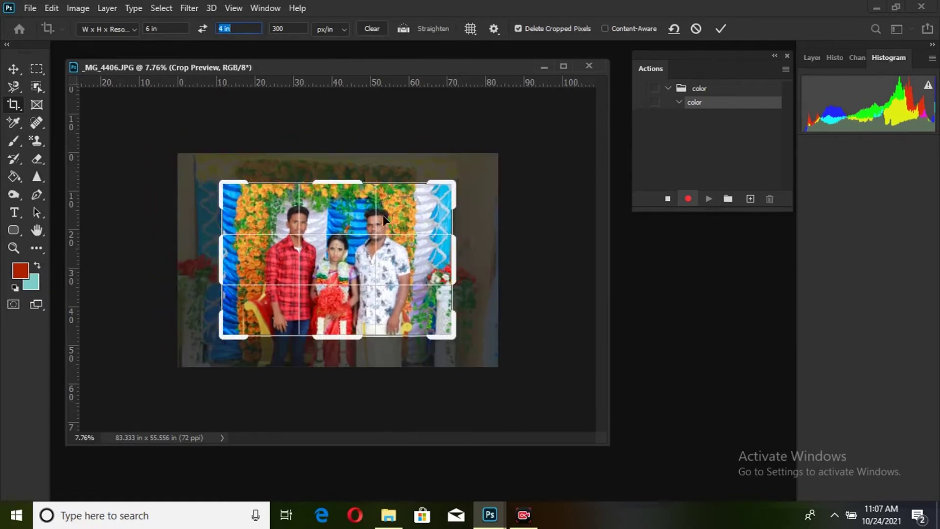
click(721, 28)
scroll(353, 247, up, 2)
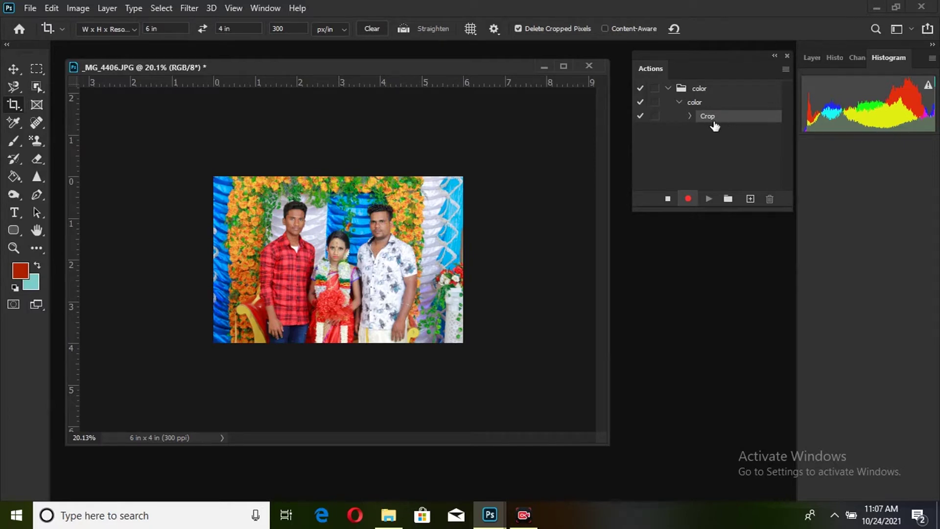
scroll(367, 249, up, 3)
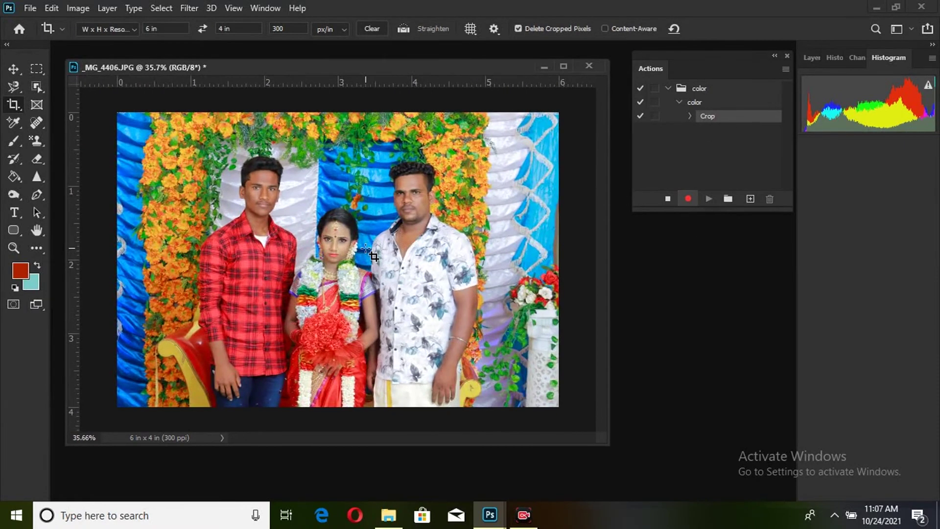
Apply a Color Balance of +4, −9, −13 to the midtones.
key(ctrl)
key(ctrl+b)
drag(486, 99, 612, 244)
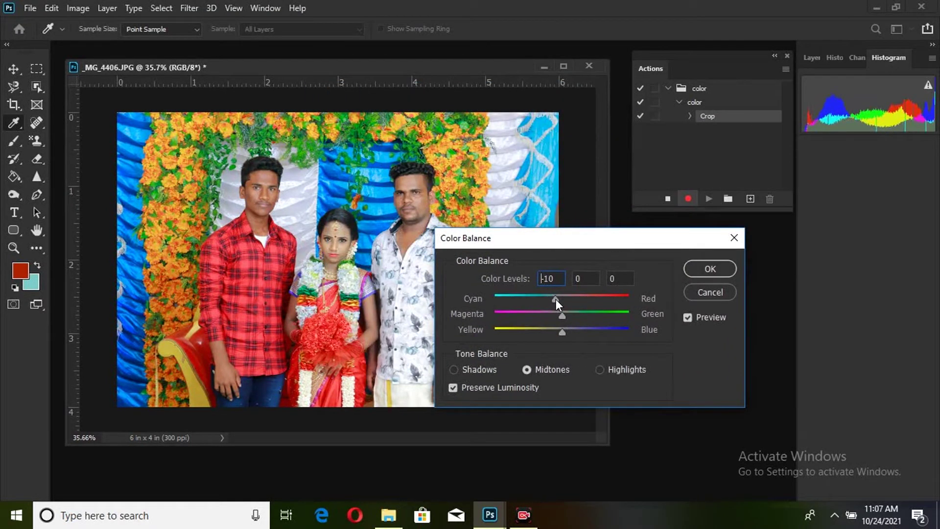
mouse_move(556, 299)
mouse_down()
mouse_move(565, 298)
mouse_move(553, 328)
mouse_move(556, 315)
mouse_up()
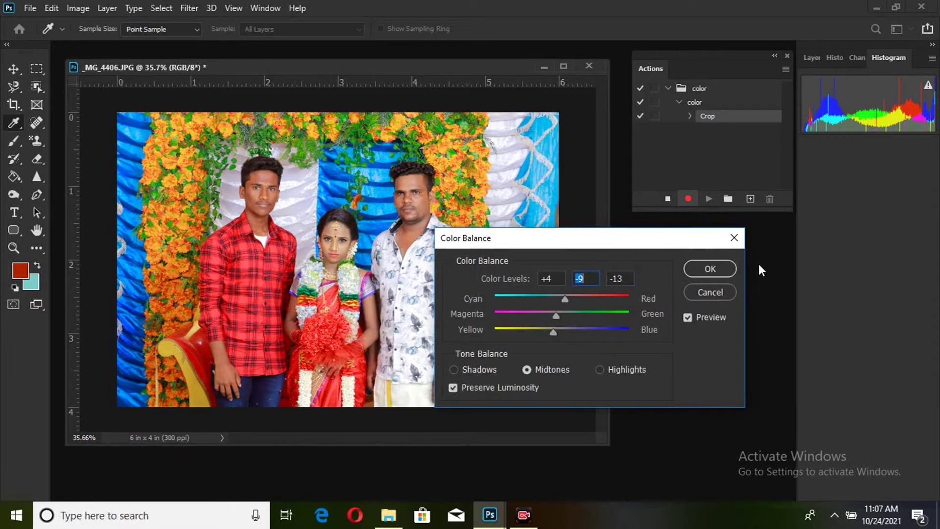
click(709, 268)
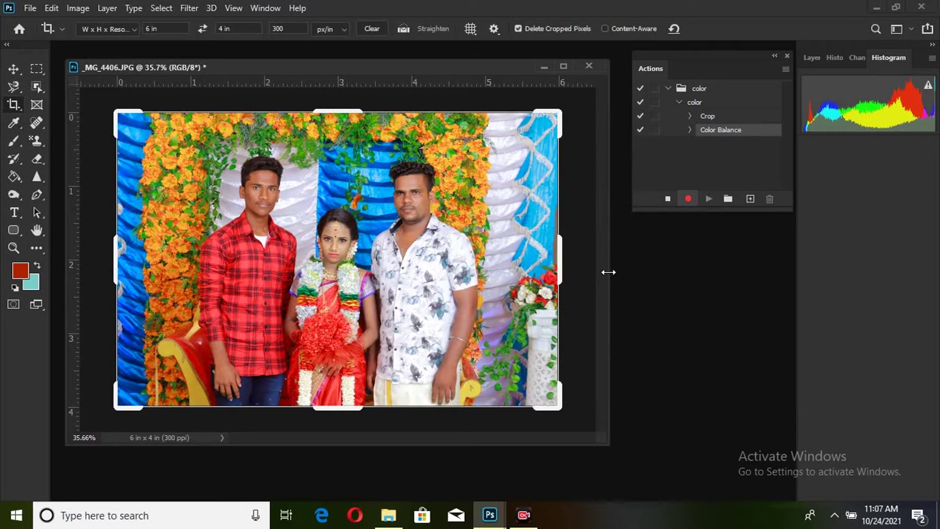
Apply a two-point Curves adjustment that slightly darkens the photo.
key(ctrl+m)
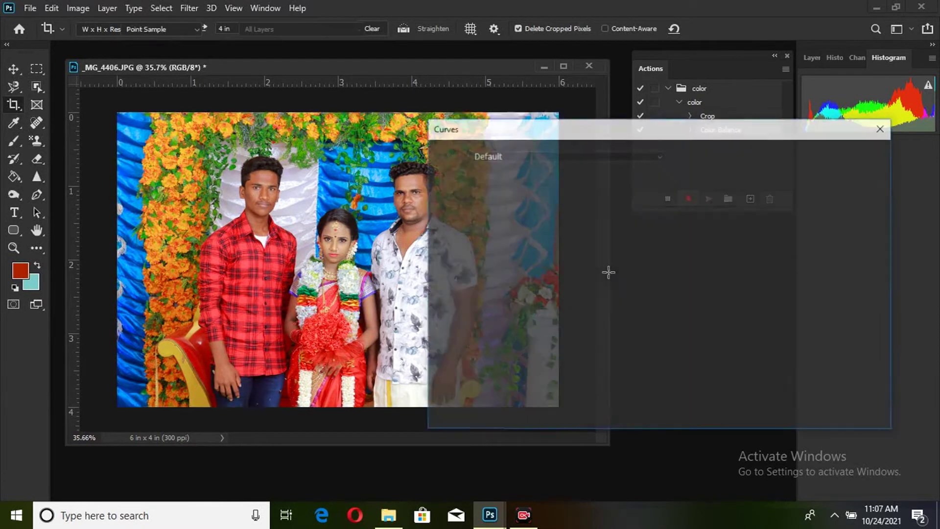
drag(571, 138, 588, 153)
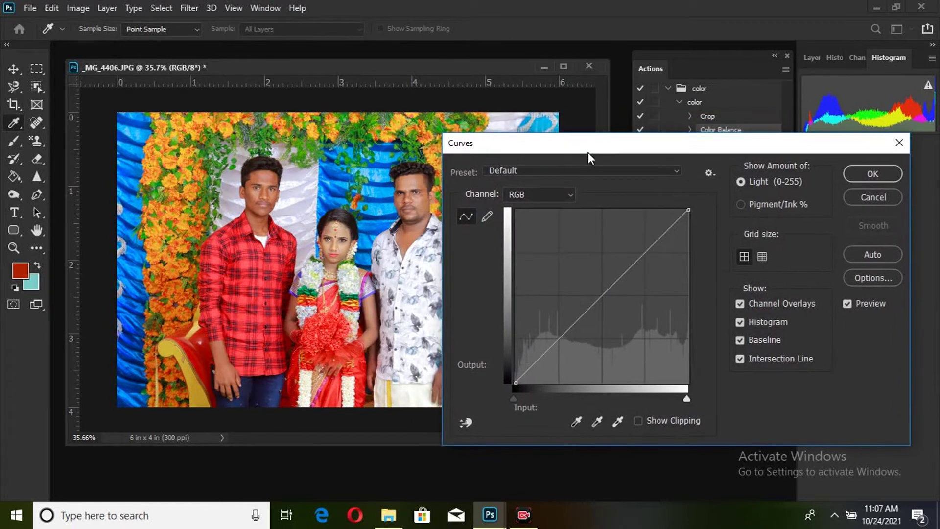
click(559, 341)
drag(560, 342, 561, 343)
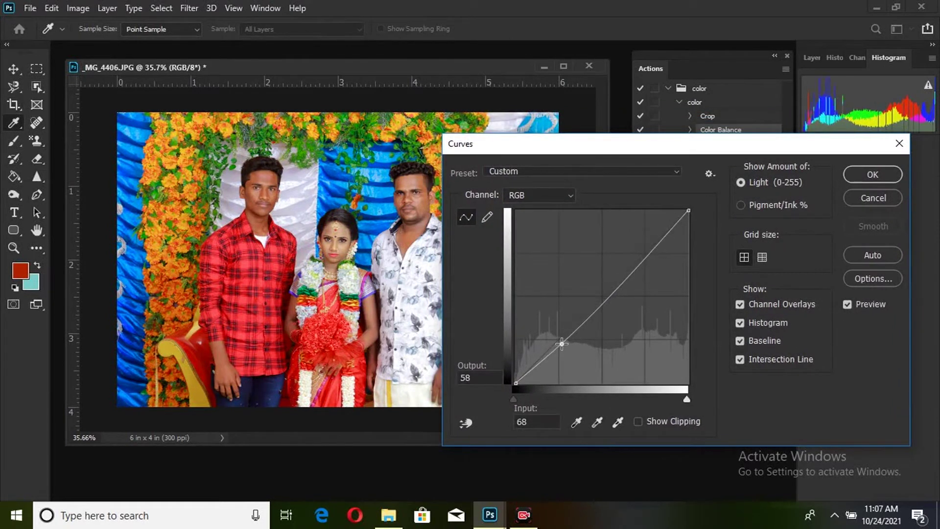
click(634, 266)
click(872, 175)
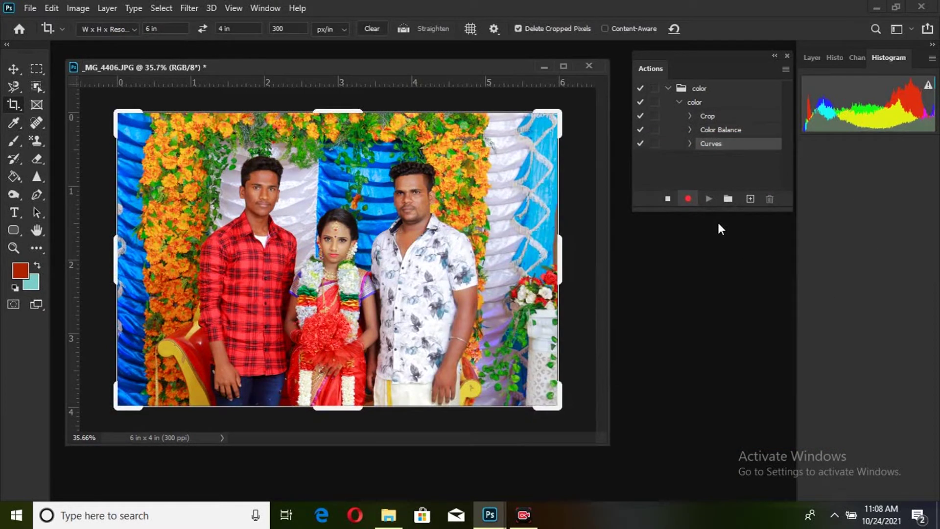
Apply Levels with black input 13 and midtones 0.88.
key(ctrl+l)
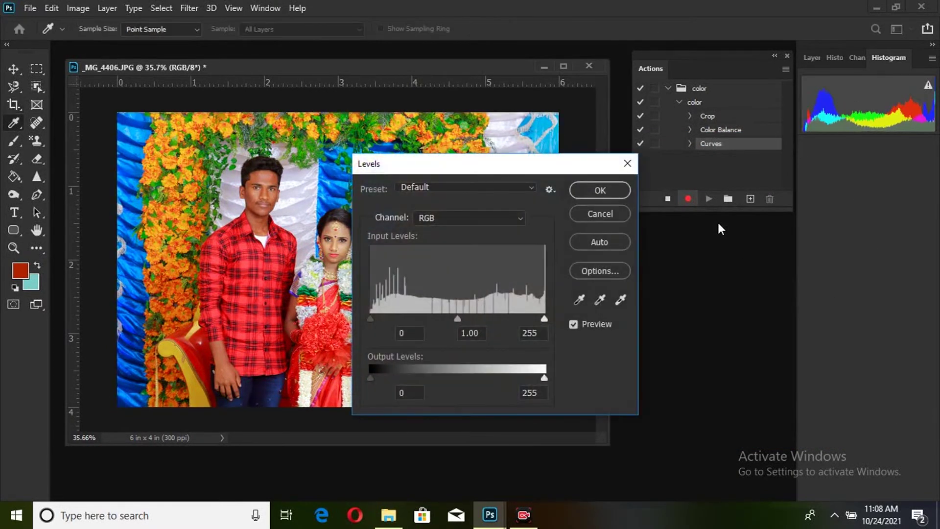
drag(574, 173, 633, 256)
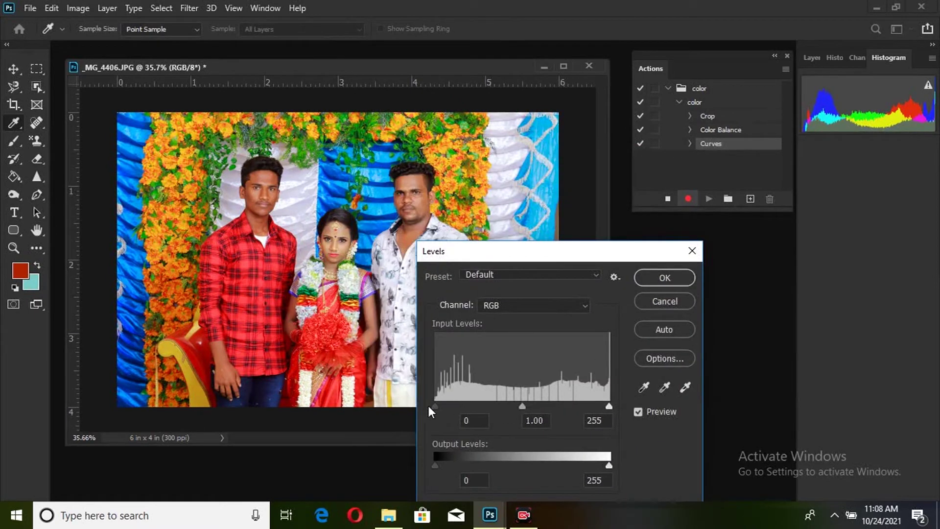
drag(437, 407, 444, 407)
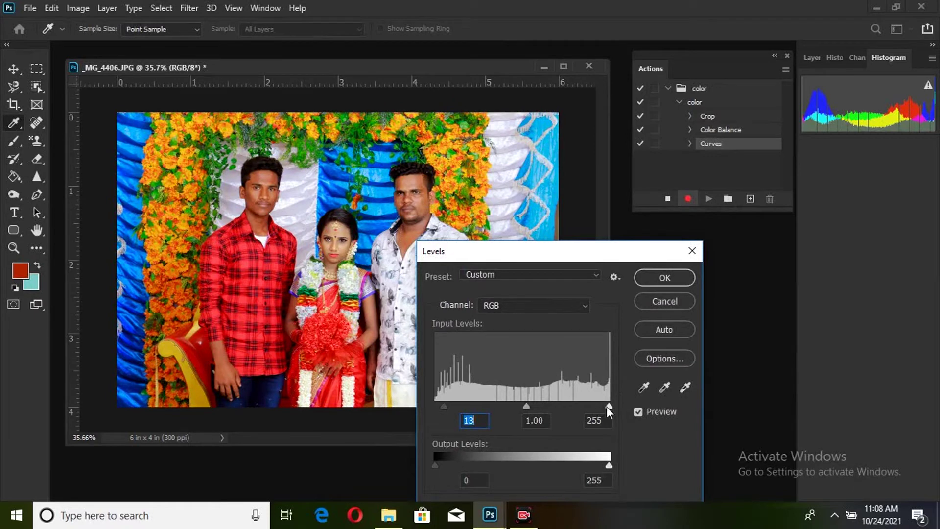
click(534, 406)
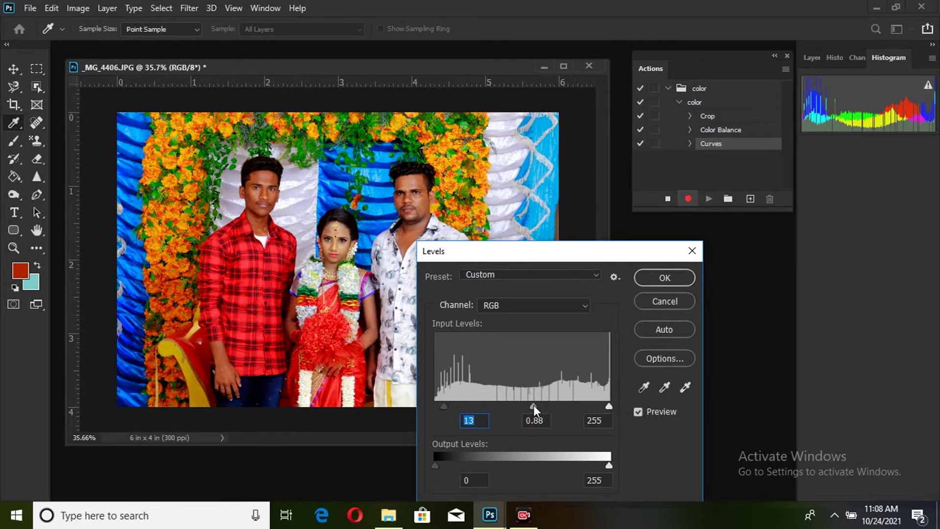
click(656, 286)
key(c)
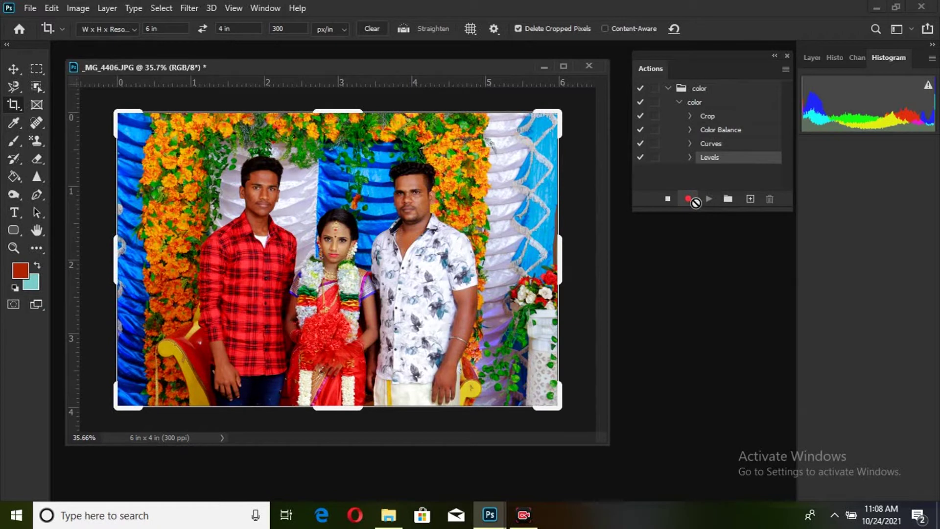
drag(478, 69, 476, 69)
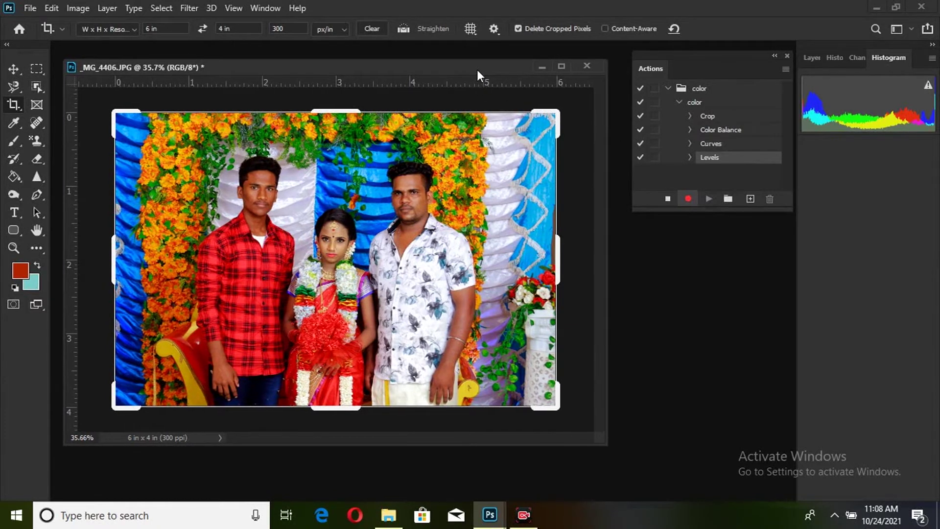
Stop recording the color action and nudge the photo window up.
click(666, 205)
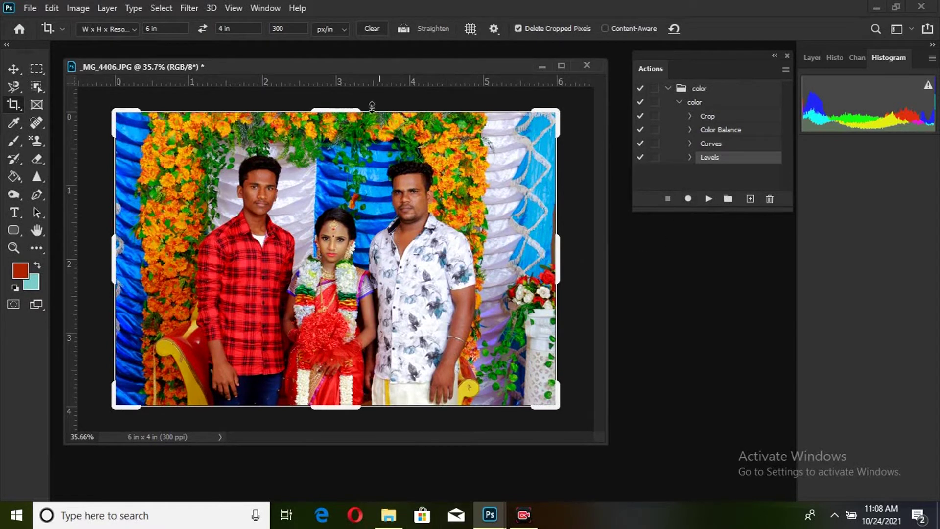
drag(360, 63, 361, 61)
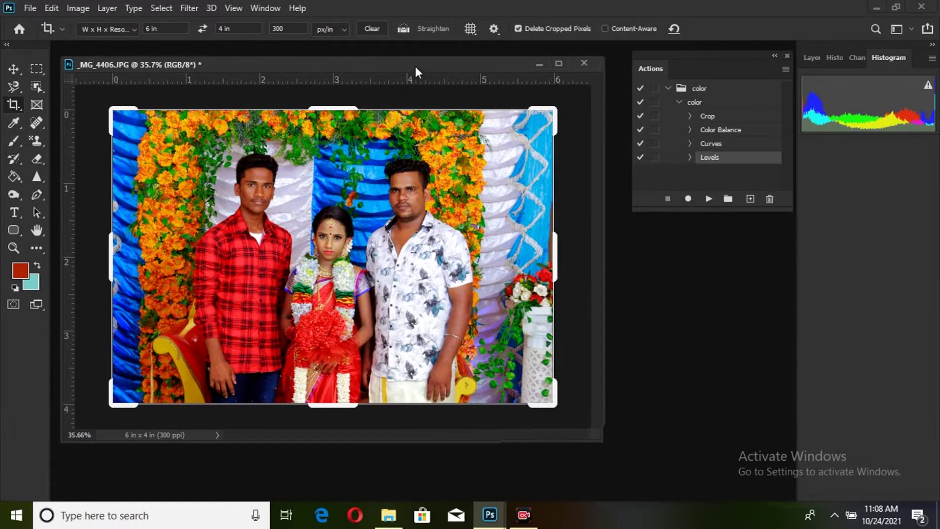
drag(420, 69, 413, 67)
mouse_move(489, 515)
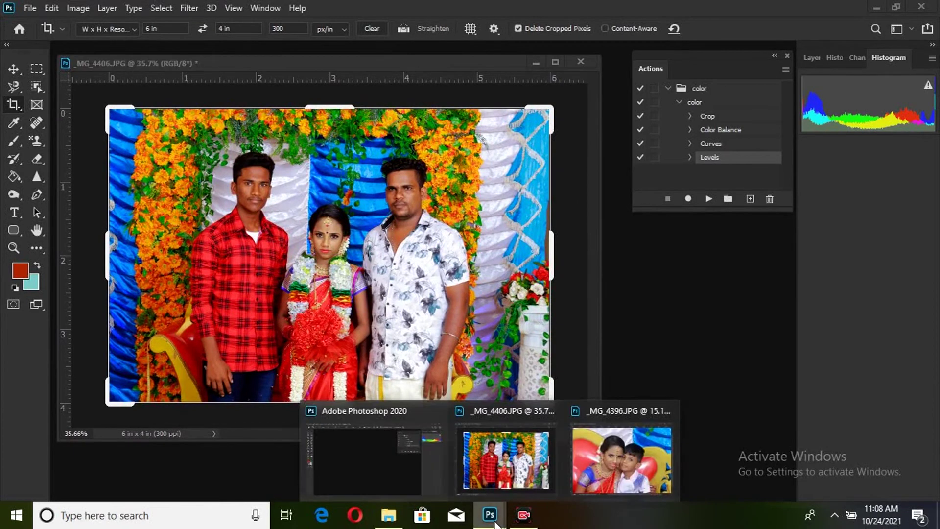
Bring _MG_4396.JPG to the front, minimize the first wedding photo, and position its window.
click(590, 486)
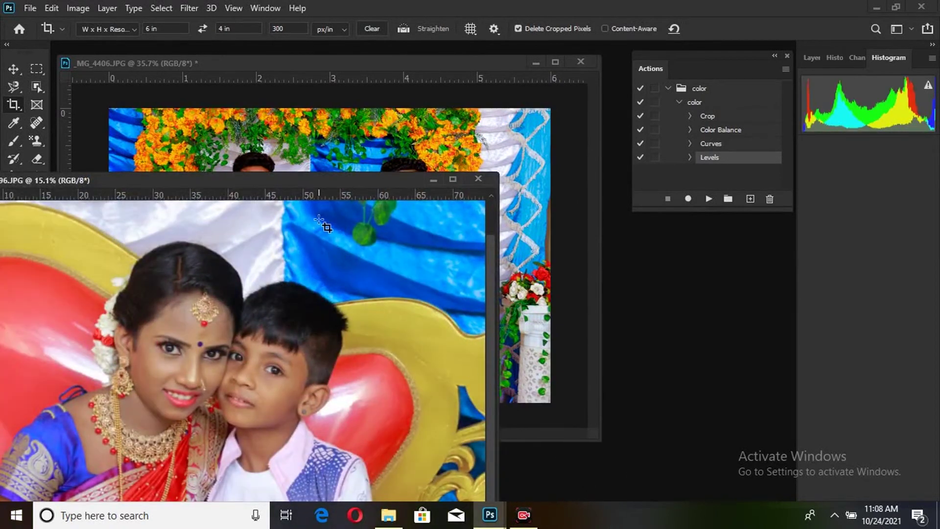
drag(313, 180, 437, 134)
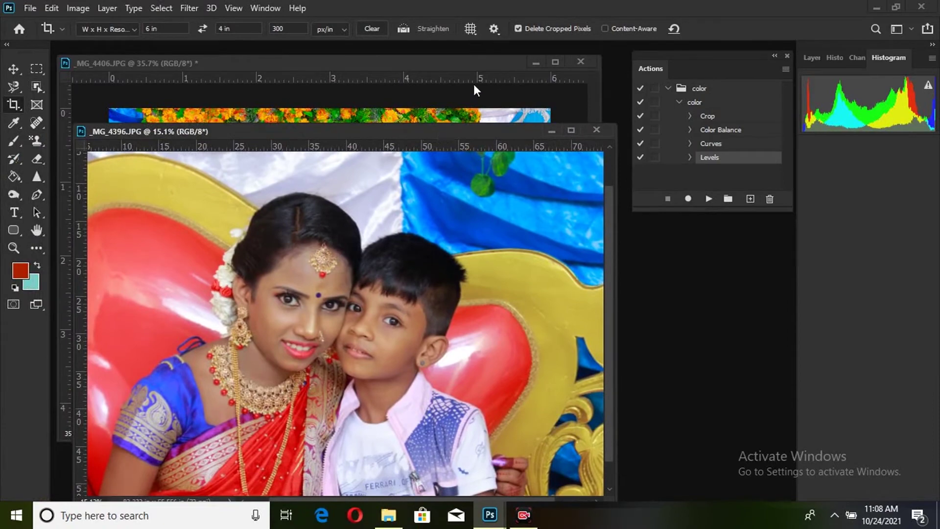
click(535, 63)
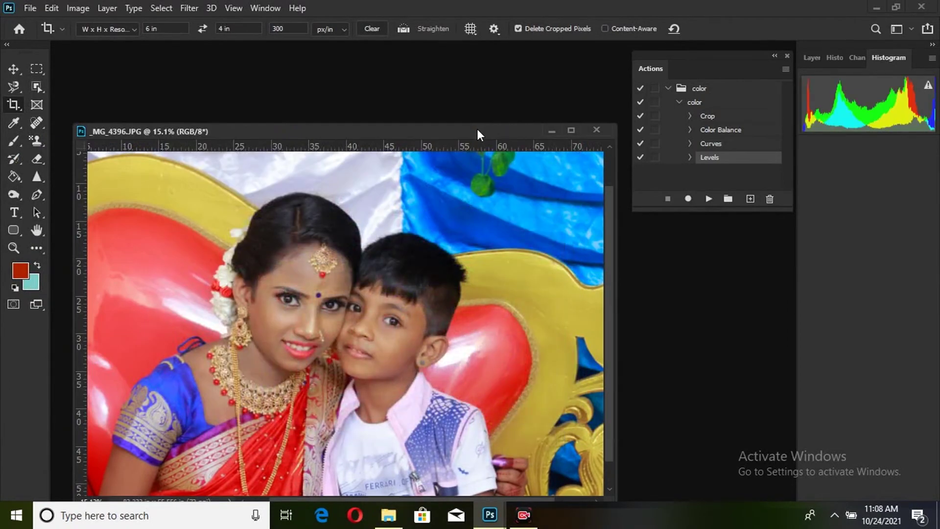
drag(476, 129, 478, 79)
scroll(445, 93, down, 4)
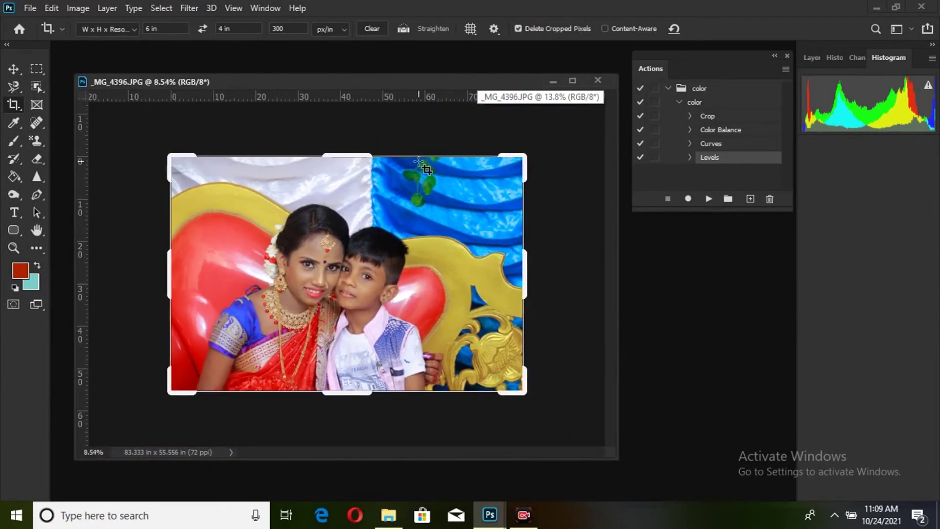
drag(443, 83, 442, 72)
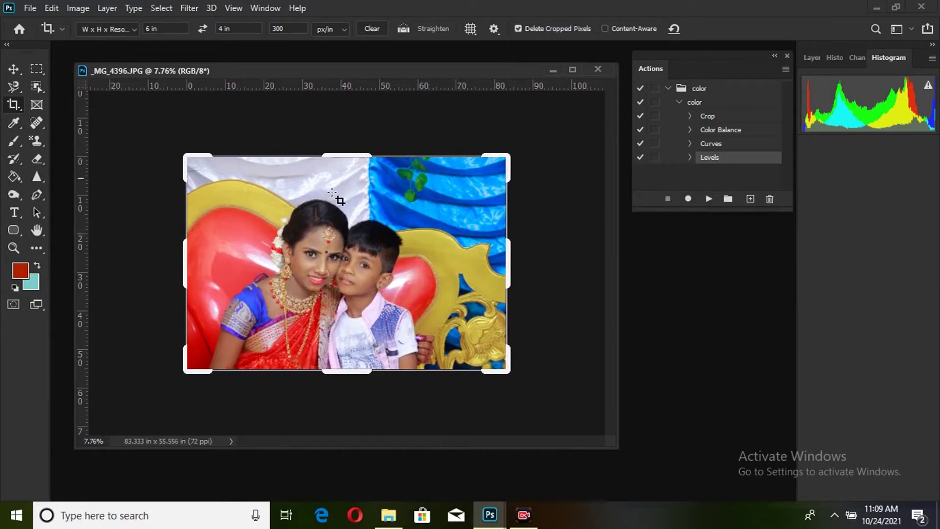
drag(481, 69, 478, 66)
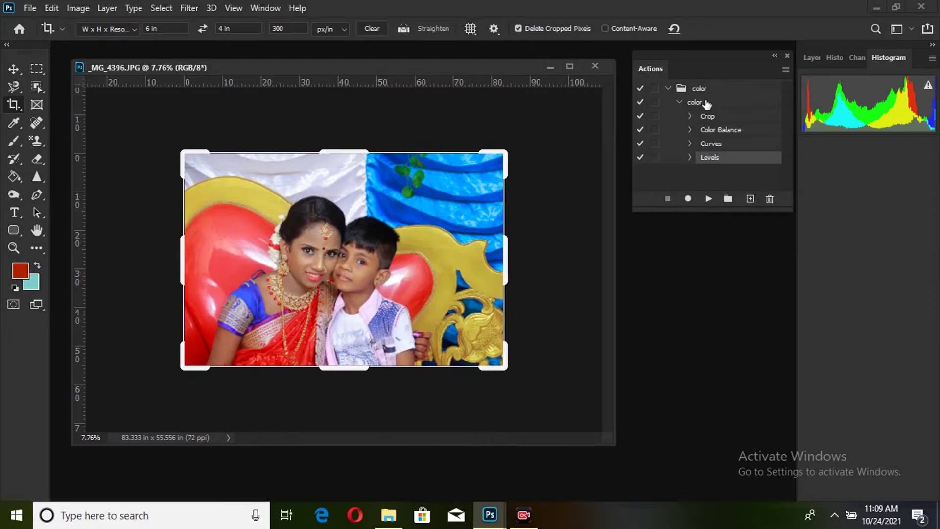
Play the color action on _MG_4396.JPG, cropping it to 6 × 4 in at 300 ppi.
click(708, 103)
click(709, 198)
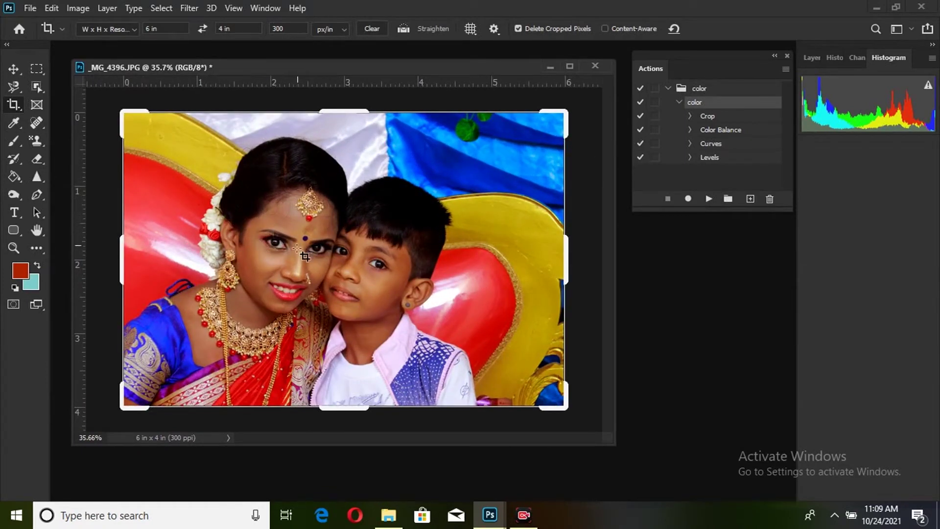
drag(355, 70, 351, 68)
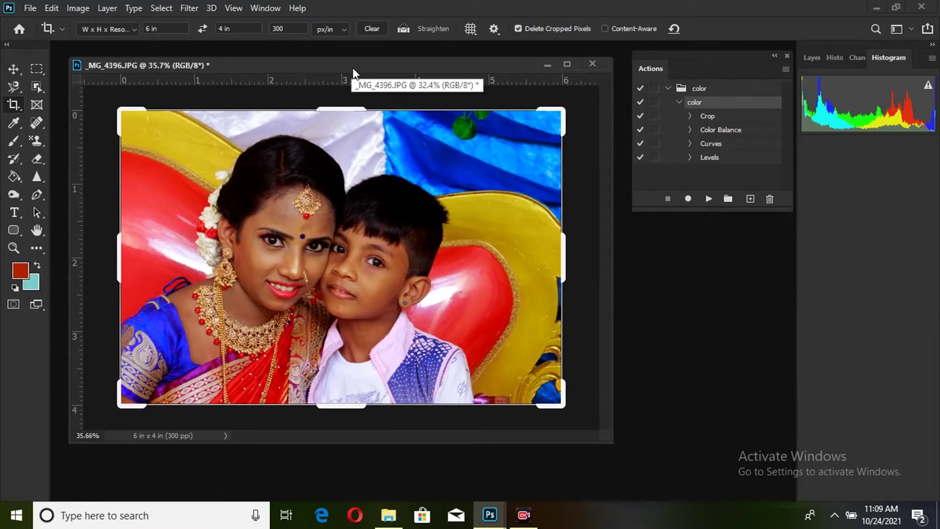
drag(353, 67, 352, 64)
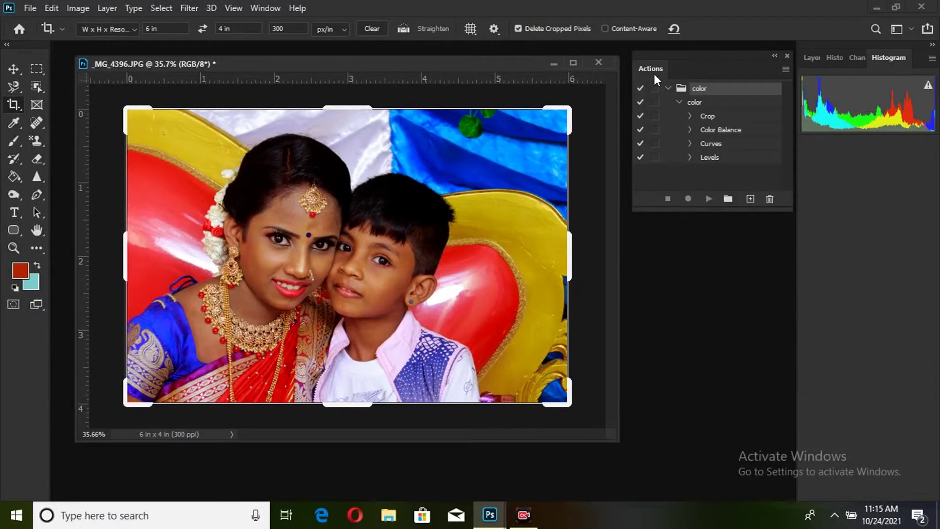
Browse the Actions options menu and select the color action and its recorded Crop step.
click(785, 72)
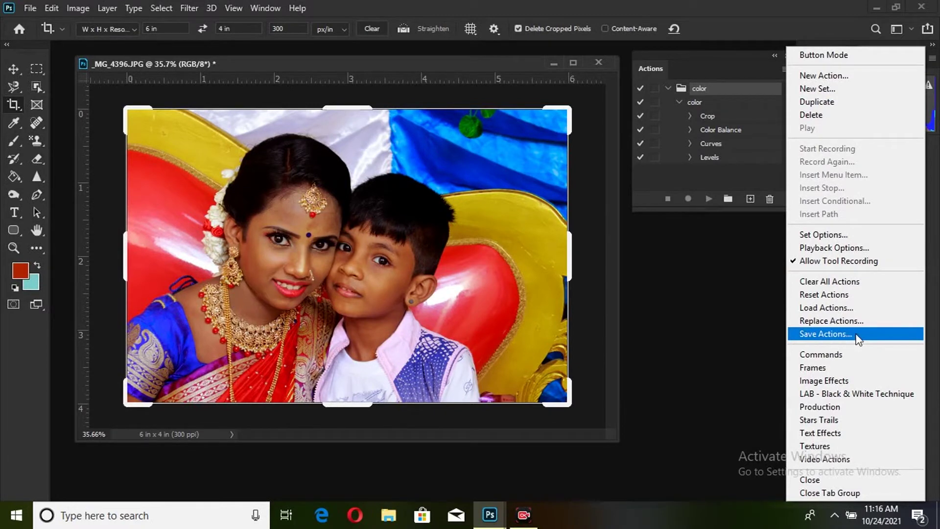
click(749, 333)
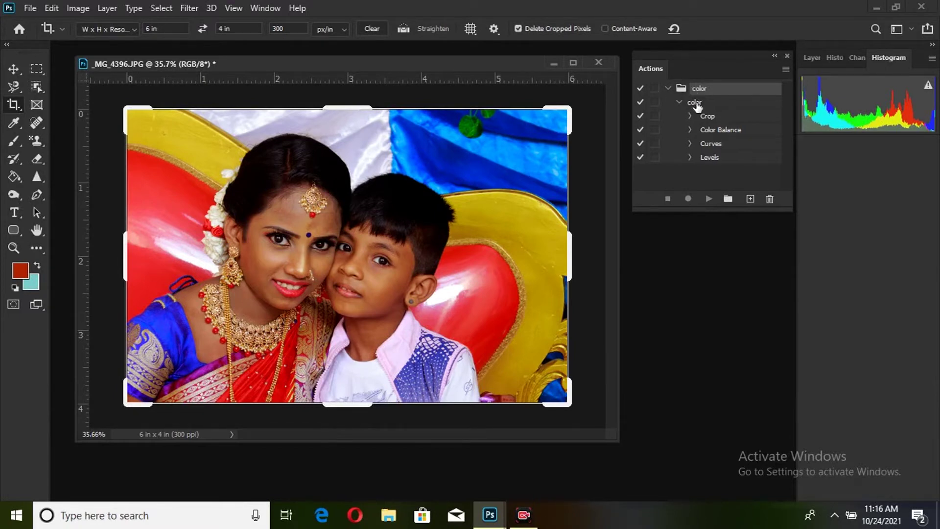
click(695, 104)
click(697, 119)
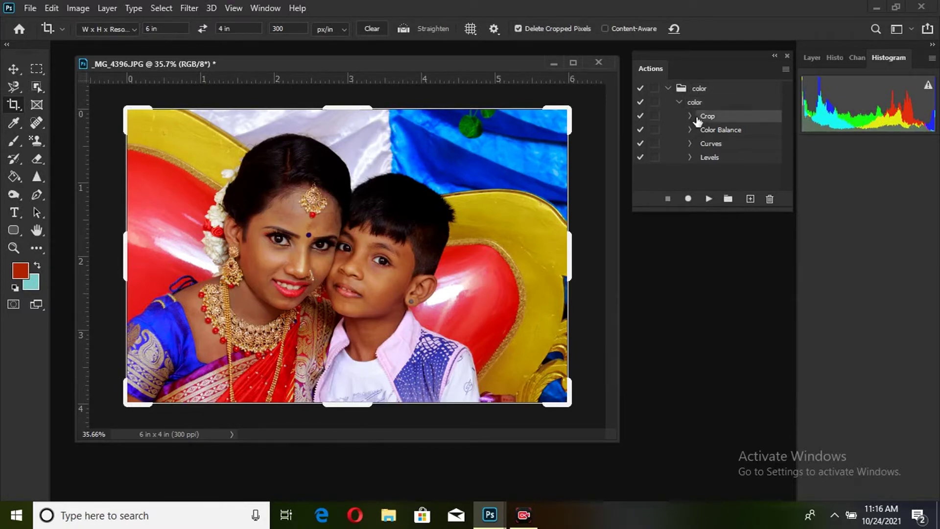
click(786, 70)
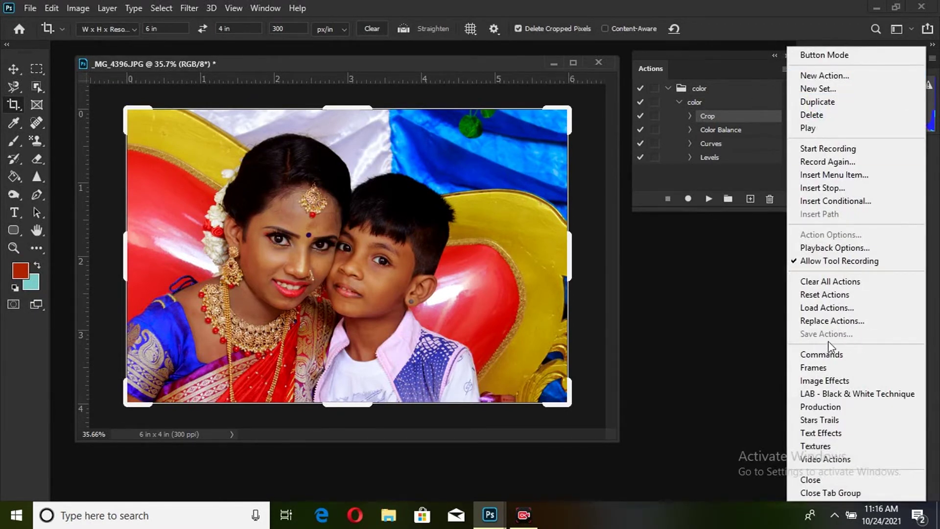
click(670, 87)
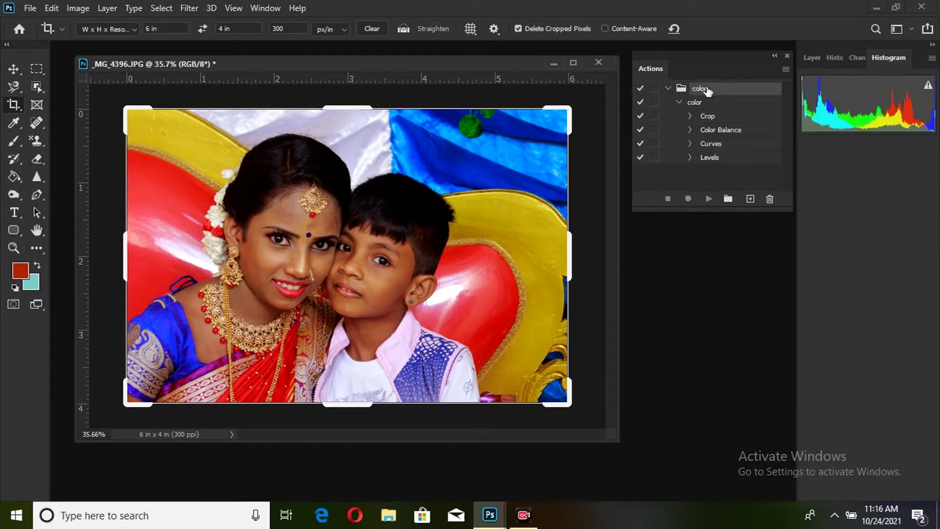
Save the color action set to the Desktop as an actions file named color.
click(786, 70)
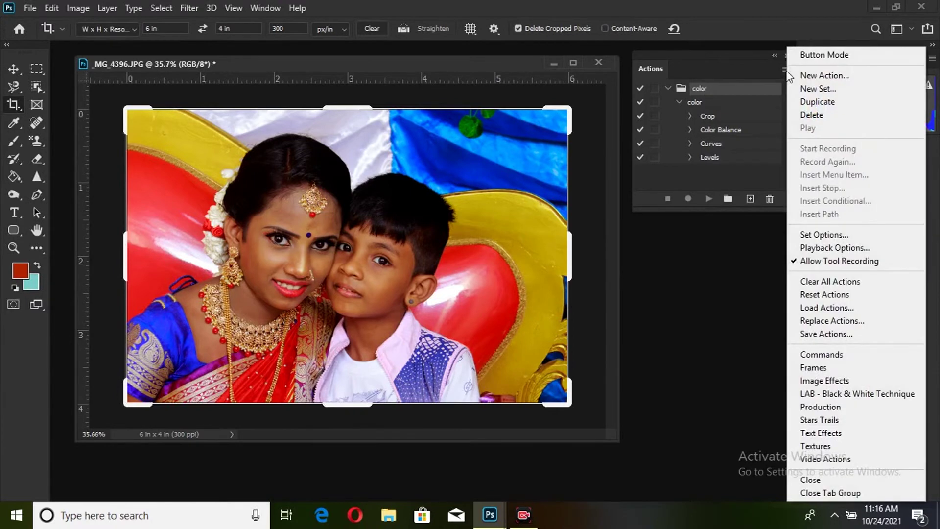
click(837, 335)
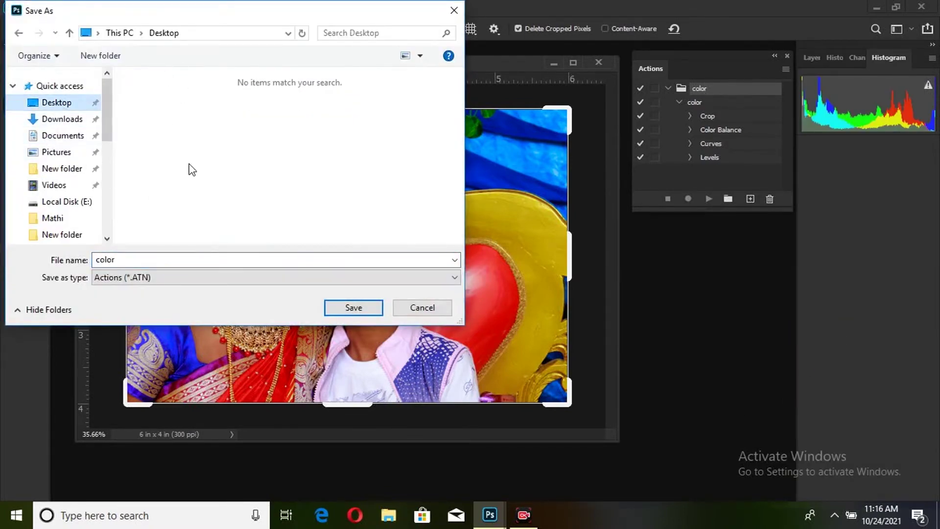
click(352, 308)
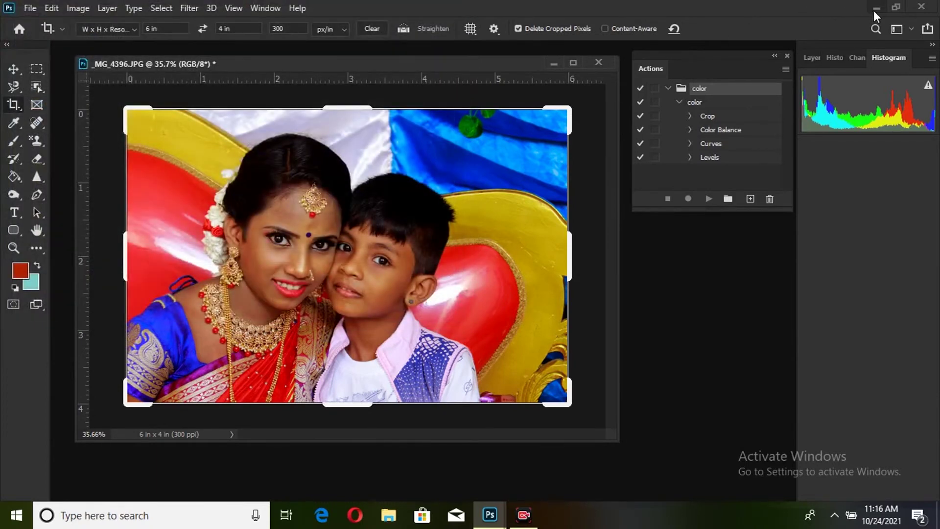
click(876, 9)
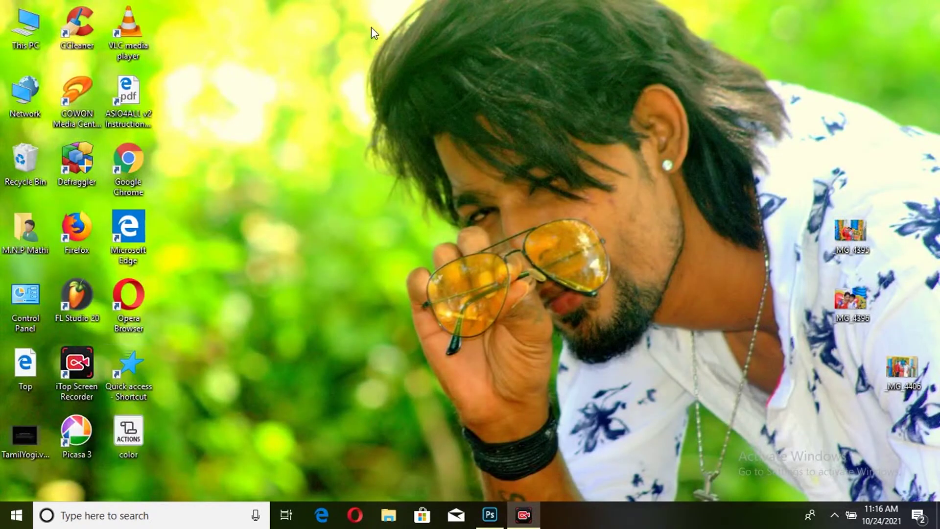
click(131, 433)
mouse_move(489, 515)
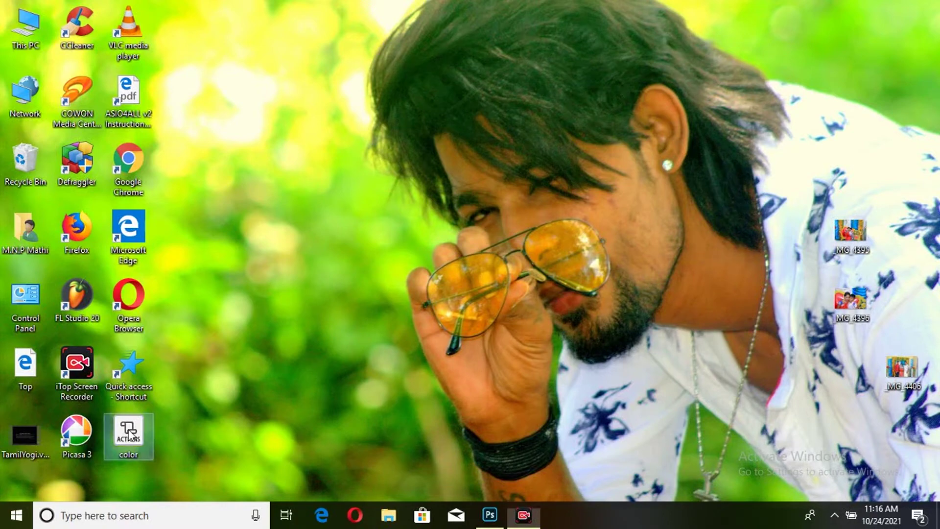
click(488, 515)
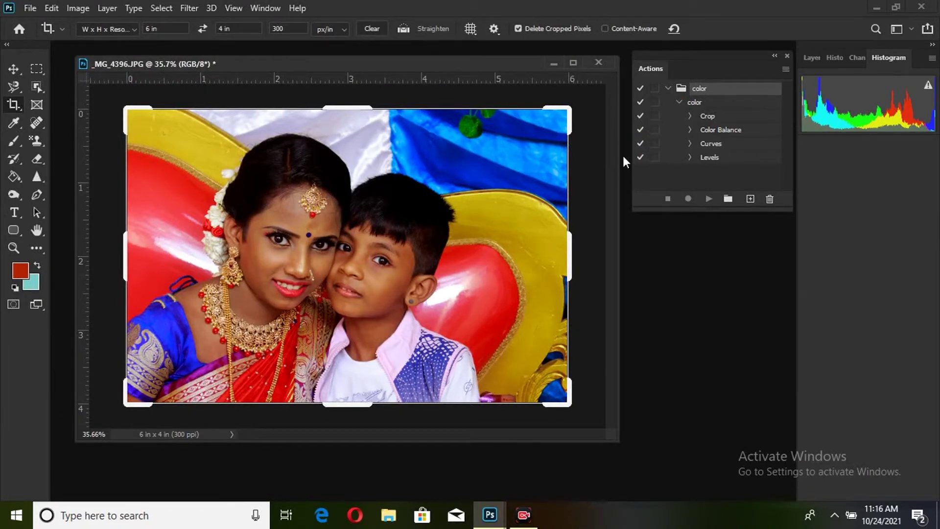
Load the color actions file from the Desktop into the Actions panel.
click(785, 70)
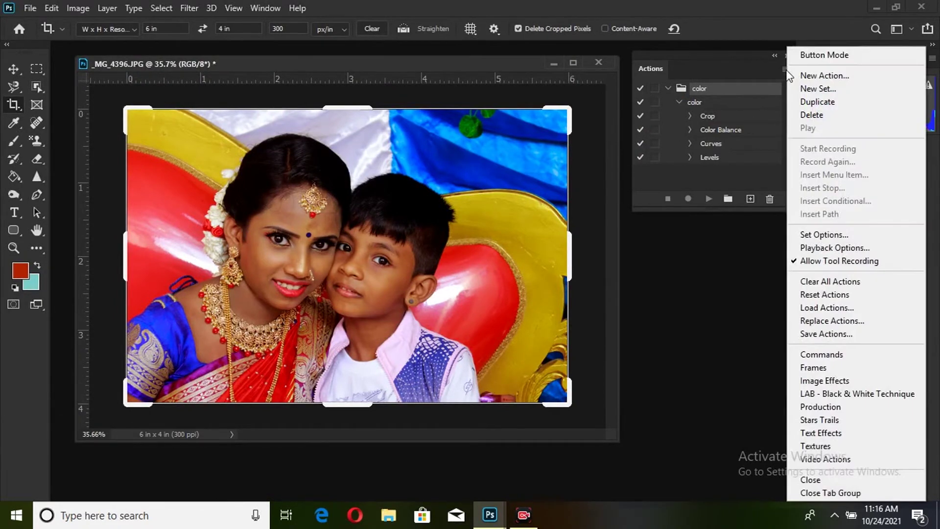
click(819, 308)
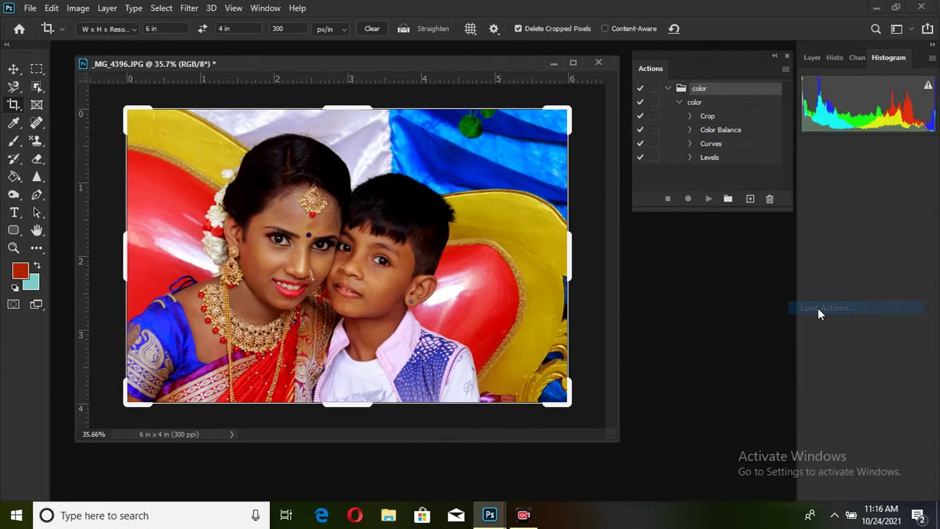
click(69, 102)
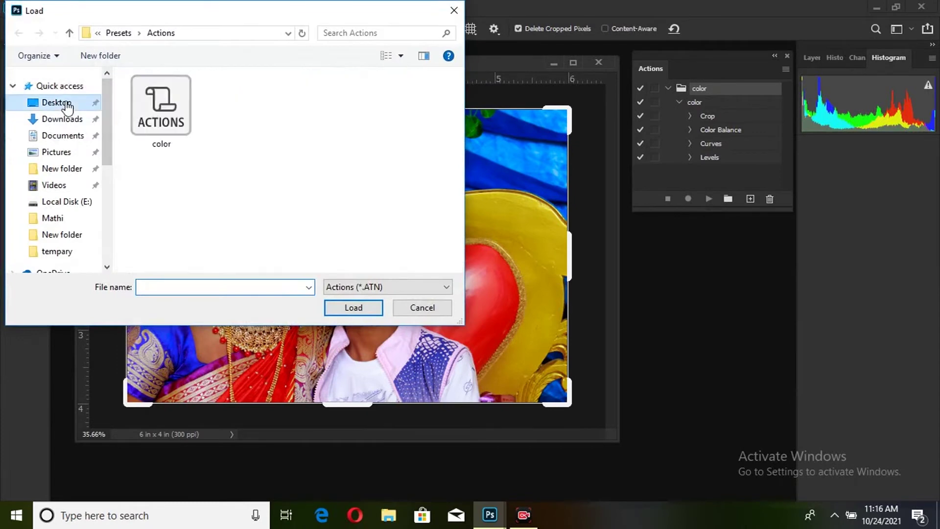
click(164, 127)
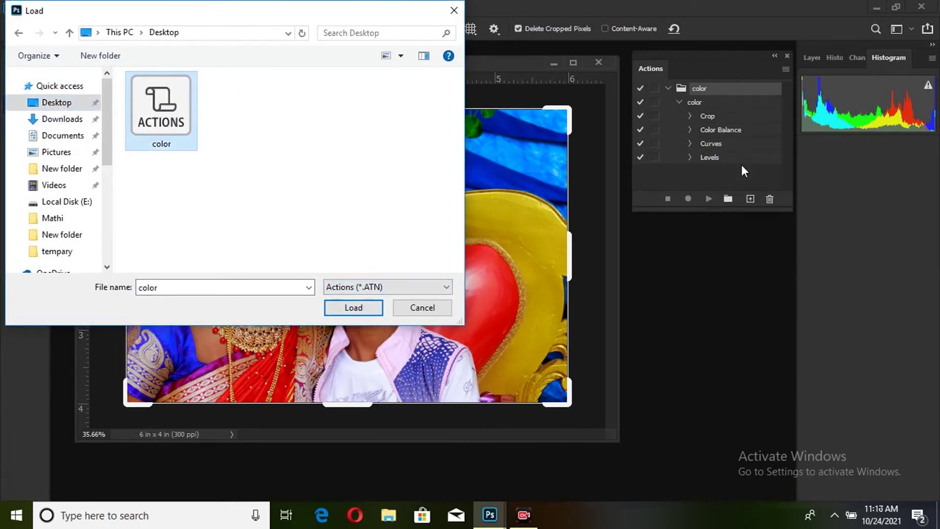
click(454, 12)
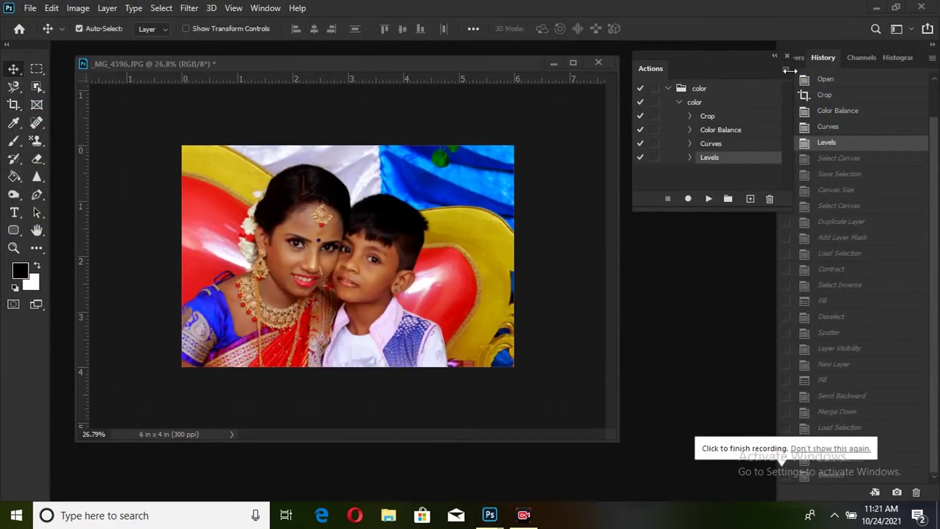
Load the Frames action set and play Spatter Frame on the photo.
click(785, 69)
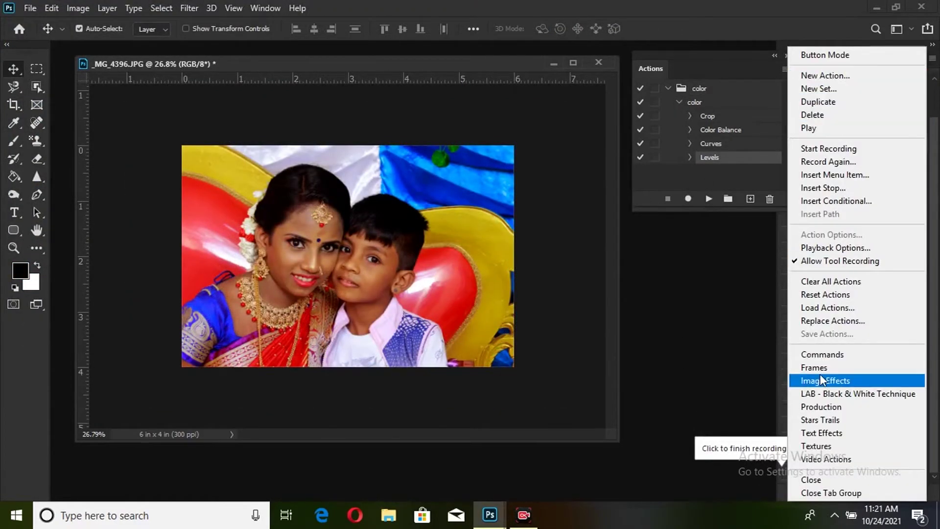
click(854, 370)
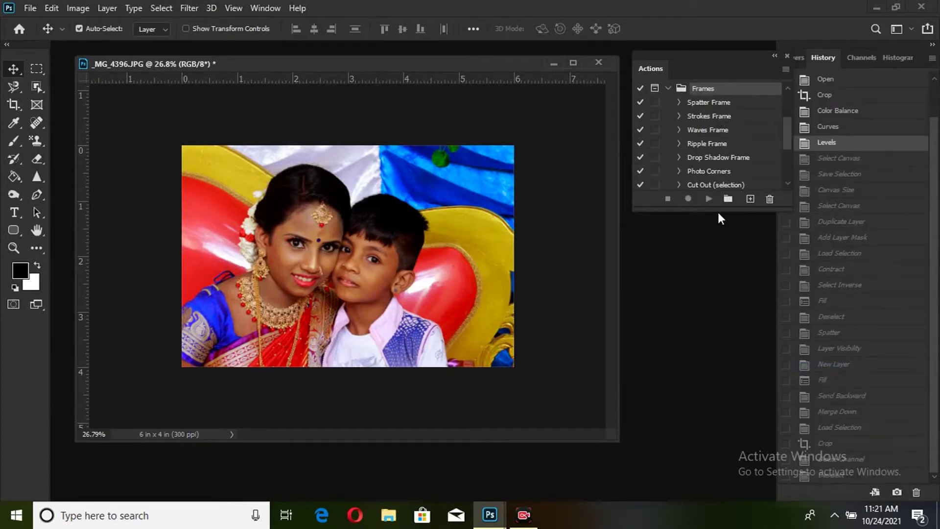
click(709, 104)
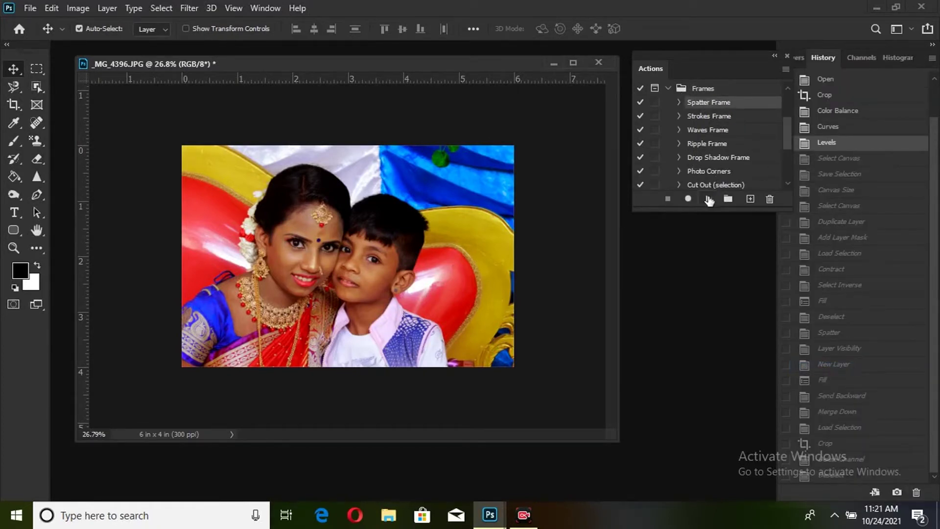
click(709, 200)
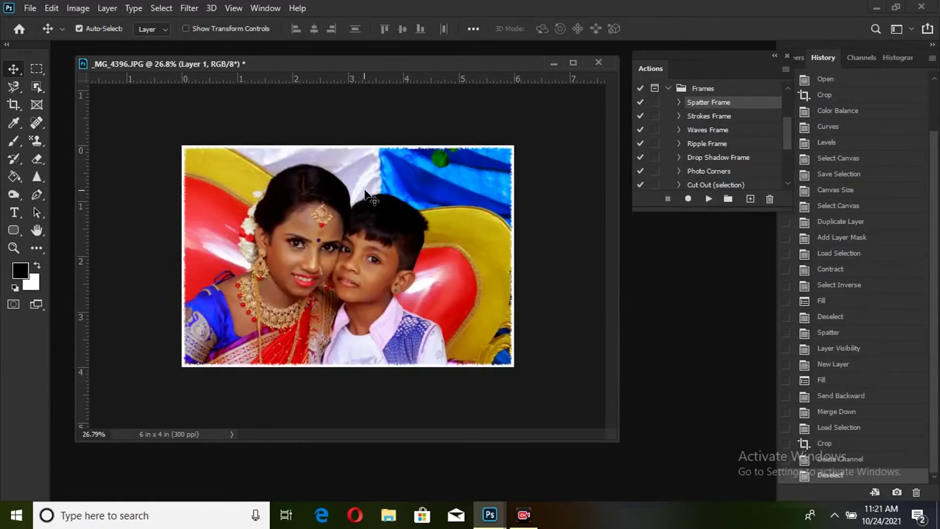
Scroll through the loaded Frames actions and reopen the Actions options list.
scroll(578, 191, up, 2)
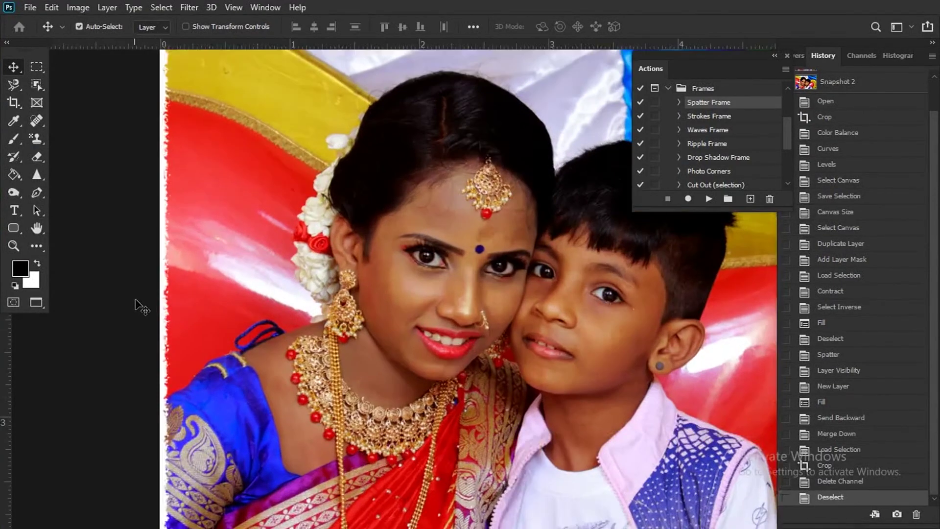
scroll(140, 306, up, 2)
scroll(187, 305, up, 2)
scroll(164, 293, up, 2)
scroll(159, 263, down, 2)
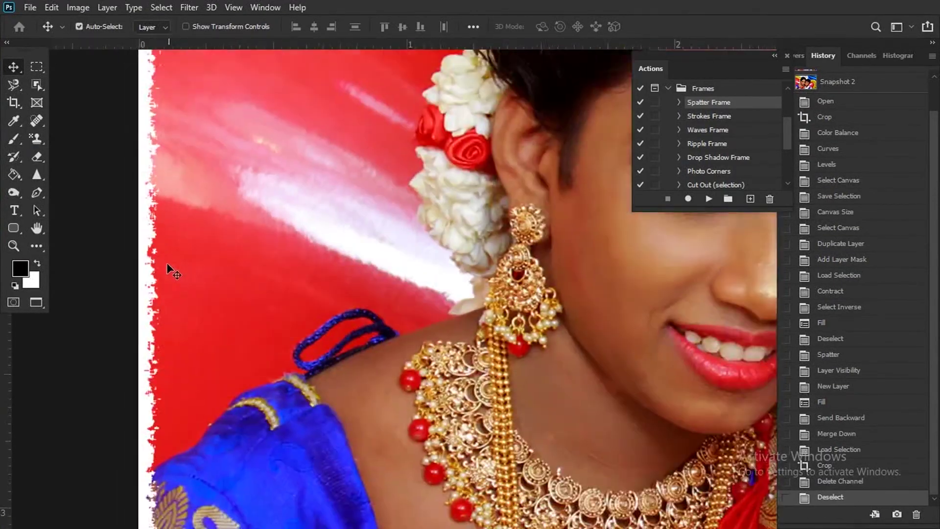
scroll(166, 263, down, 5)
scroll(192, 257, down, 2)
scroll(340, 294, up, 1)
scroll(338, 345, up, 1)
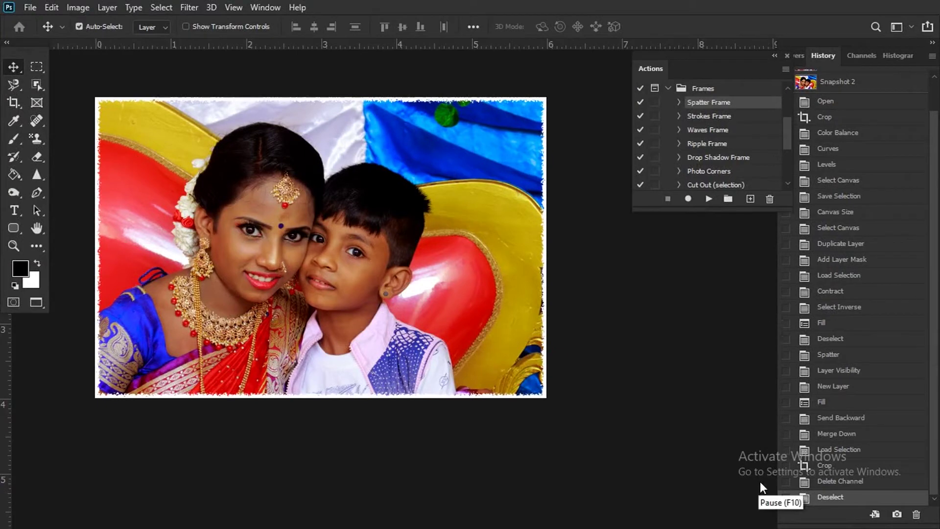
click(785, 69)
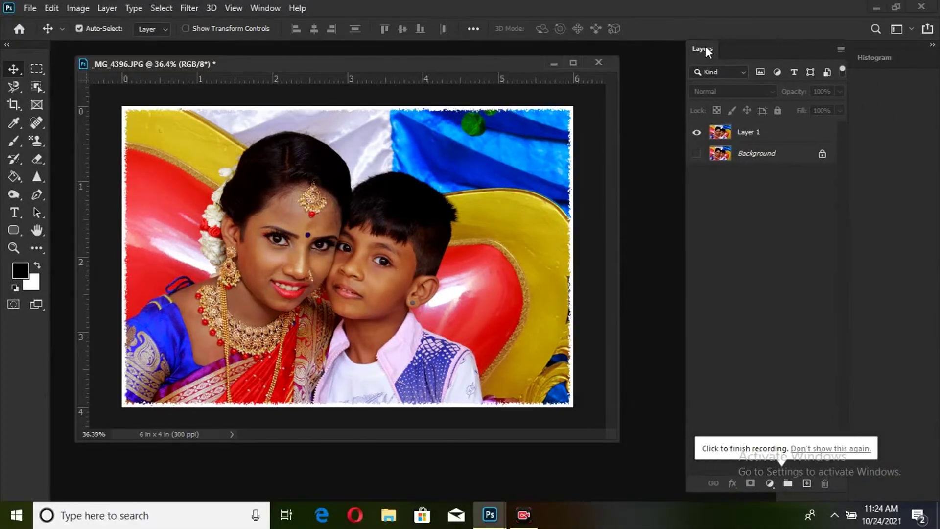
Float the Layers panel and show the Adjustments panel over the photo, browsing its adjustment types.
drag(707, 51, 707, 49)
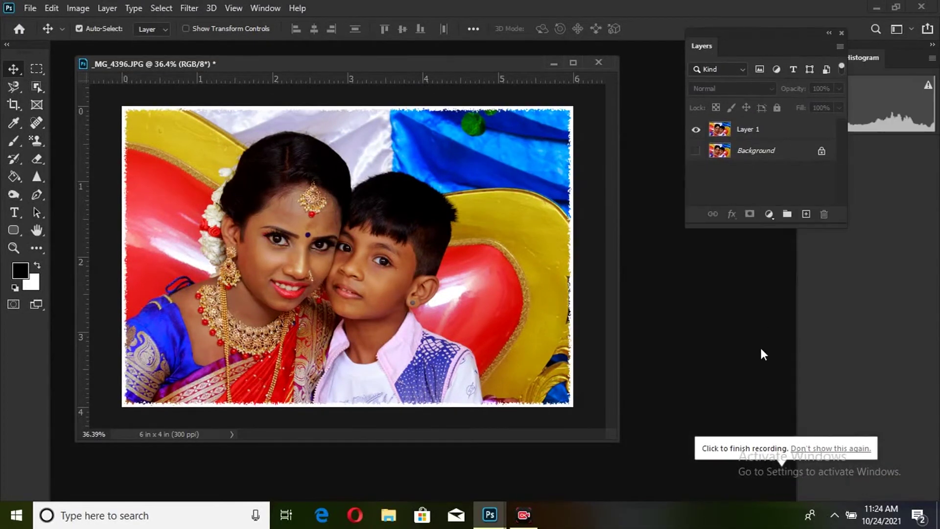
click(263, 7)
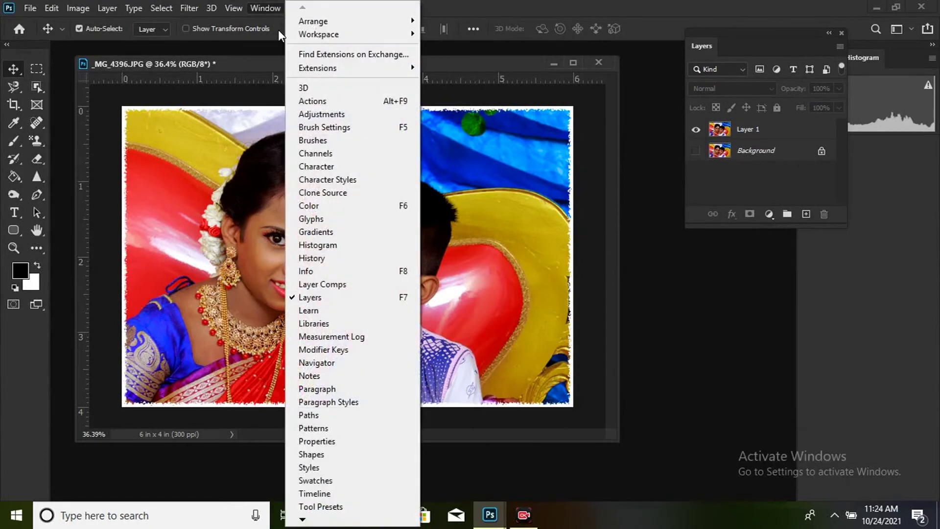
click(316, 114)
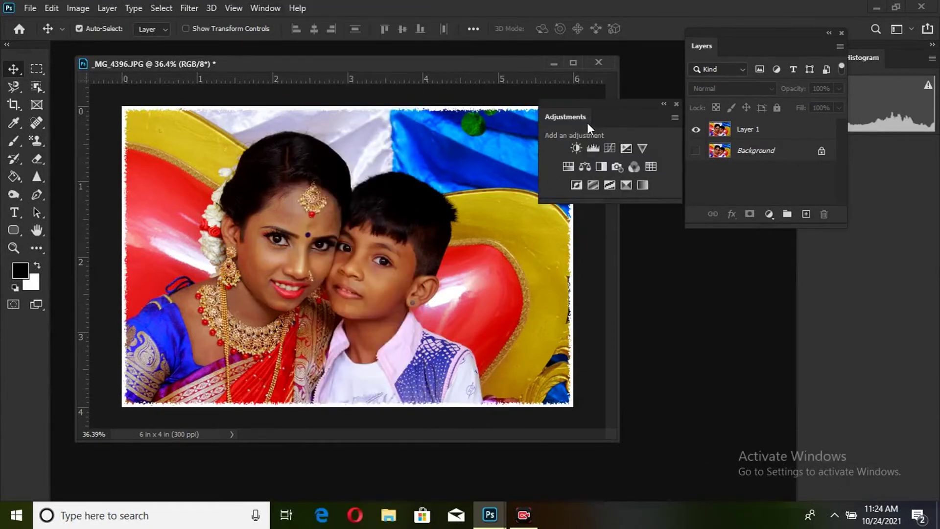
drag(586, 123, 498, 163)
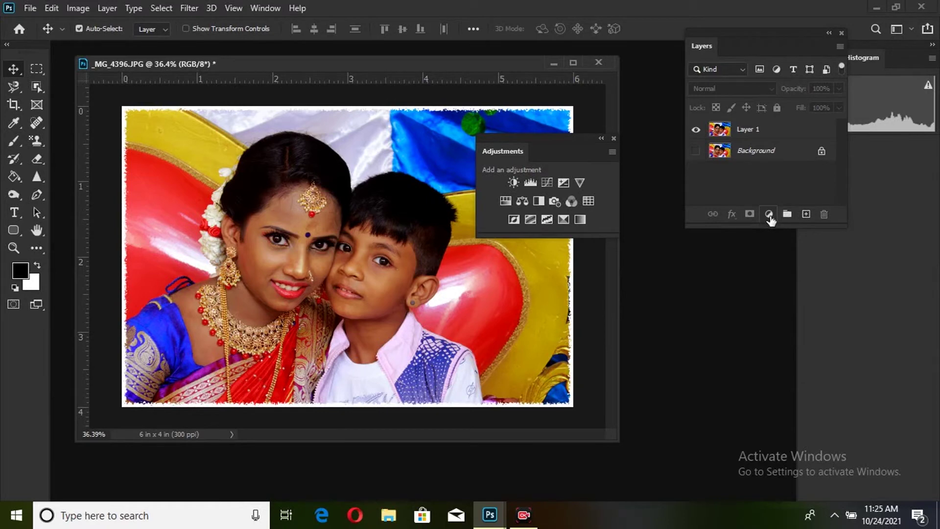
click(769, 215)
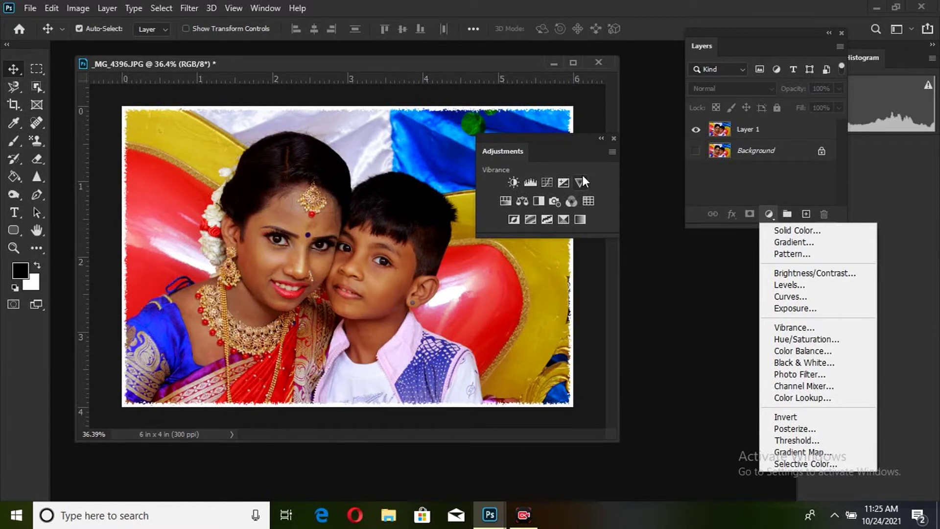
click(710, 45)
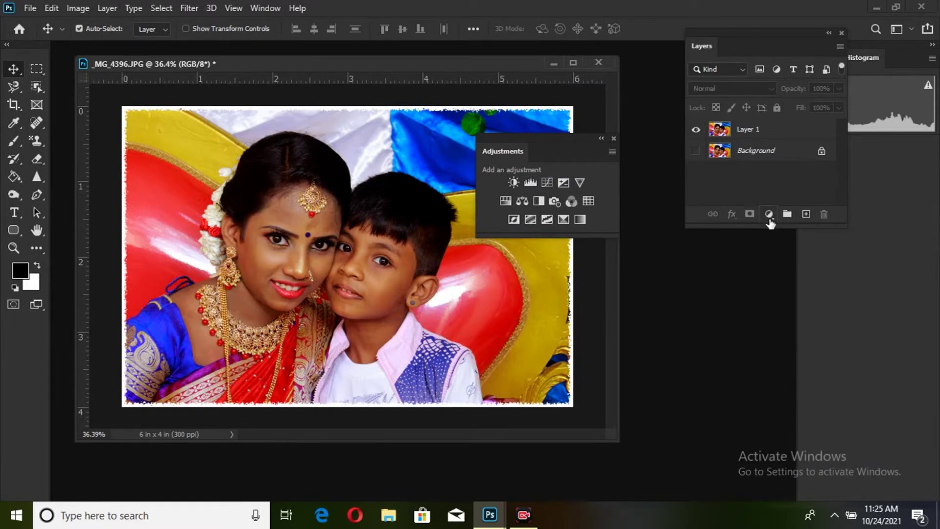
click(769, 215)
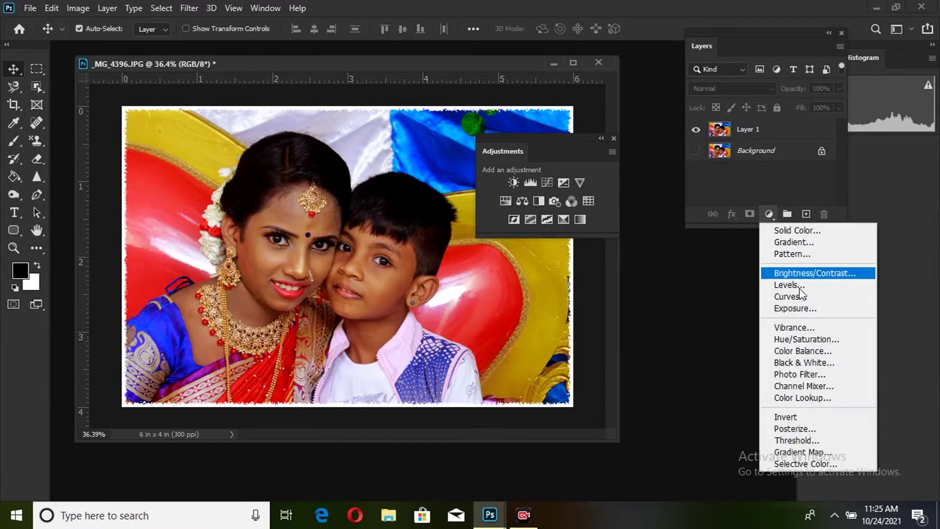
click(499, 151)
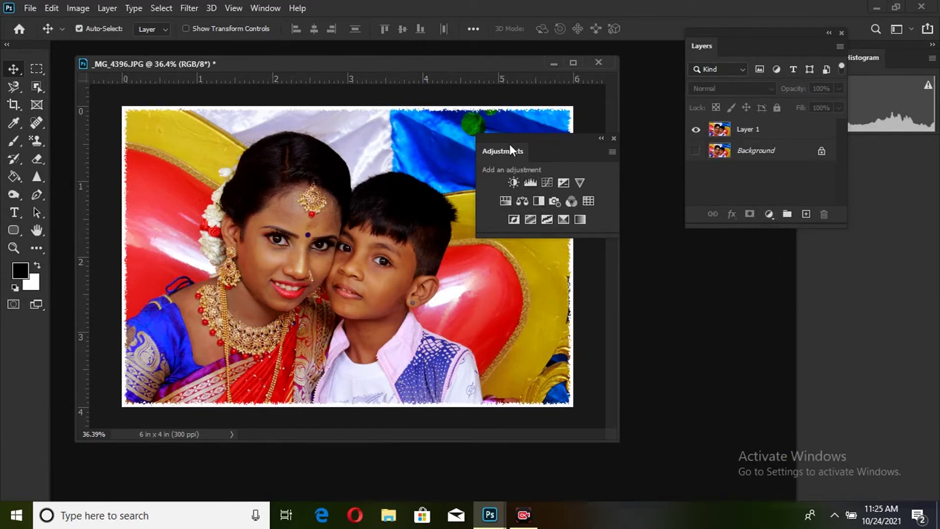
Dock, then float and close the Adjustments panel, moving the Layers panel lower.
drag(507, 151, 920, 57)
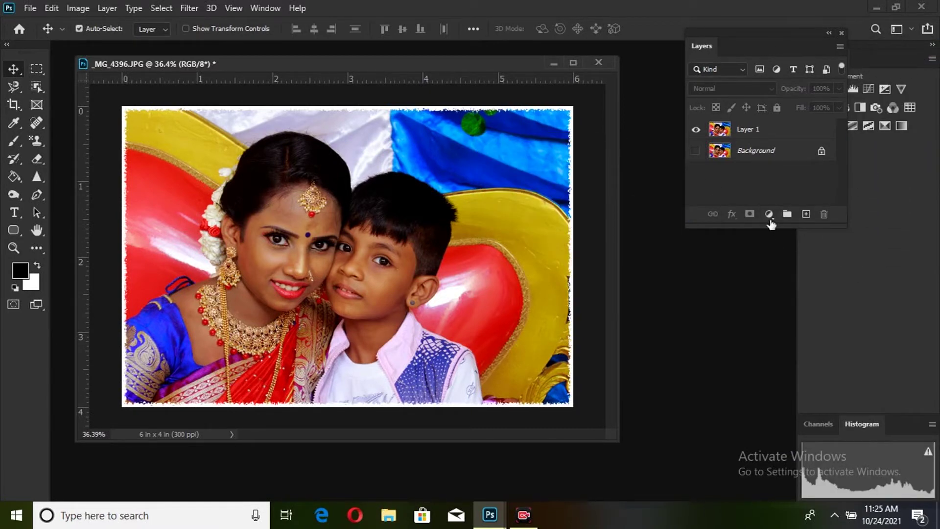
drag(698, 45, 715, 189)
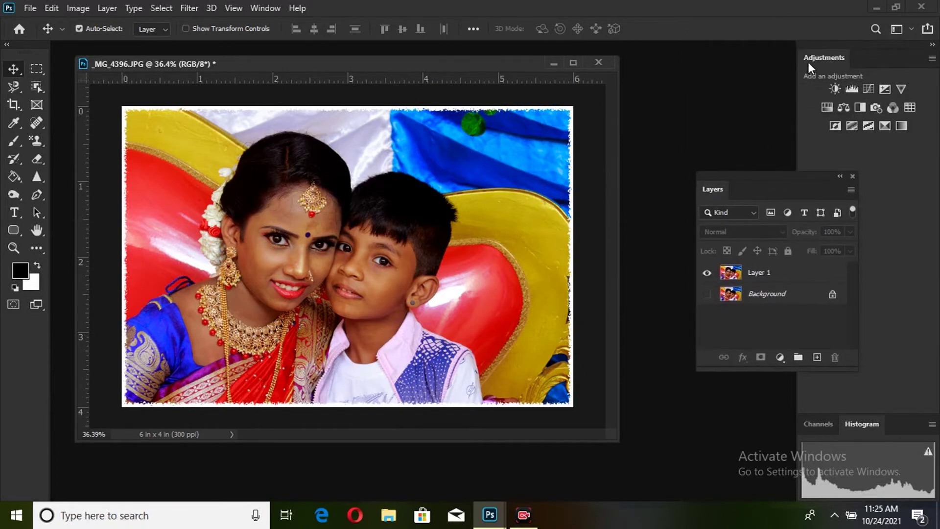
drag(824, 58, 535, 116)
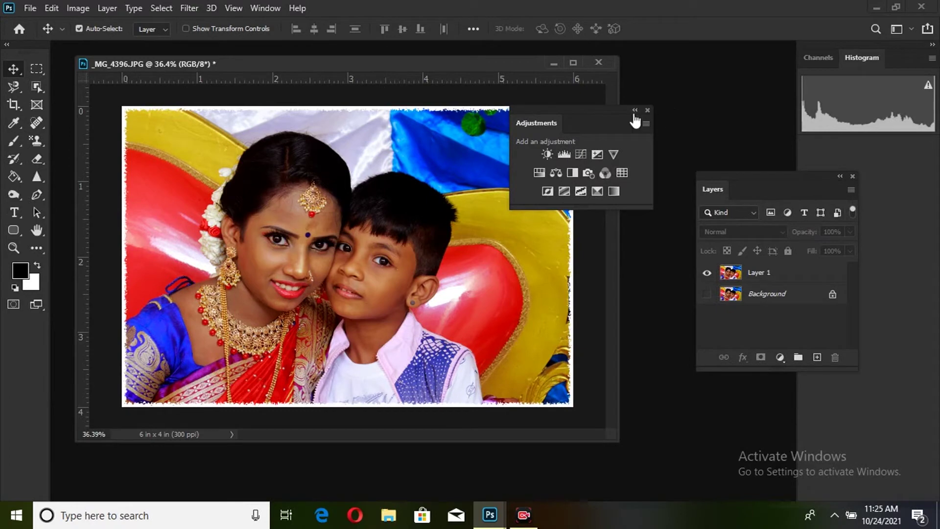
click(647, 110)
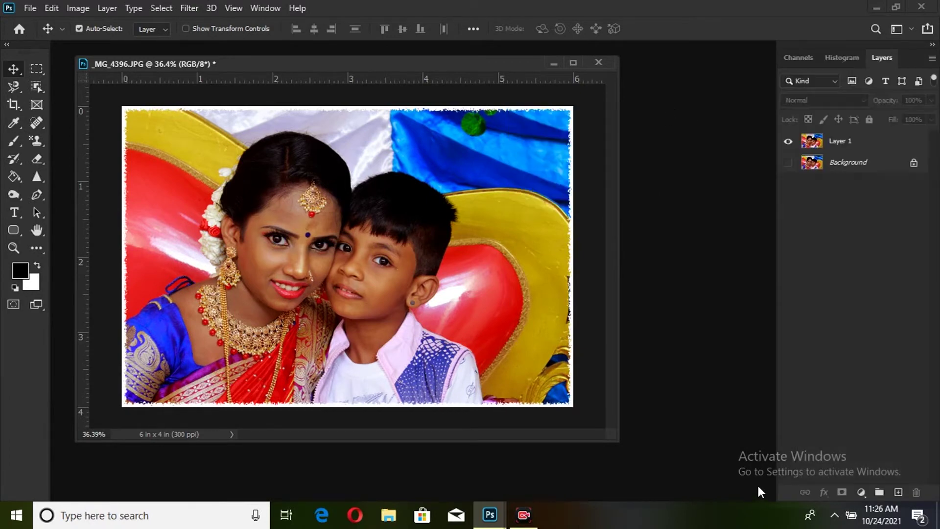
click(272, 8)
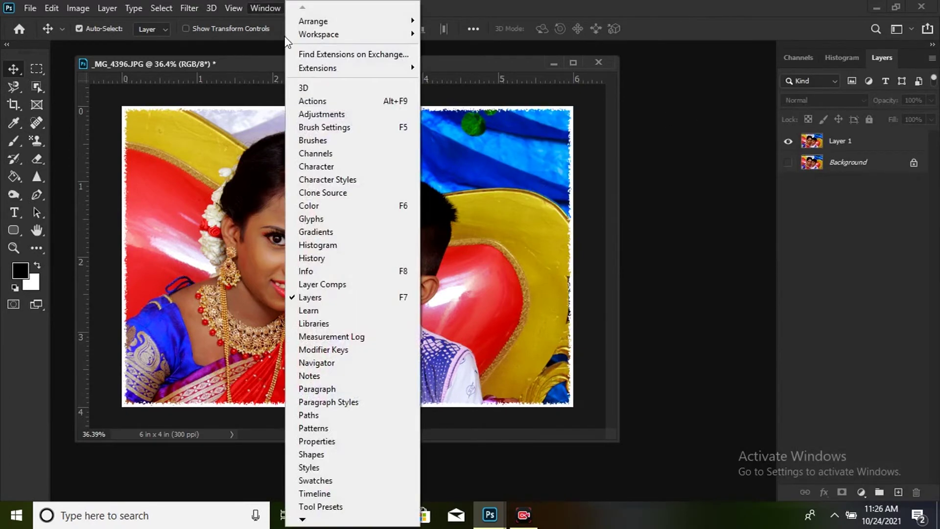
Choose the Hard Round brush in the Brush Settings panel.
click(326, 128)
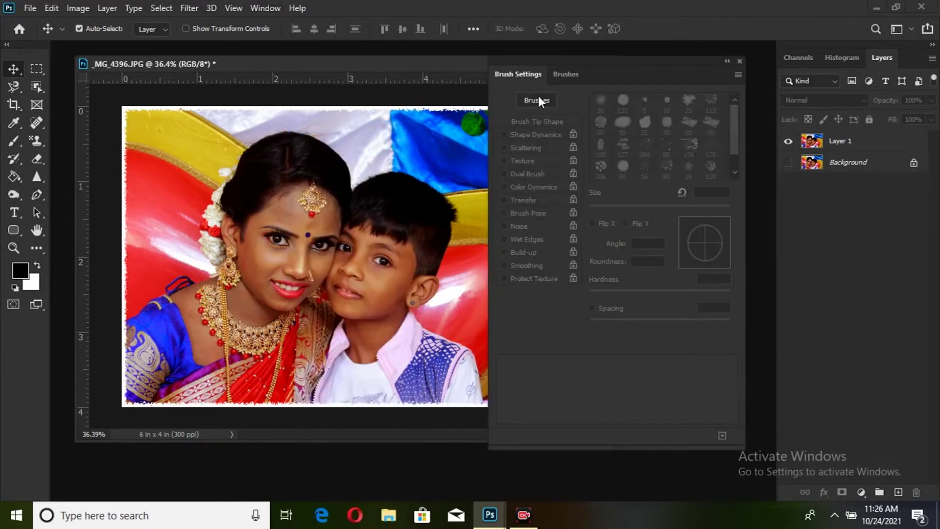
click(566, 74)
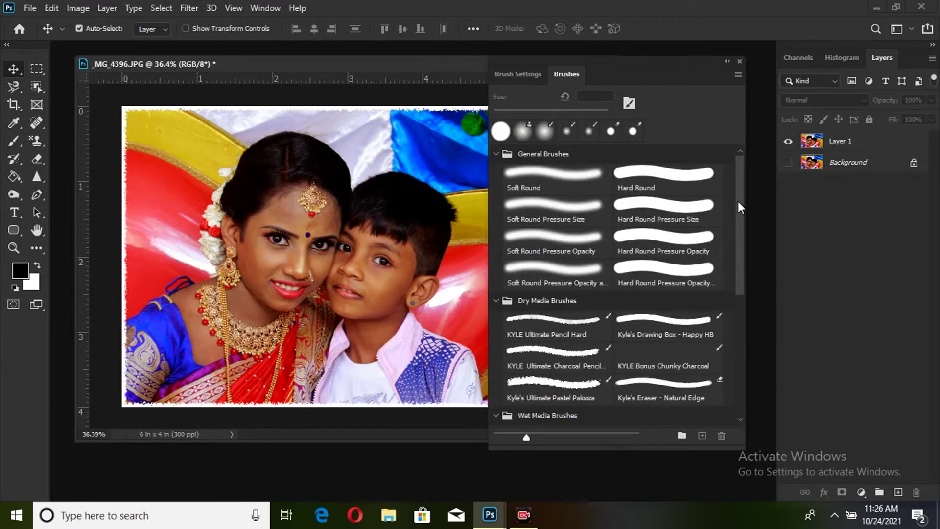
mouse_move(741, 202)
mouse_down()
mouse_move(737, 367)
mouse_move(673, 131)
mouse_up()
click(525, 77)
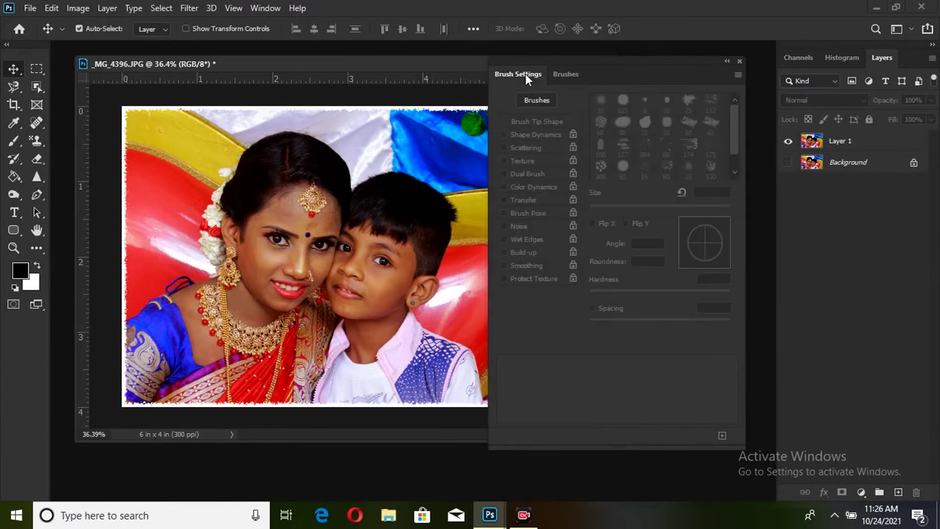
click(565, 76)
click(653, 173)
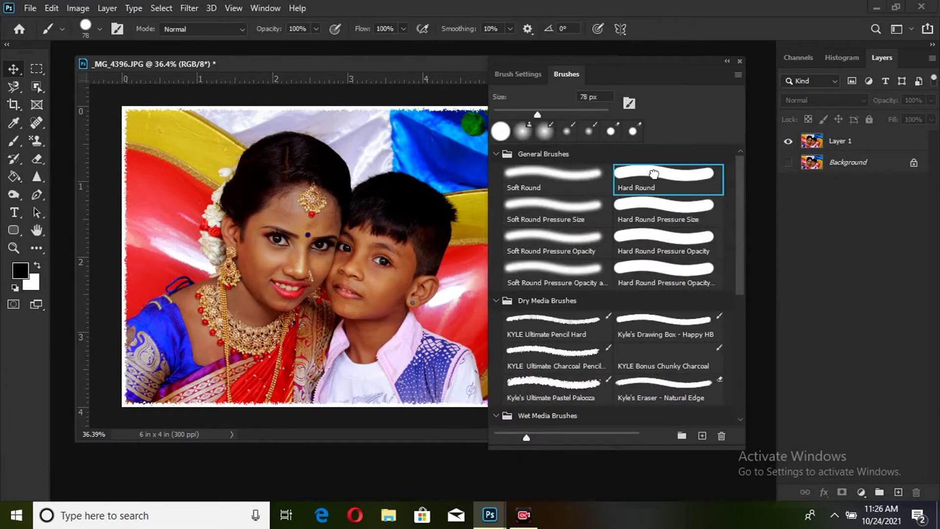
click(519, 78)
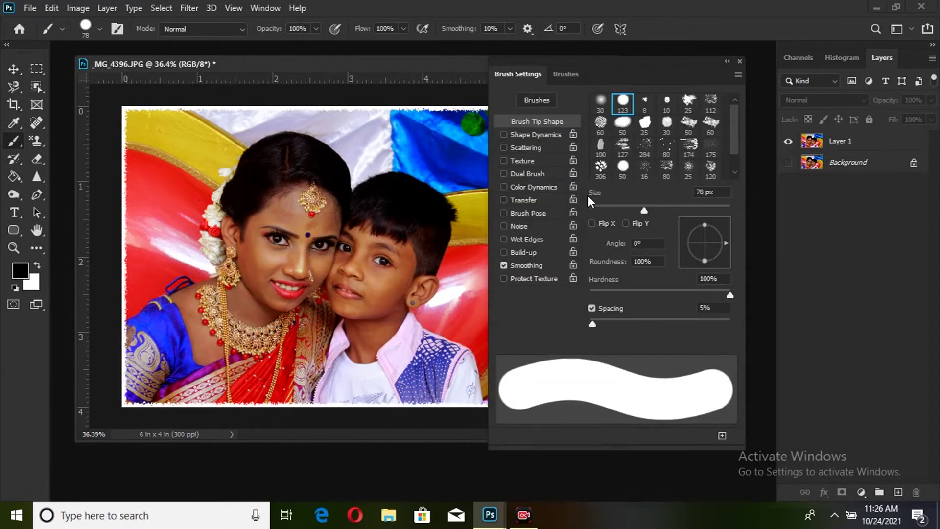
Enable Shape Dynamics (roundness jitter 94%, size jitter 92%), Texture at 269%, and Transfer with 83% flow jitter.
click(531, 136)
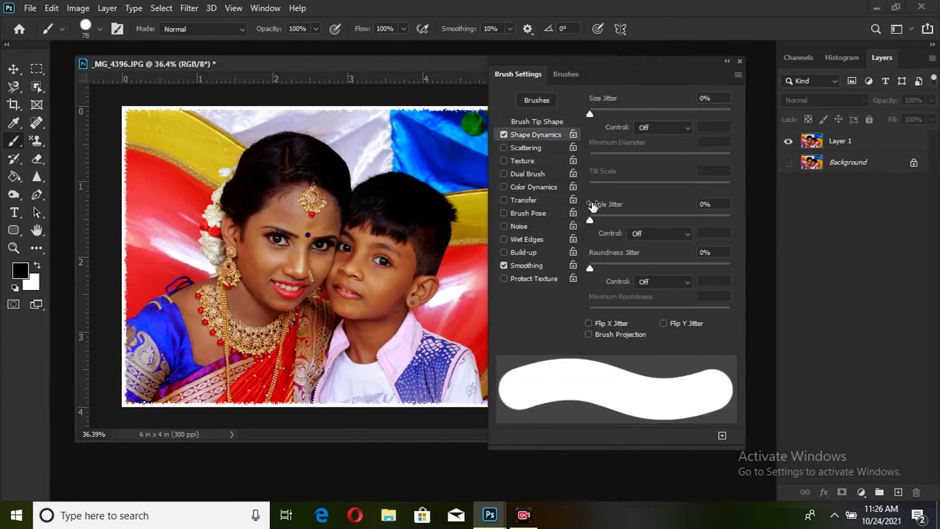
drag(635, 268, 722, 269)
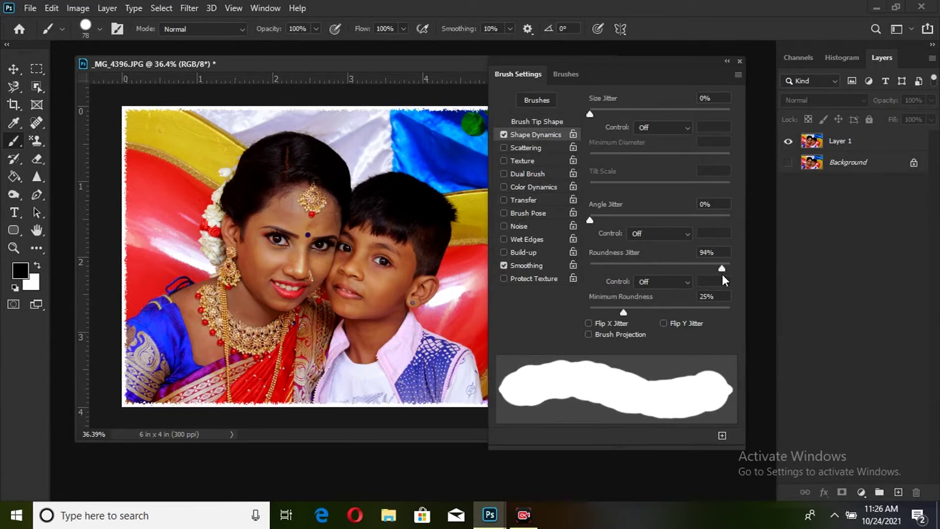
drag(590, 113, 719, 114)
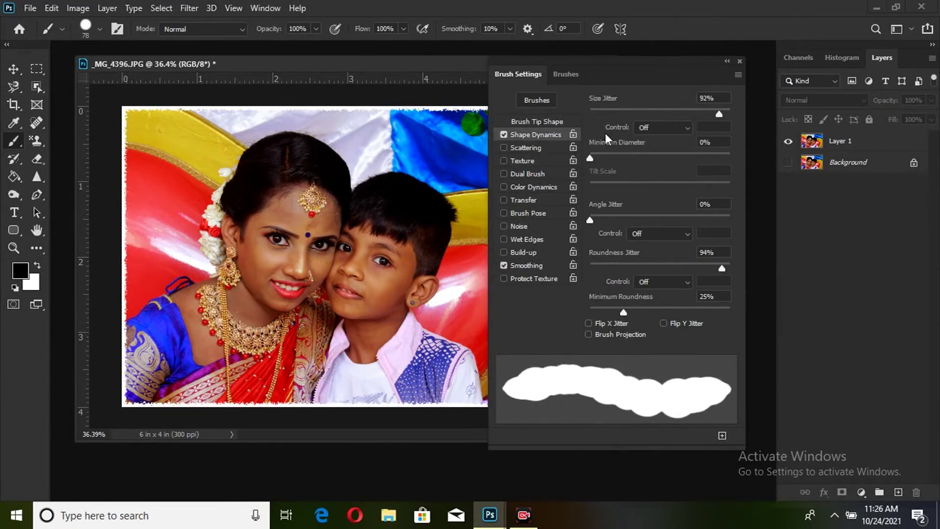
click(529, 162)
drag(660, 139, 717, 139)
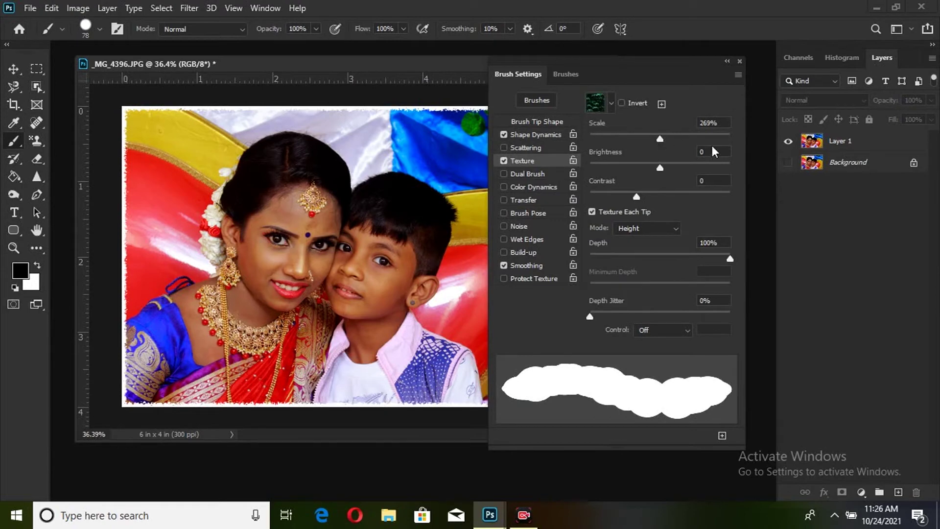
click(535, 198)
drag(600, 176, 707, 177)
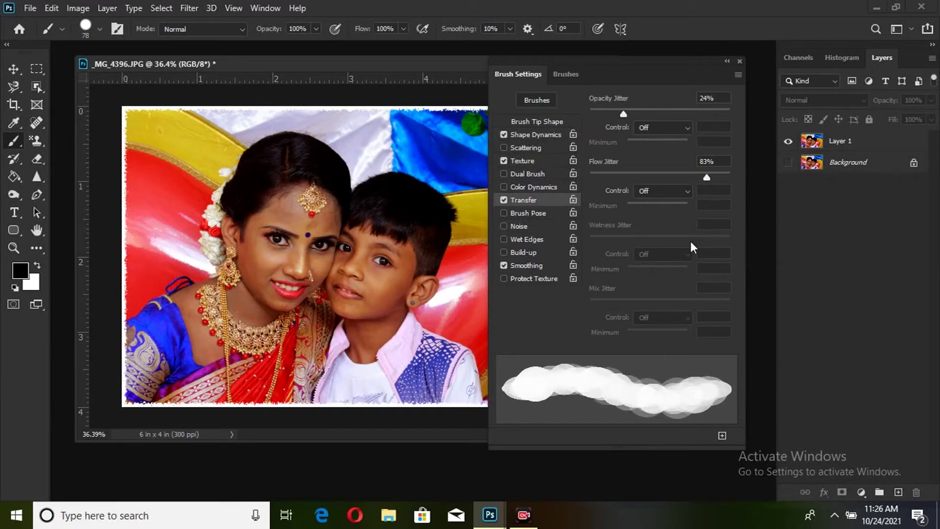
Paint a black stroke looping around both heads on Layer 1 and hide Brush Settings.
key(alt+period)
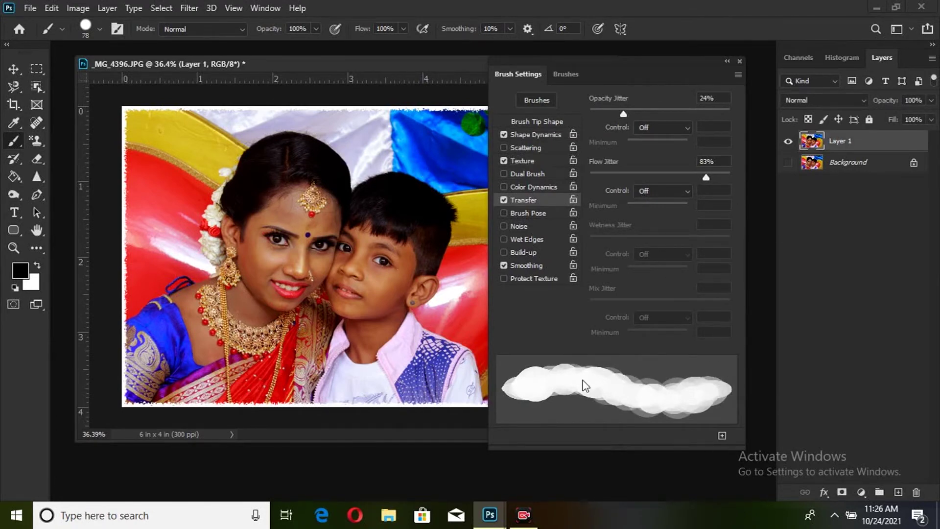
mouse_move(371, 218)
mouse_down()
mouse_move(459, 296)
mouse_move(233, 140)
mouse_move(289, 119)
mouse_up()
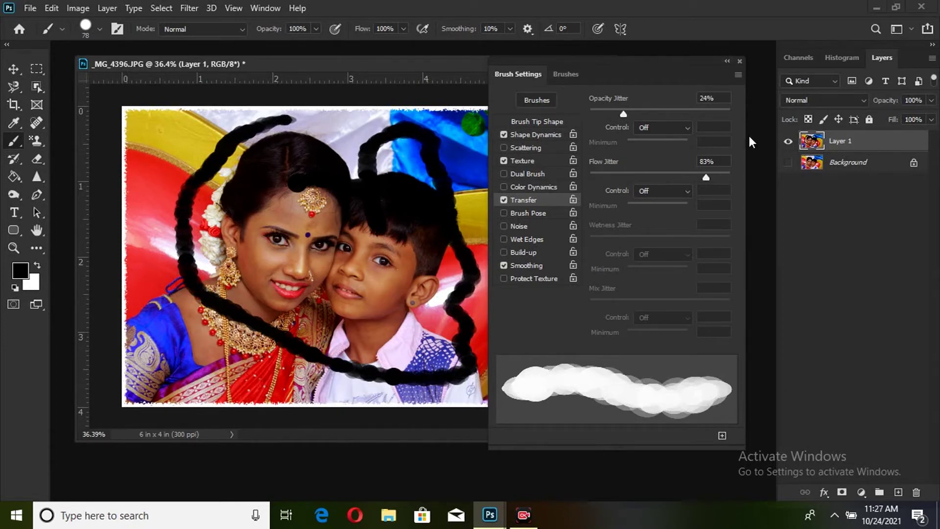
key(F5)
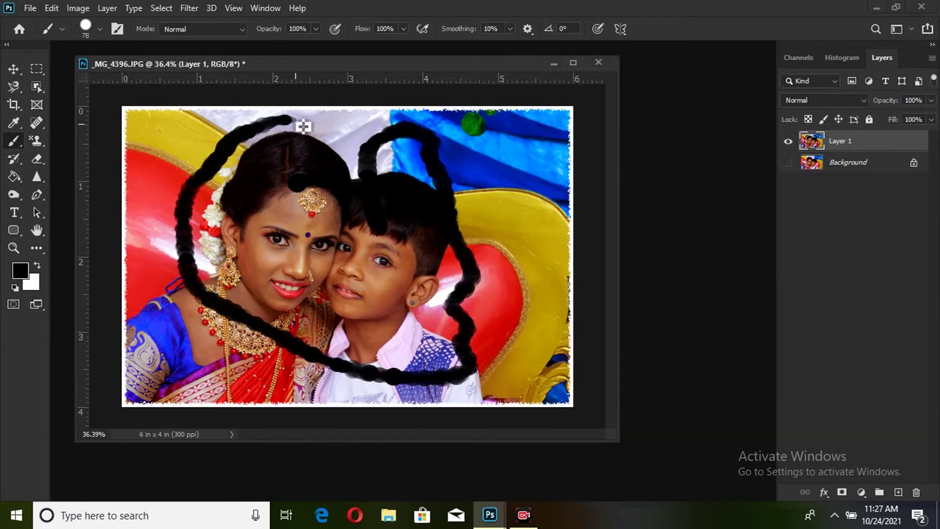
Show the Channels panel and view the Red, Green and Blue channels, then the RGB composite.
click(265, 9)
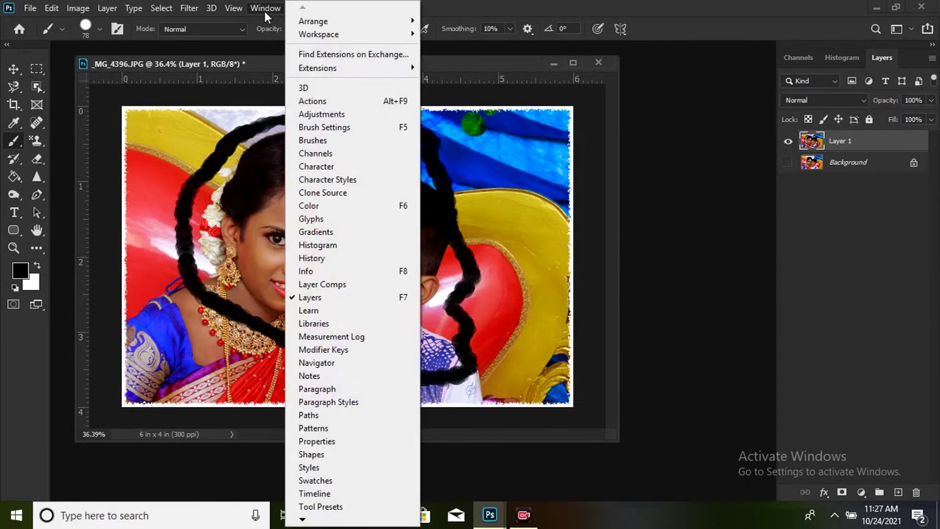
click(337, 153)
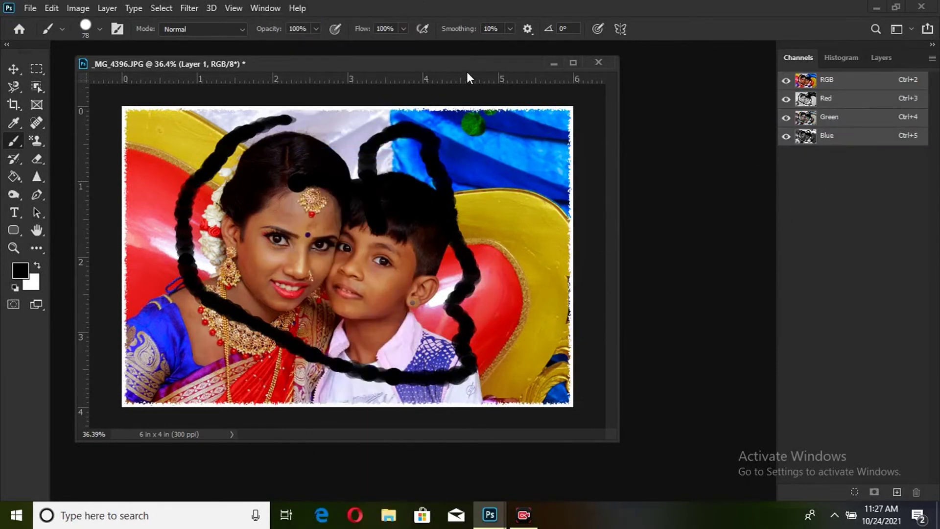
drag(466, 71, 508, 64)
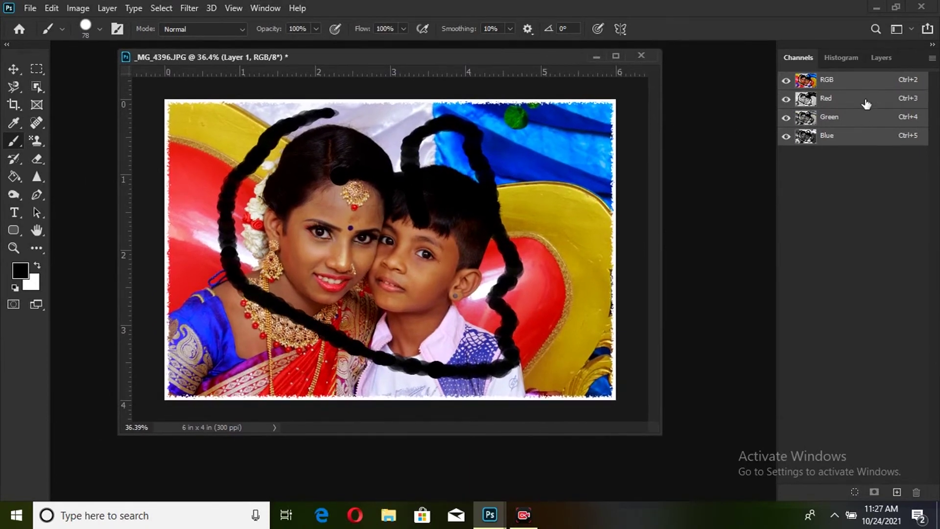
click(866, 102)
click(840, 120)
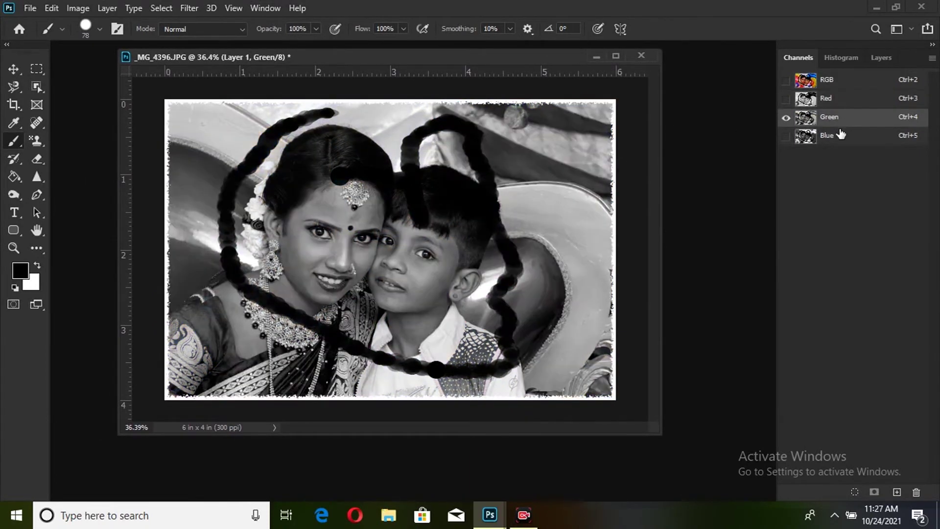
click(839, 137)
click(787, 82)
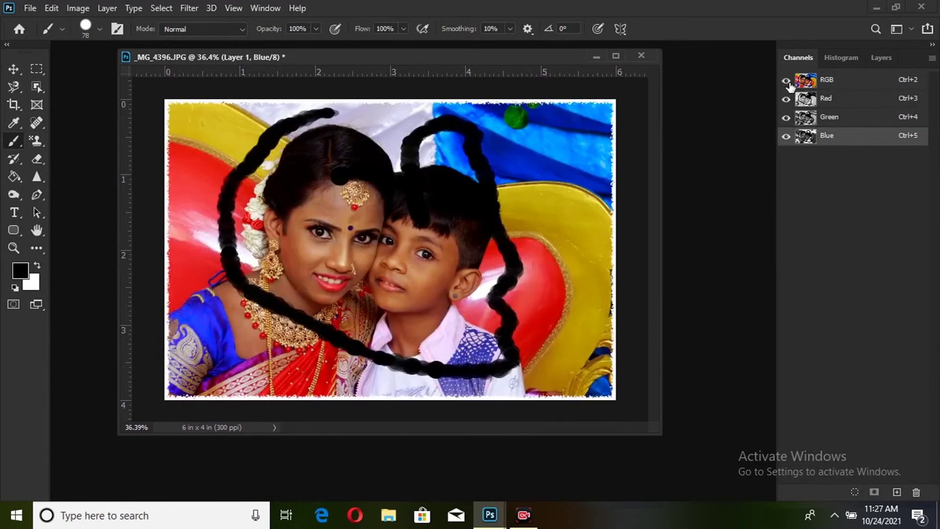
Step through the Red and Green channels again, ending on the grayscale Blue channel.
click(832, 119)
click(831, 102)
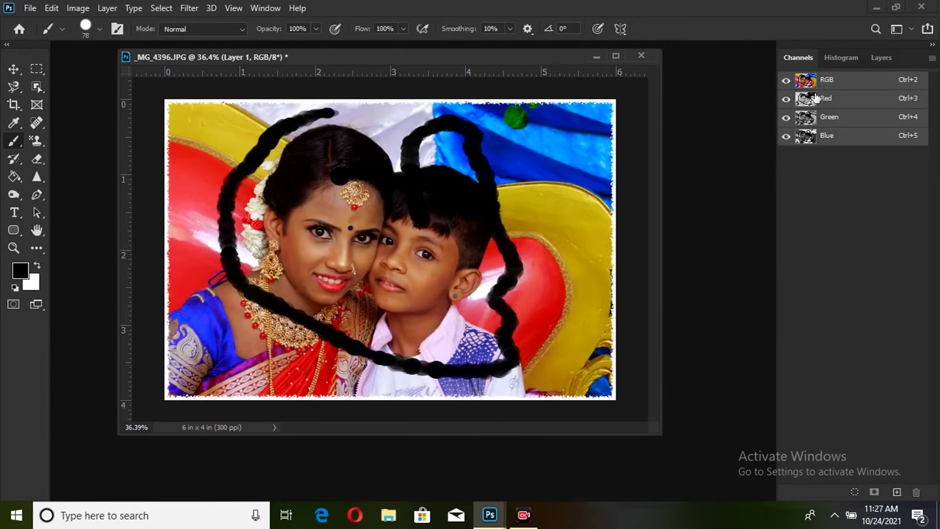
click(827, 100)
click(829, 119)
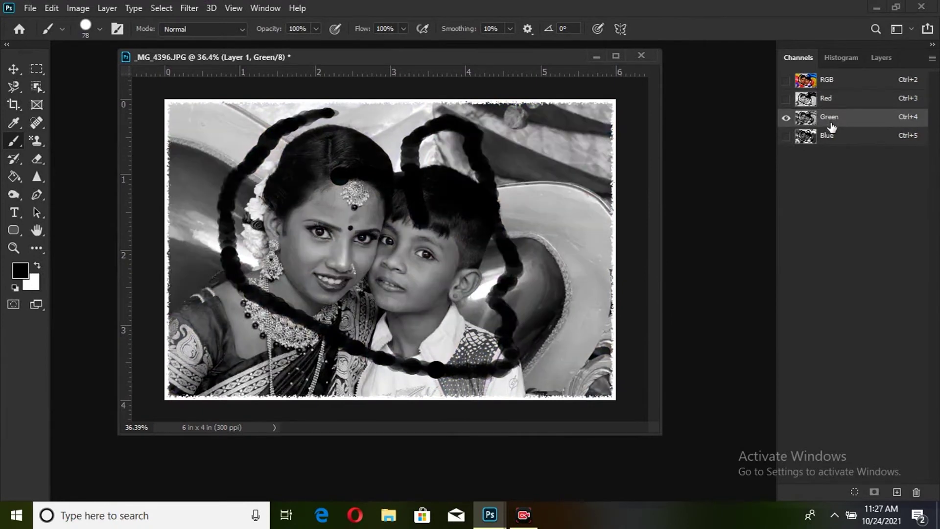
click(828, 137)
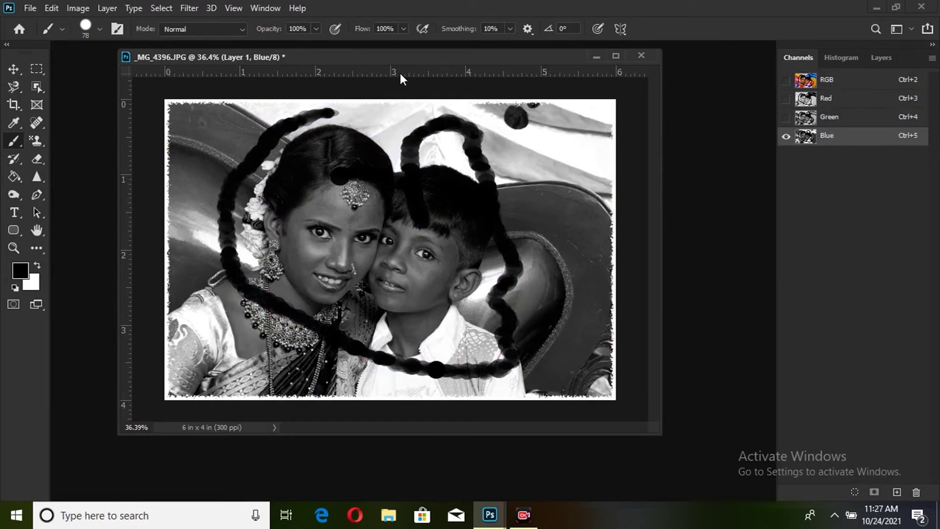
mouse_move(422, 62)
mouse_down()
mouse_move(447, 58)
mouse_move(413, 72)
mouse_up()
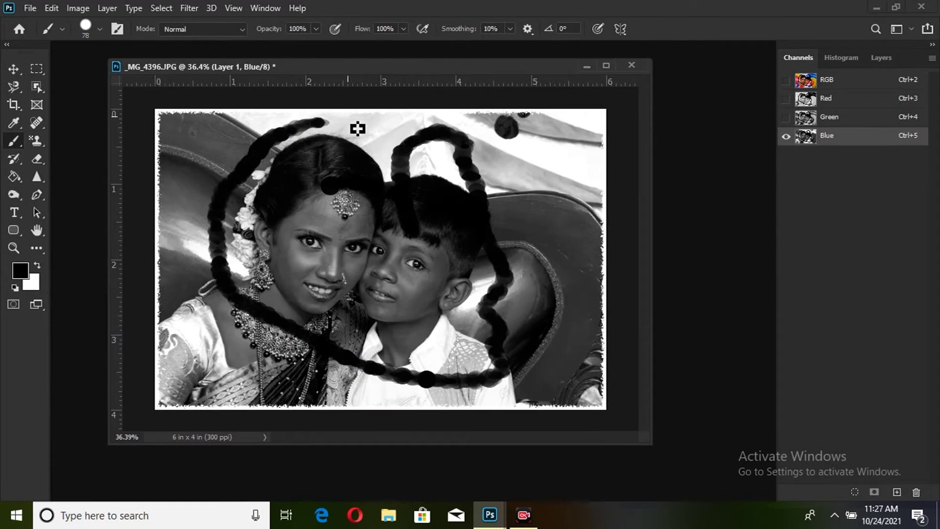
drag(468, 66, 470, 63)
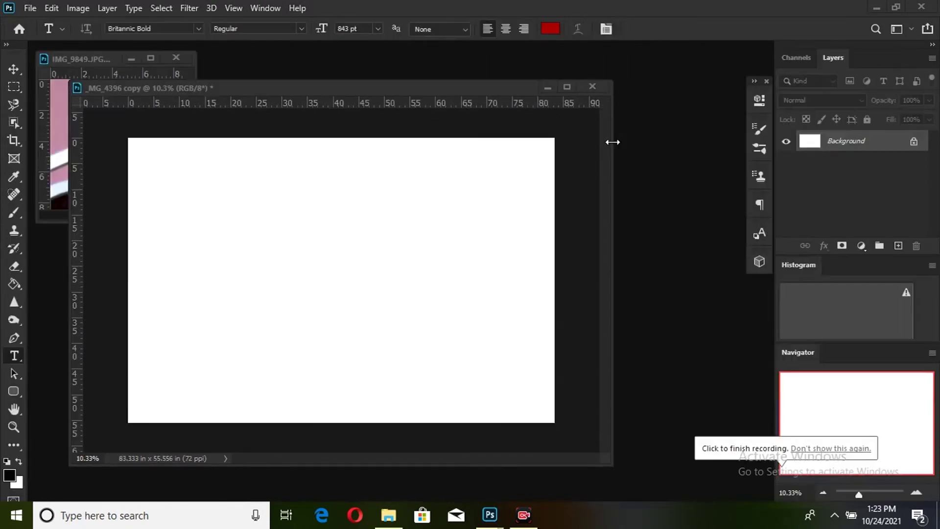
click(260, 7)
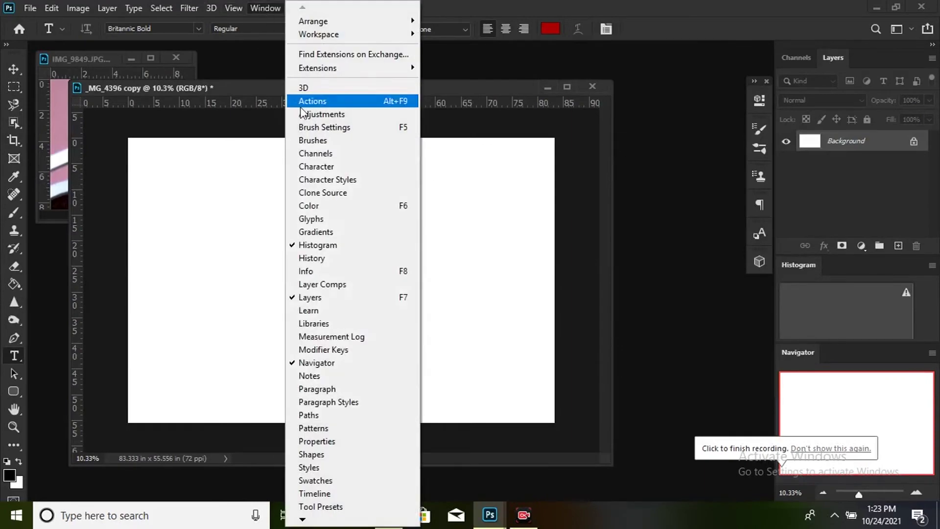
click(340, 169)
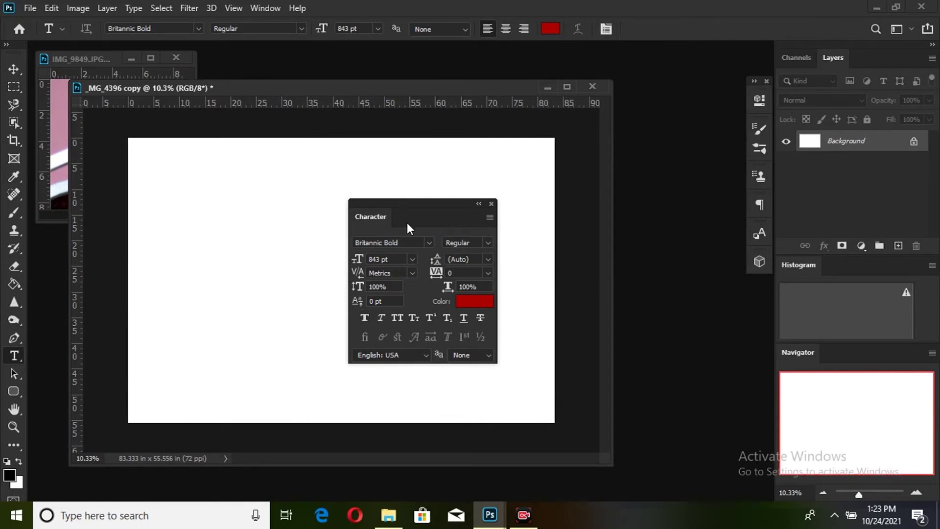
click(491, 204)
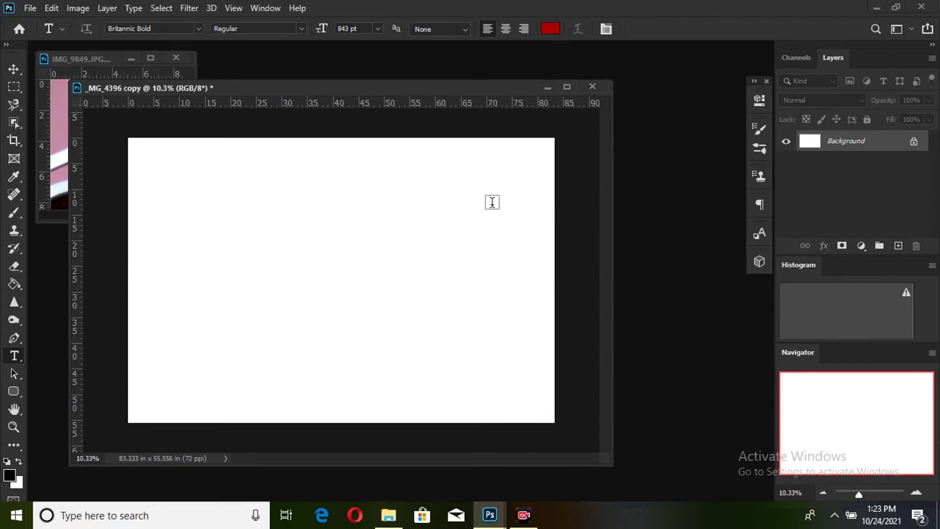
click(271, 8)
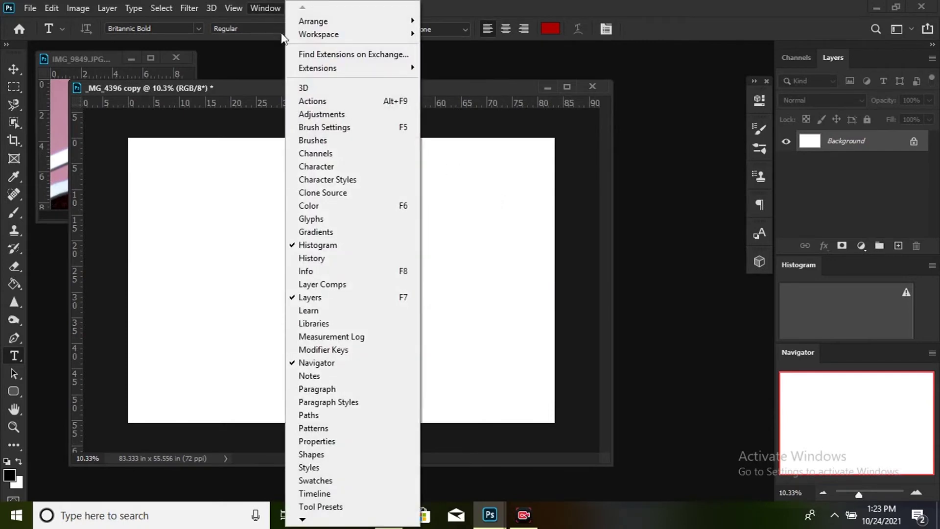
Show the Character Styles panel, create Character Style 1 beneath None, and select it.
click(338, 180)
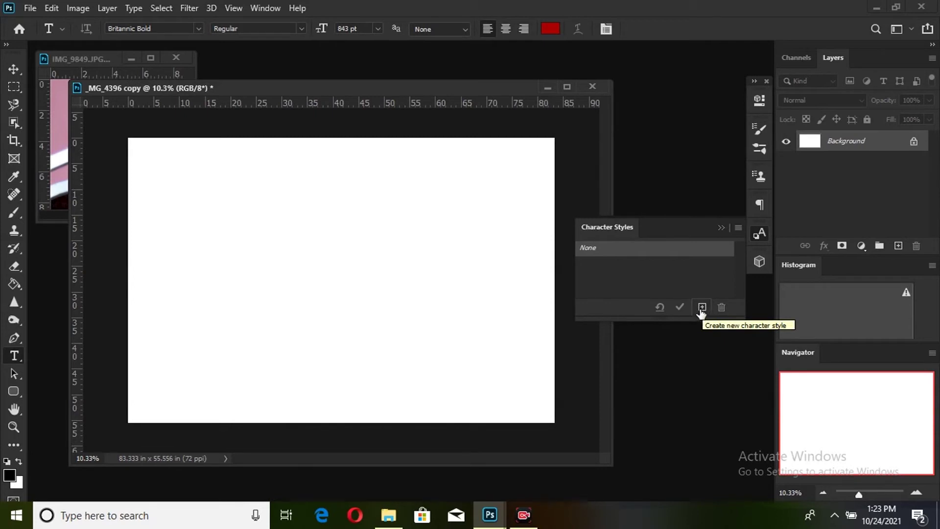
click(701, 309)
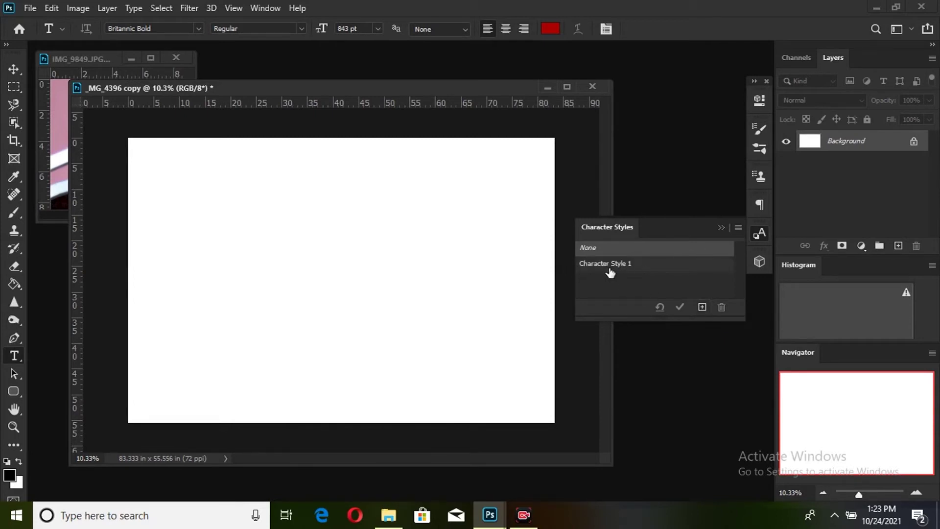
click(739, 228)
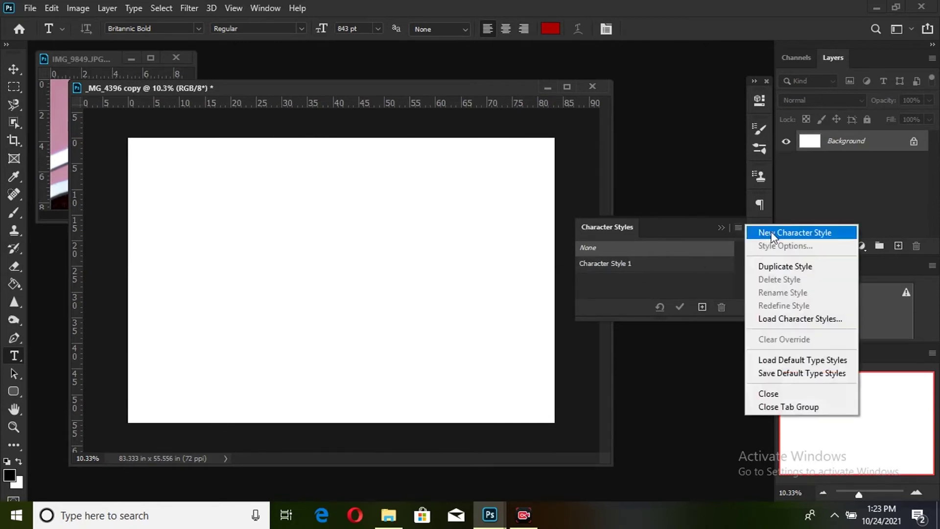
click(633, 263)
click(621, 266)
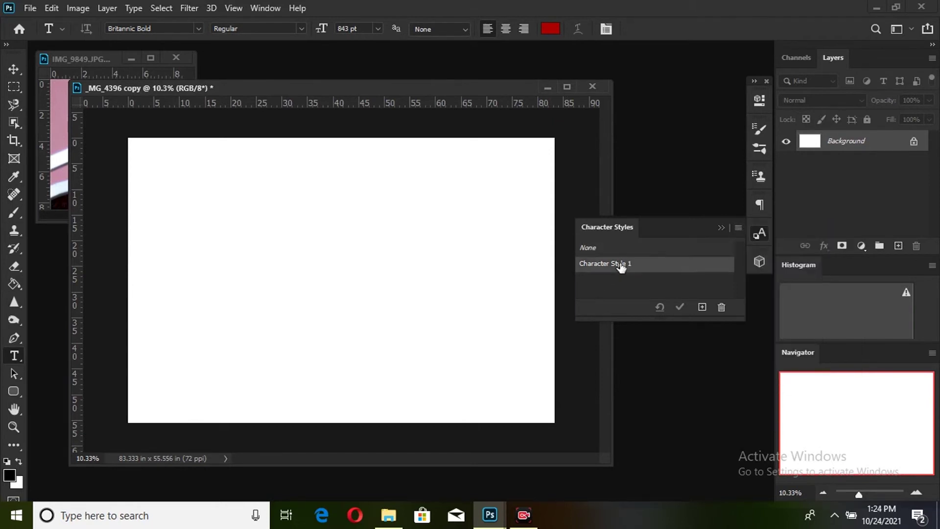
Type 'mother' at 374 pt on a new text layer and apply Character Style 1.
click(188, 215)
drag(322, 28, 459, 59)
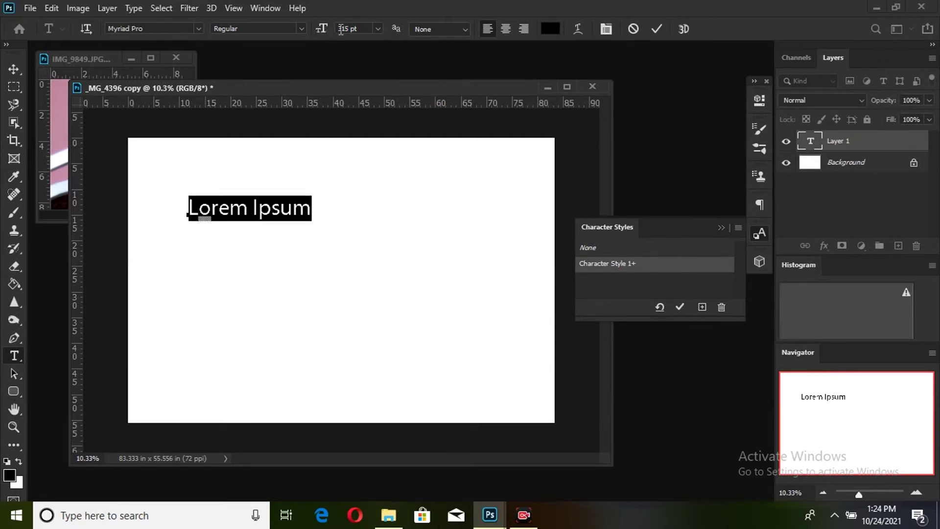
drag(321, 28, 369, 35)
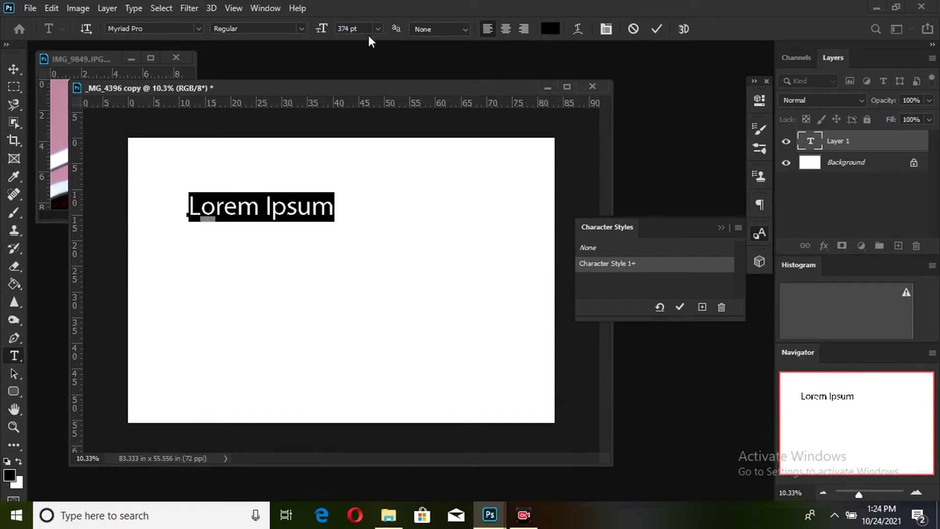
text(moth)
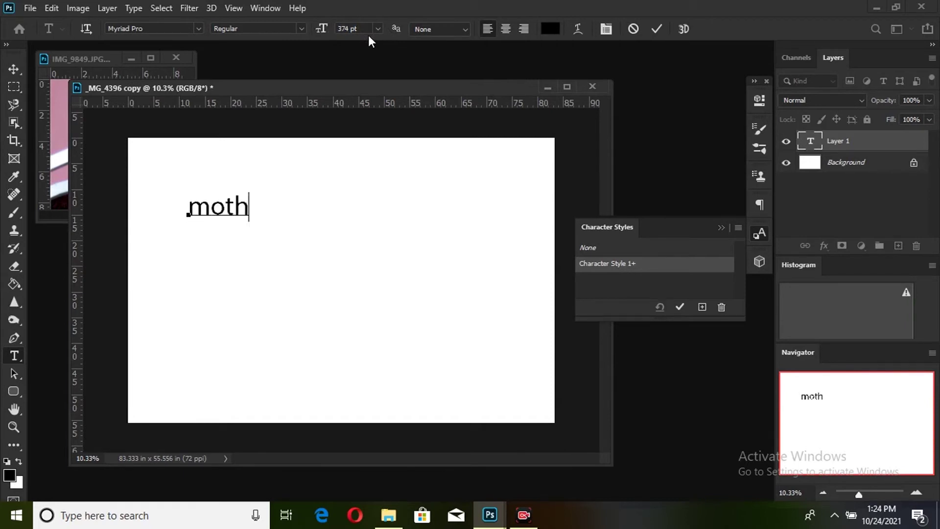
text(er)
drag(189, 210, 382, 236)
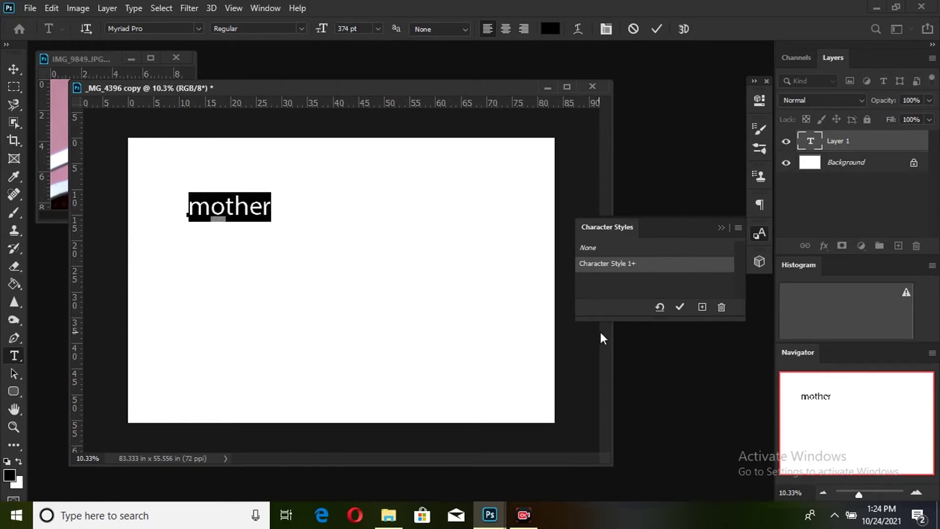
click(680, 308)
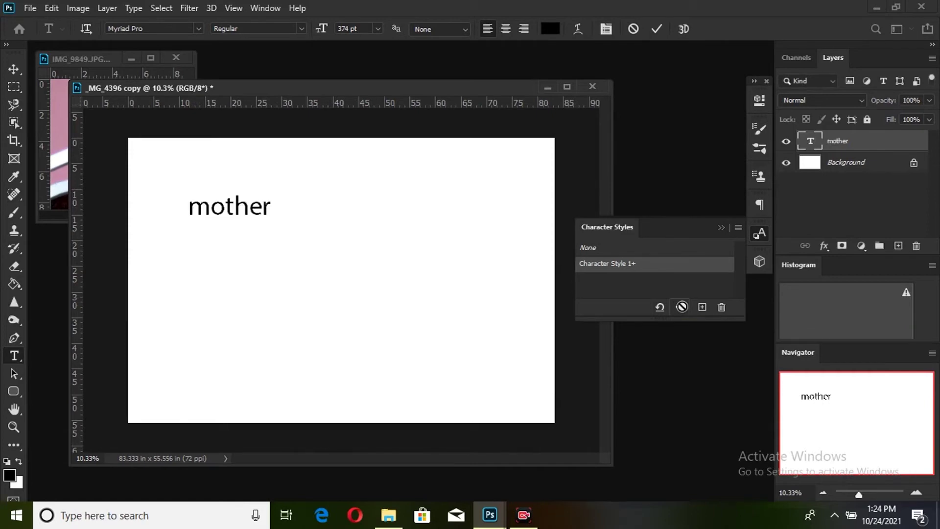
Rename Character Style 1 to mother in its style options.
double_click(612, 265)
mouse_move(494, 251)
mouse_down()
mouse_move(649, 293)
mouse_move(641, 285)
mouse_up()
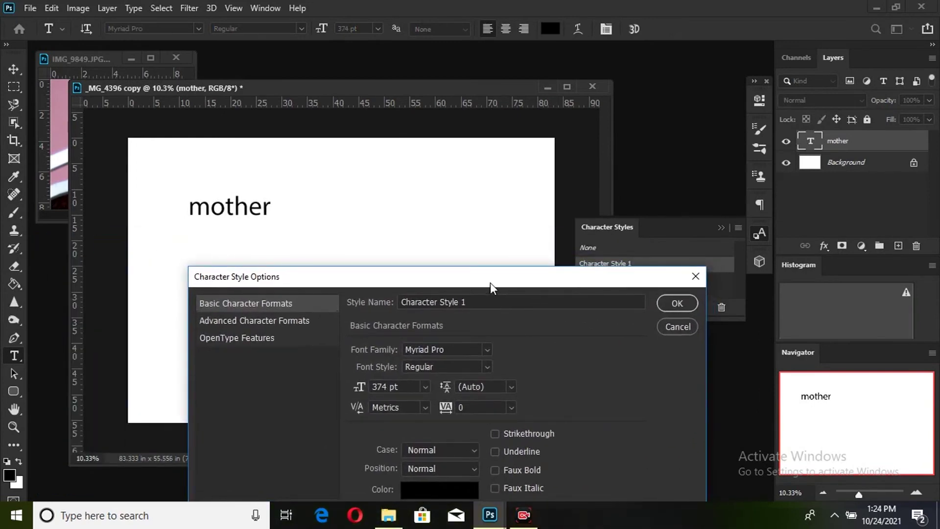
drag(489, 281, 489, 265)
triple_click(478, 280)
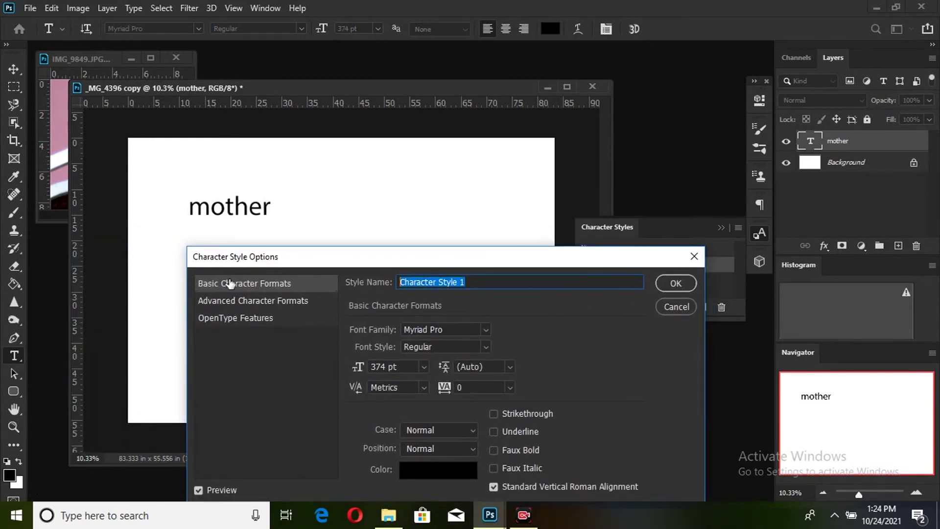
text(m)
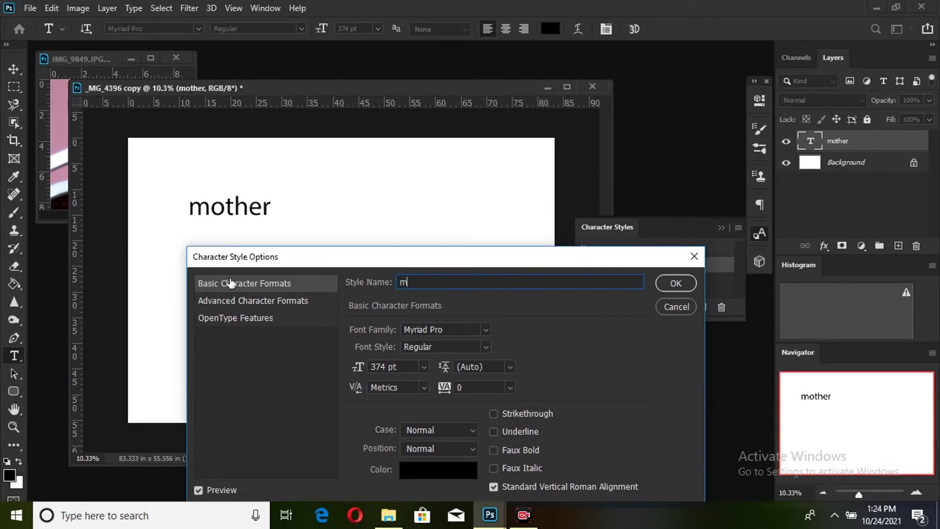
text(other)
drag(415, 260, 600, 142)
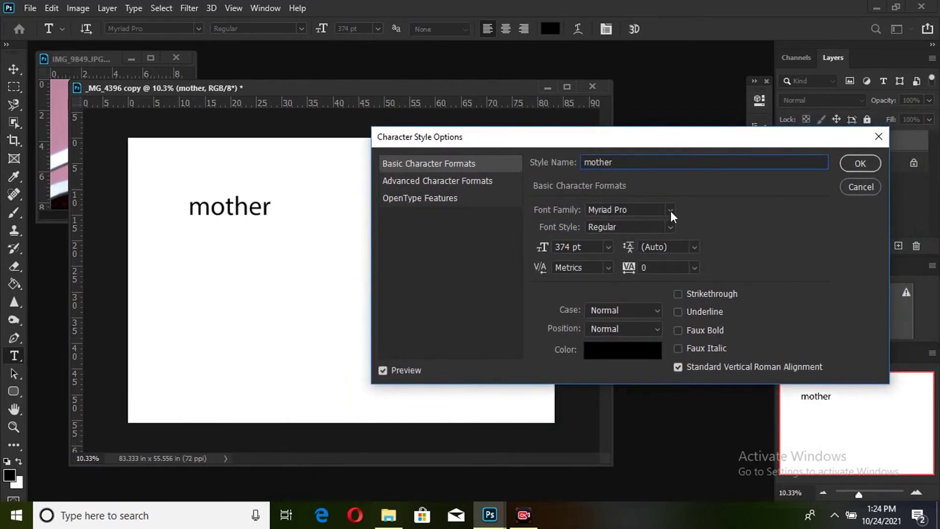
Set the mother style's font to Broadway at 461 pt.
click(670, 209)
click(732, 221)
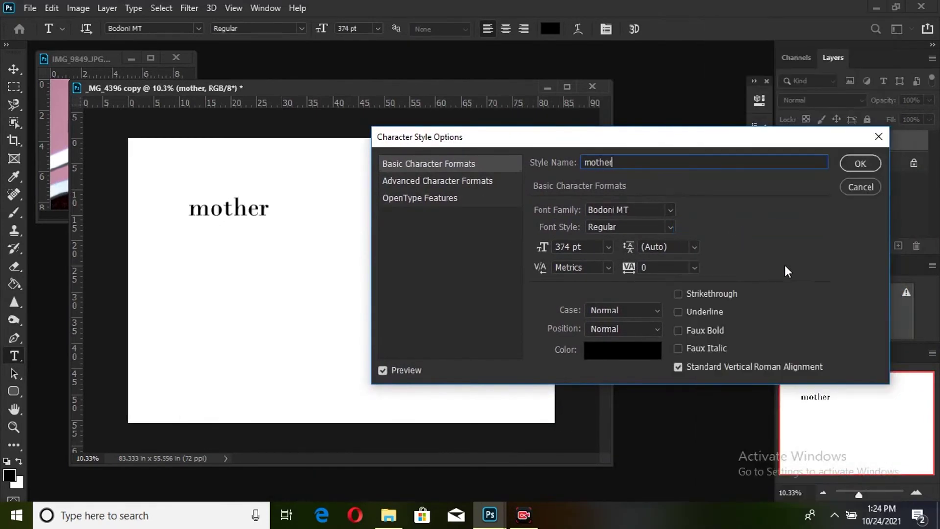
click(671, 210)
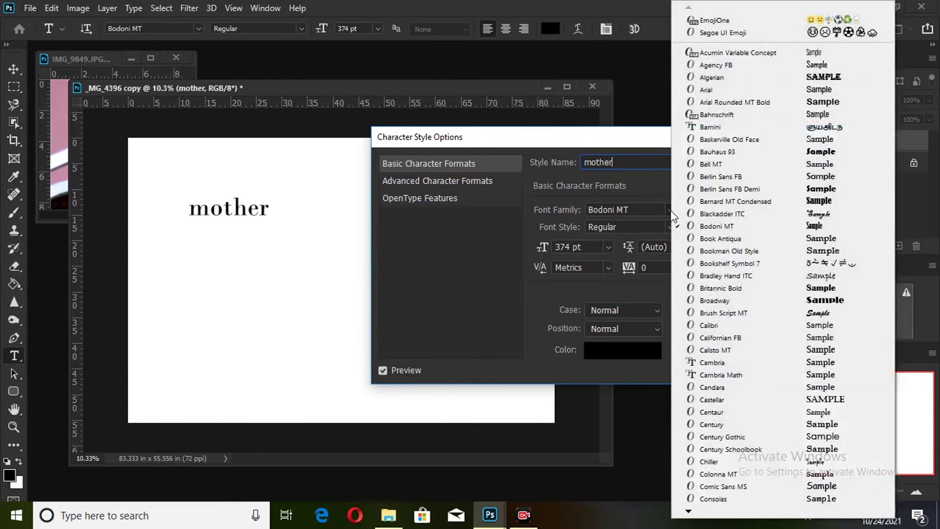
click(815, 299)
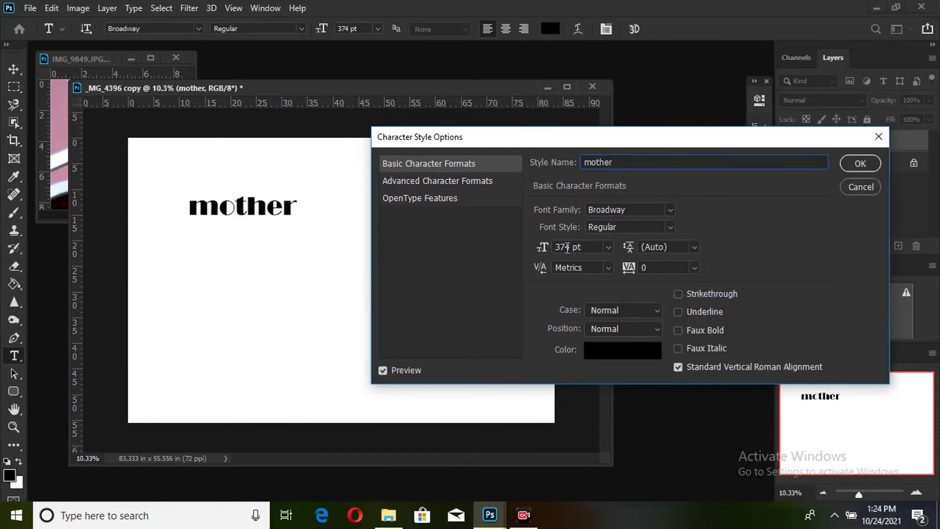
drag(542, 247, 600, 247)
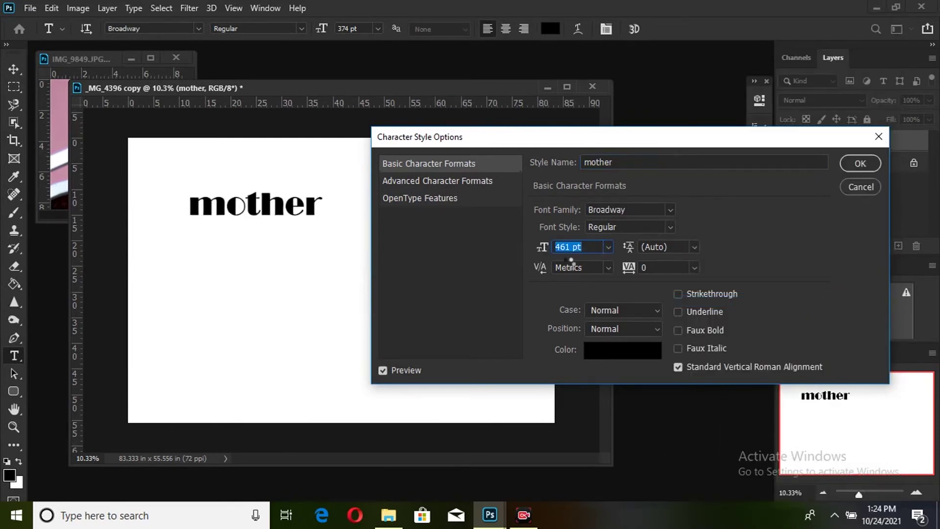
click(559, 273)
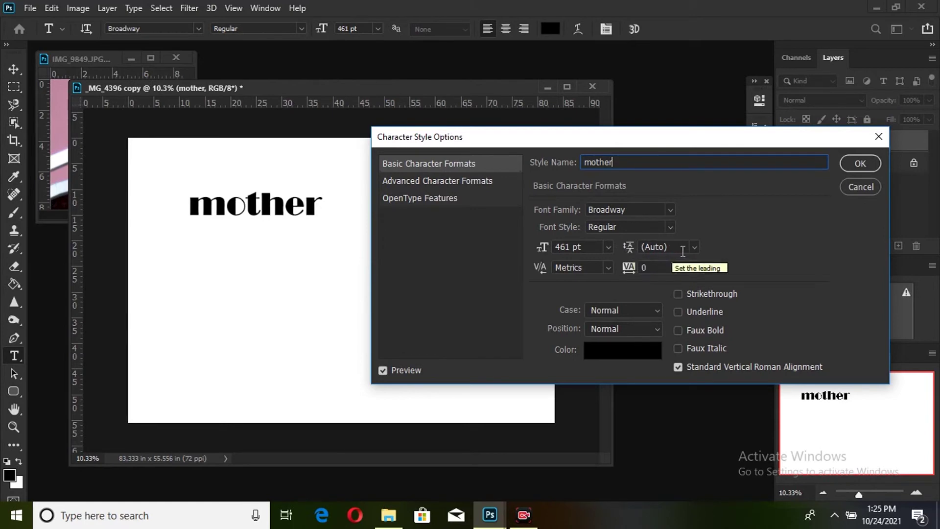
Give the mother style the dark red colour 950000 and save it.
click(634, 351)
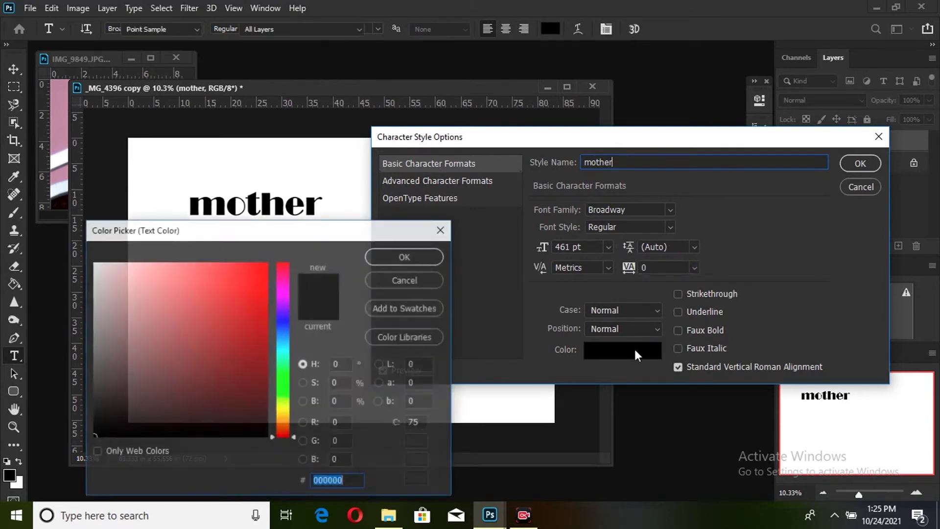
text(950000)
click(427, 262)
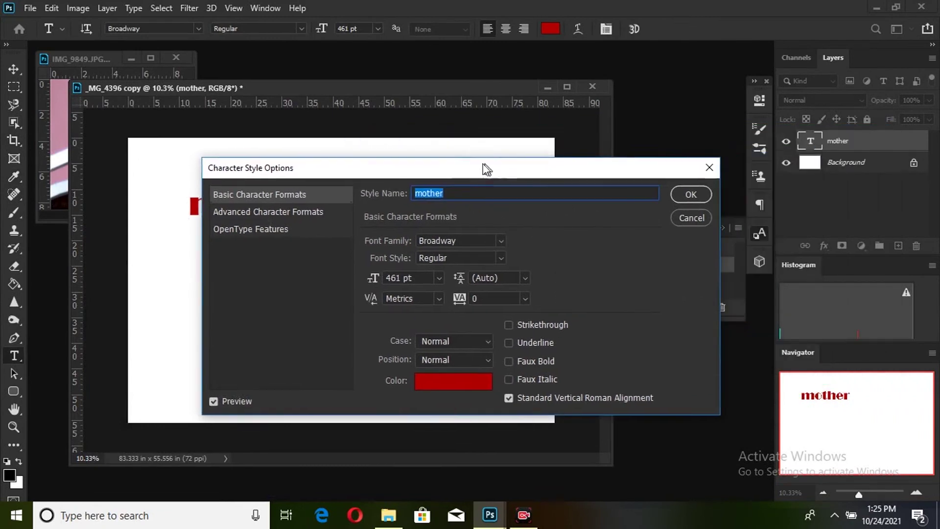
click(686, 194)
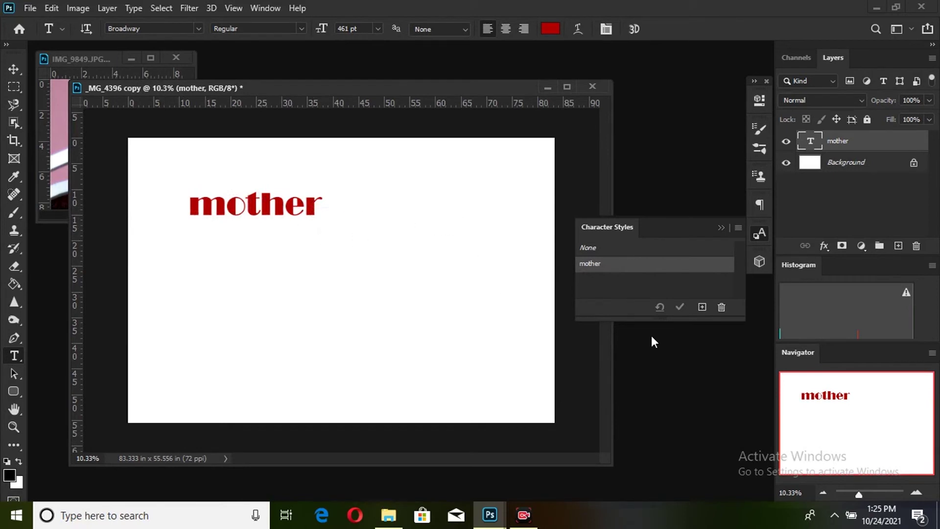
Add a second style, Character Style 1, and make the Character Styles panel taller.
click(701, 308)
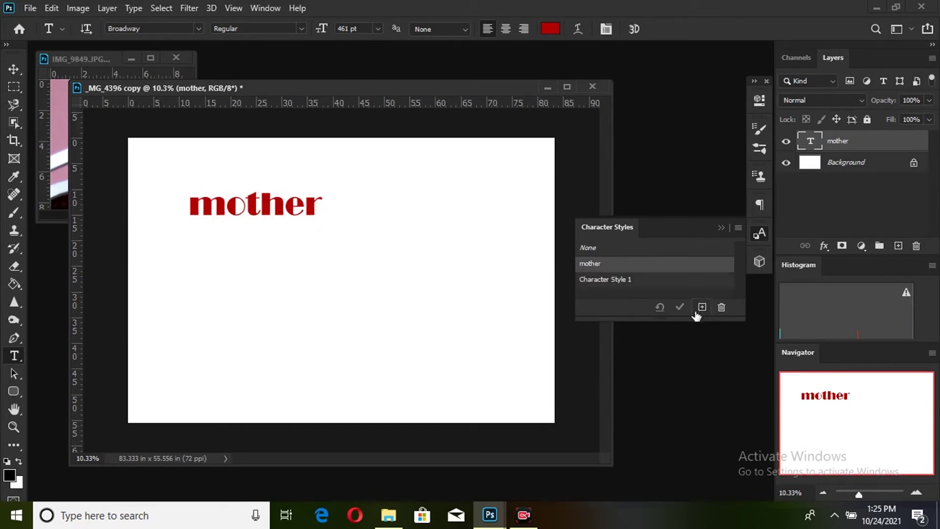
click(617, 282)
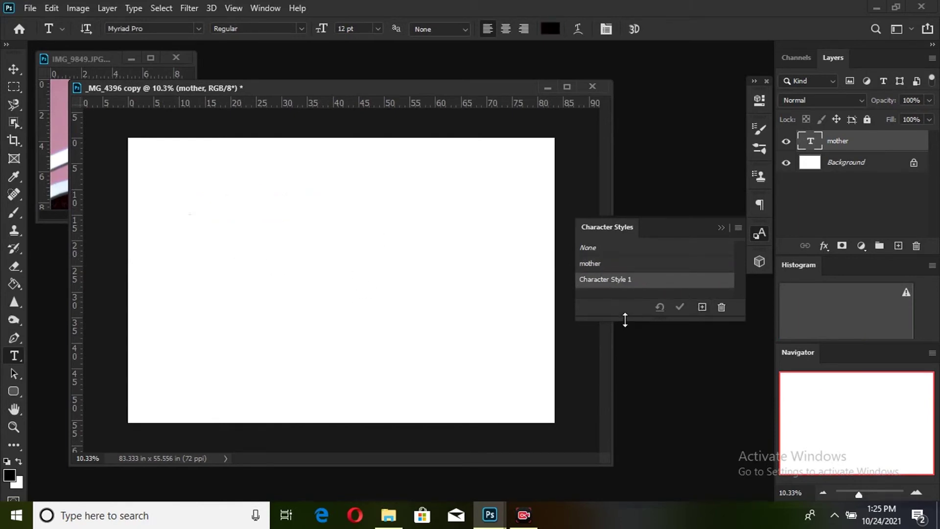
drag(625, 319, 629, 415)
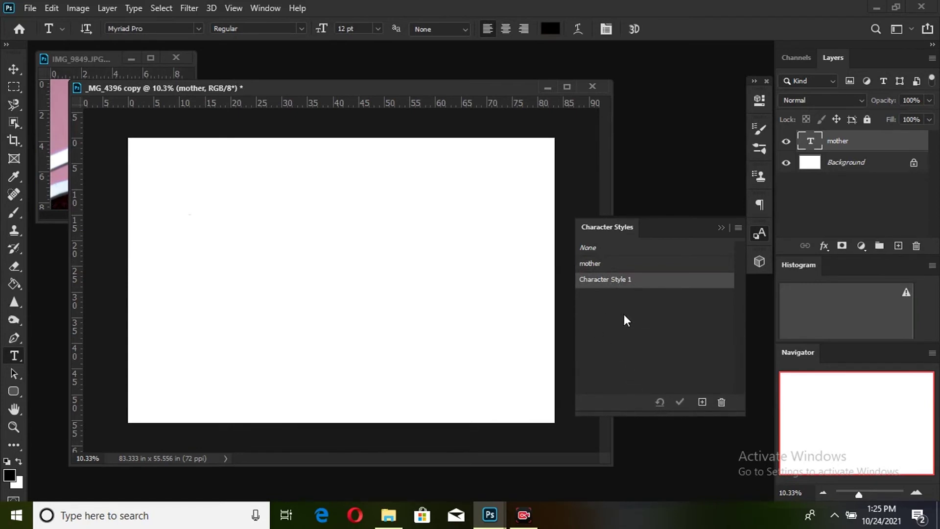
Reapply the mother style to the text and review its settings without changes.
click(598, 265)
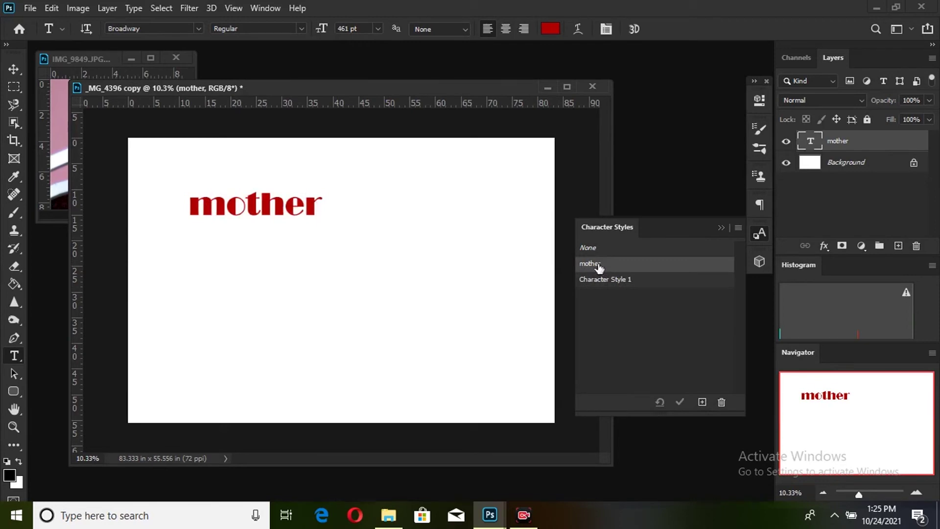
double_click(598, 265)
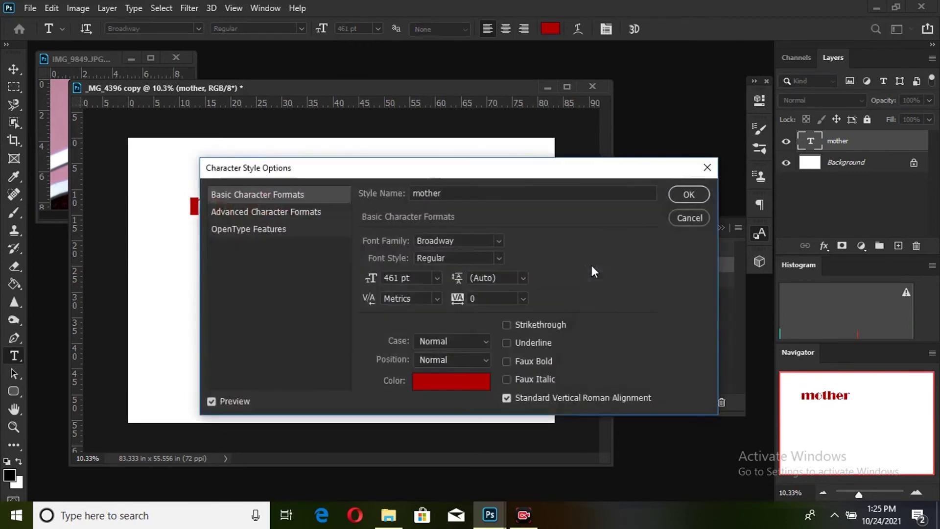
mouse_move(515, 172)
mouse_down()
mouse_move(630, 215)
mouse_move(447, 237)
mouse_move(459, 236)
mouse_up()
click(635, 259)
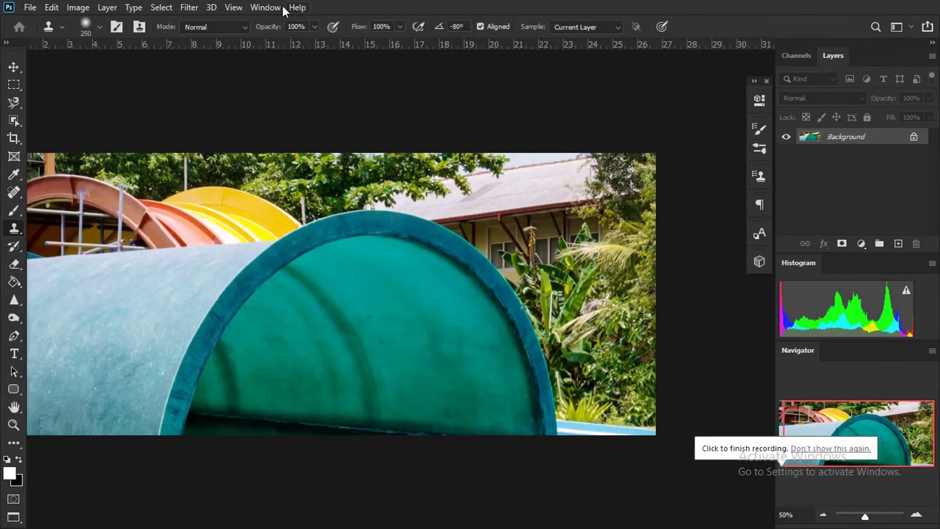
Show the Clone Source panel, resample near the roof edge, and undo the stray pipe strokes.
click(280, 6)
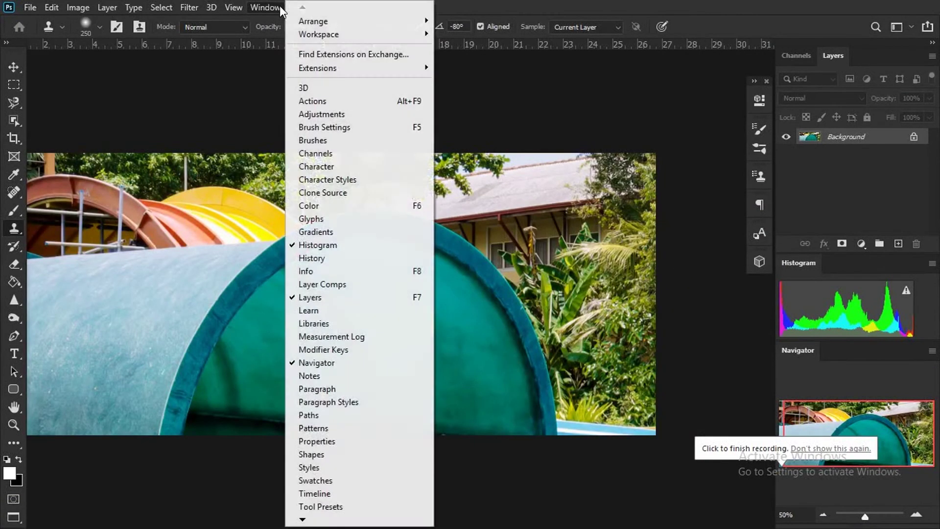
click(333, 196)
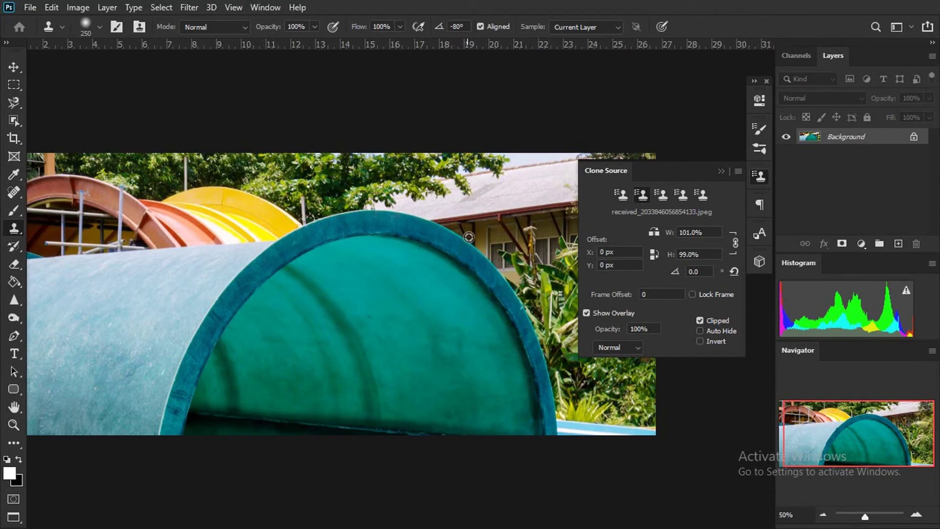
alt+click(467, 241)
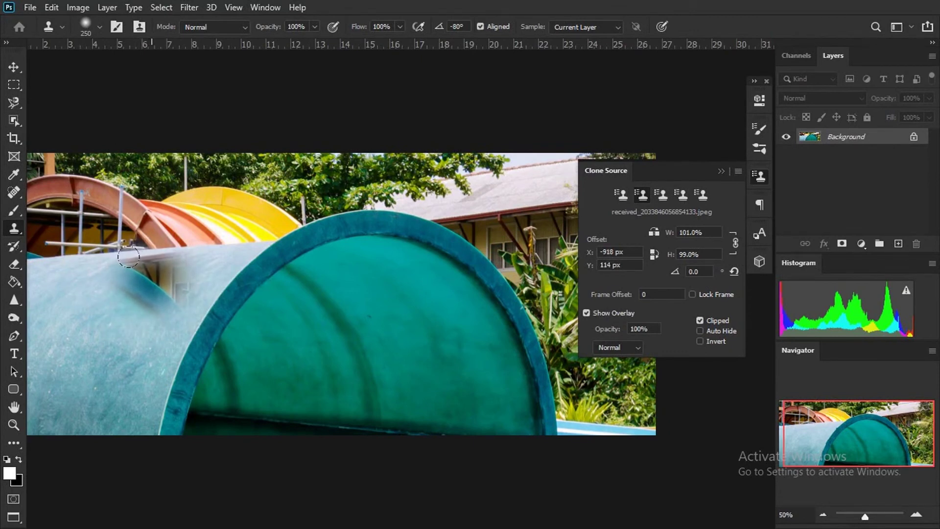
key(ctrl+z)
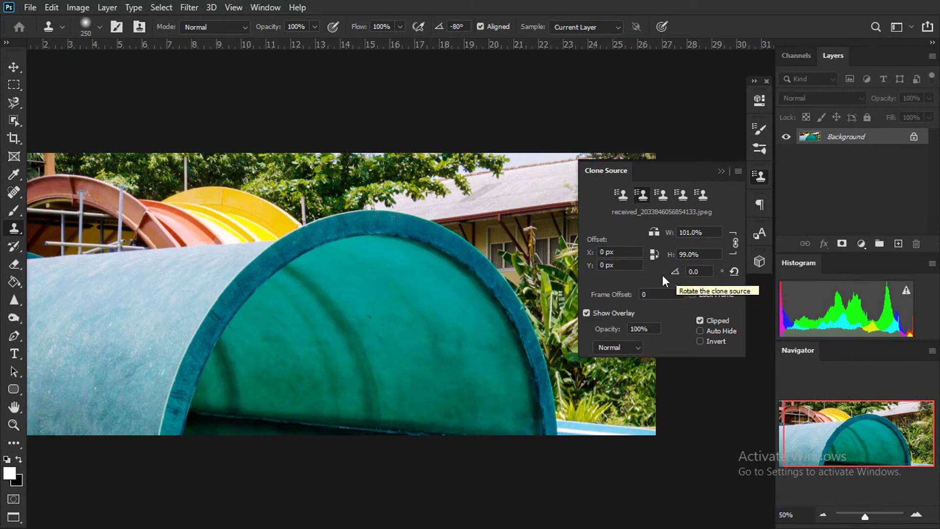
Paint cloned pipe texture onto the left pipe.
click(704, 272)
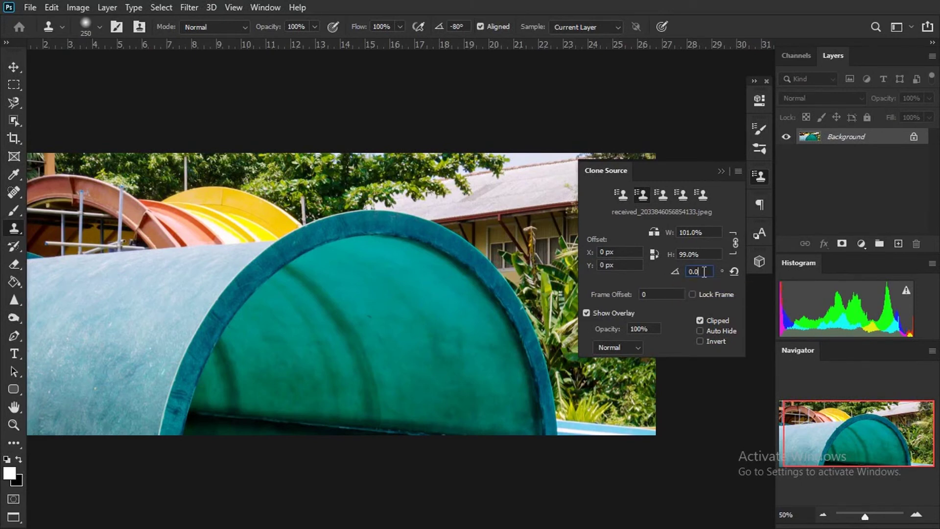
drag(206, 255, 135, 256)
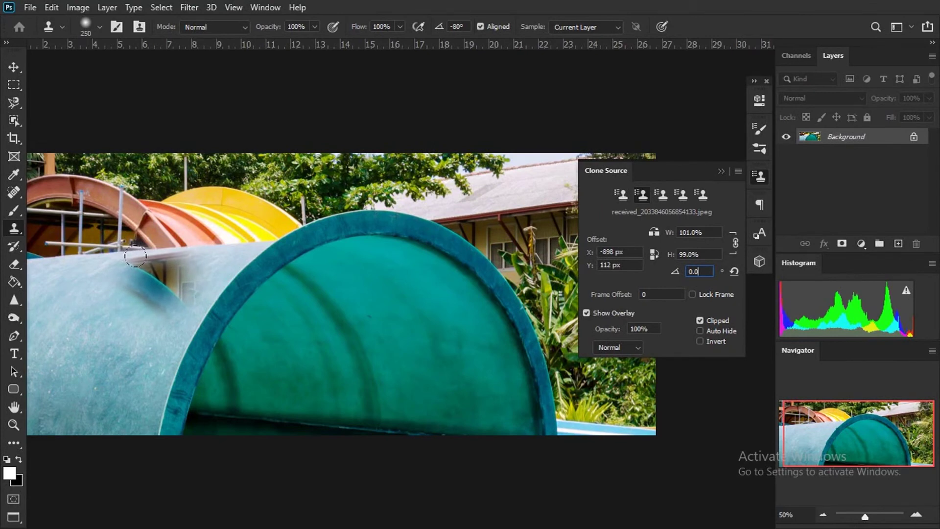
drag(135, 256, 133, 261)
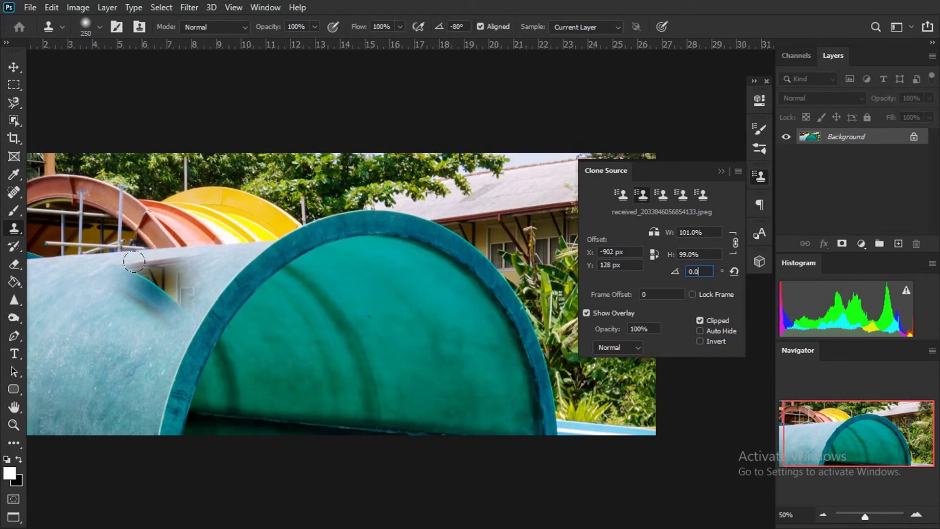
Rotate the clone source to -100° and paint rotated detail across the pipe top.
key(Up)
key(Up)
key(Up)
key(Up)
key(Up)
key(Up)
key(Up)
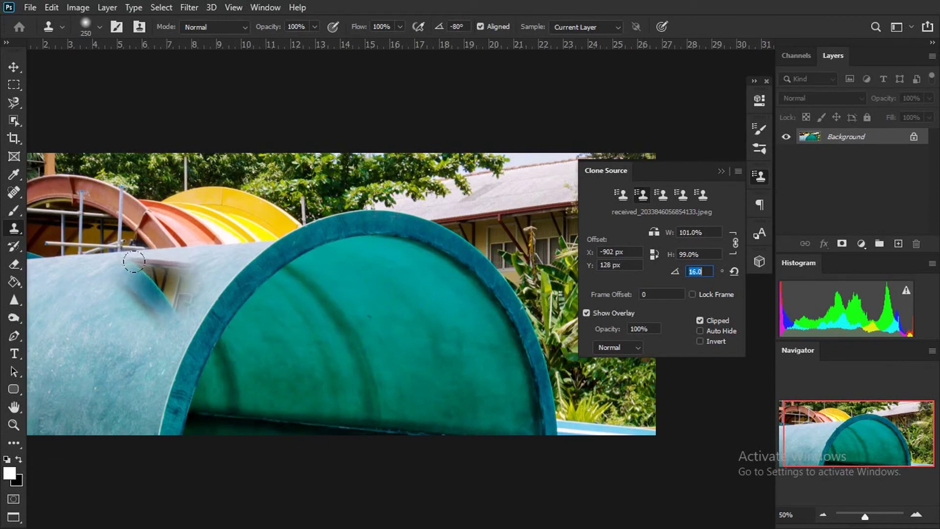
key(Up)
key(Up)
key(Up)
key(Down)
key(Down)
key(Down)
key(Down)
key(Down)
key(Down)
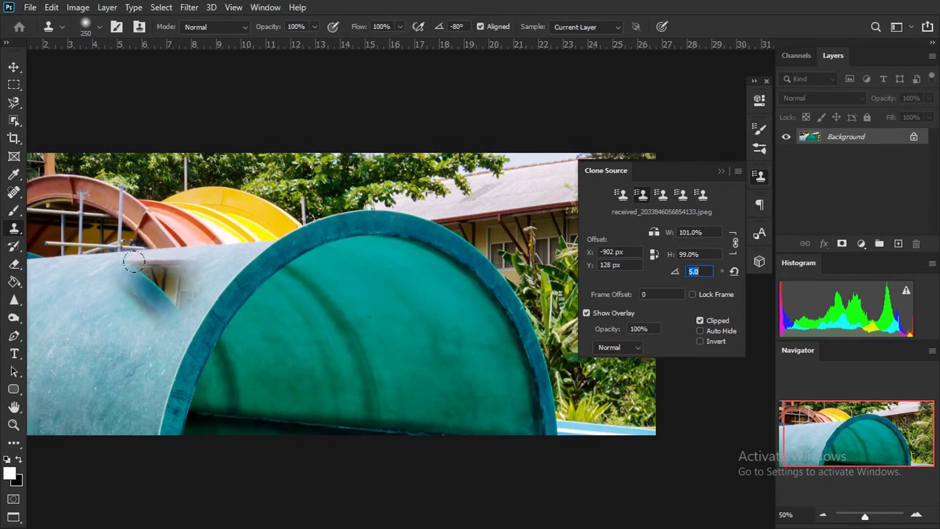
key(Down)
key(Down)
key(Down)
key(Down)
key(Down)
key(Down)
key(Down)
key(Down)
key(Down)
key(Down)
key(Down)
key(Down)
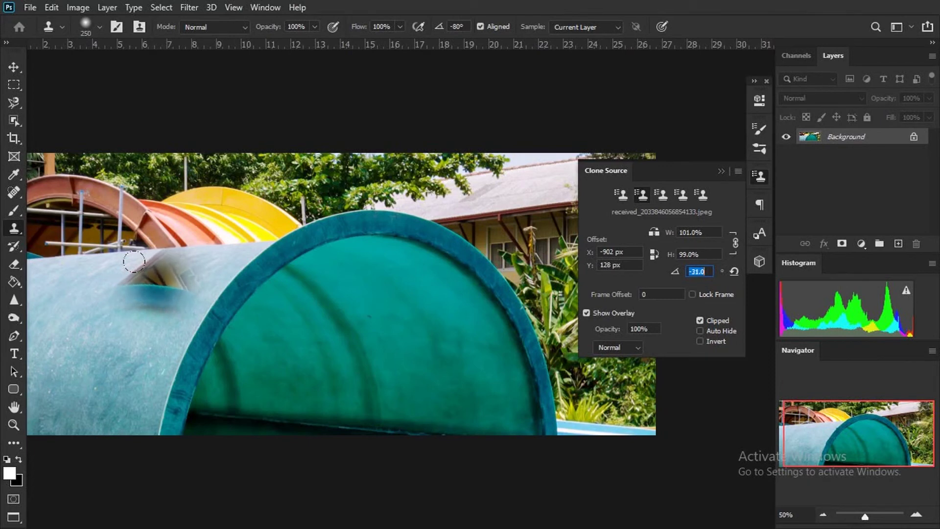
key(Down)
key(Down)
key(Down)
key(Down)
key(Down)
key(Down)
key(Down)
key(Down)
key(Down)
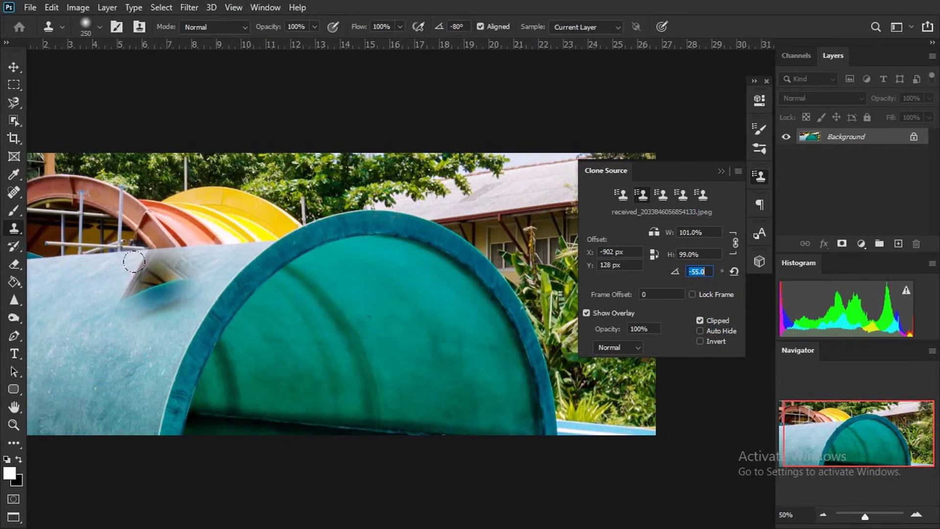
key(Down)
key(Down)
key(Down)
key(Down)
key(Down)
key(Down)
key(Down)
key(Down)
key(Down)
key(Down)
key(Down)
key(Down)
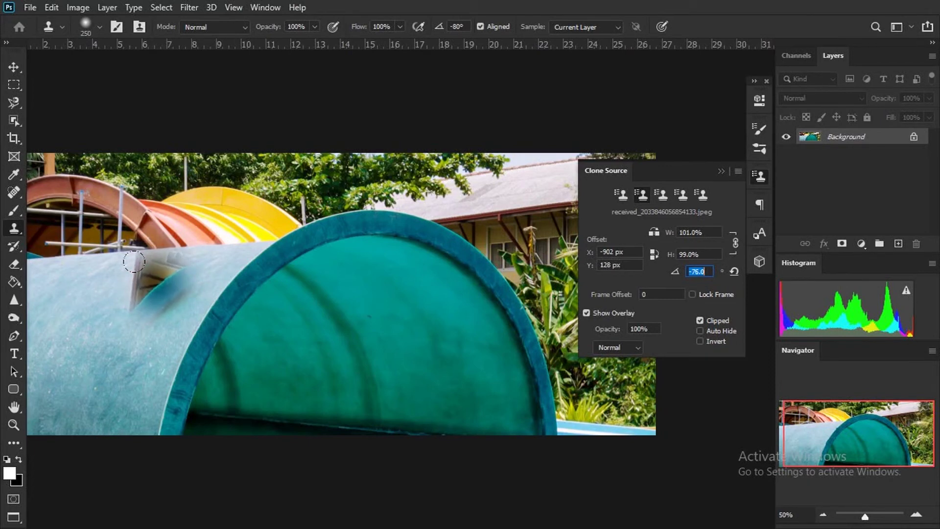
key(Down)
key(Down)
key(Down)
key(Down)
key(Down)
key(Down)
key(Down)
key(Down)
key(Down)
key(Down)
key(Down)
key(Down)
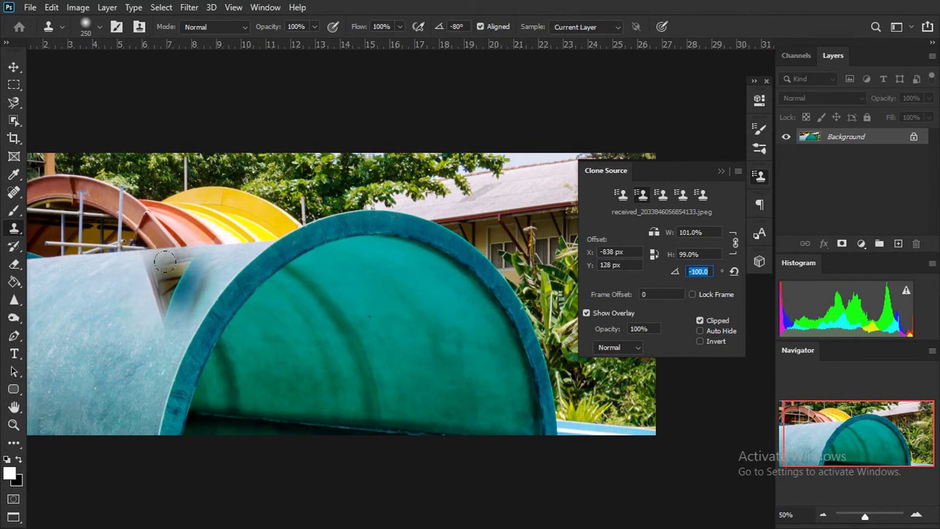
mouse_move(173, 262)
mouse_down()
mouse_move(182, 258)
mouse_move(178, 271)
mouse_up()
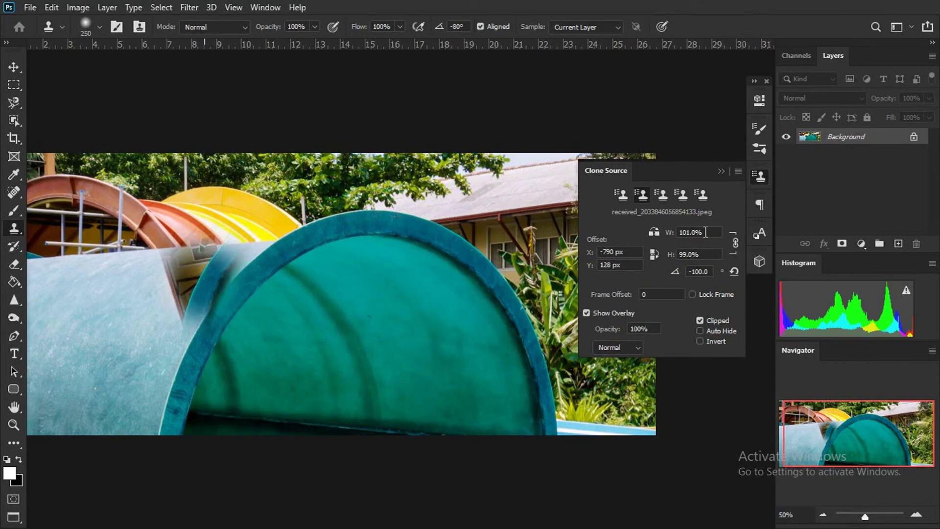
Narrow the clone source width to 71%.
click(700, 232)
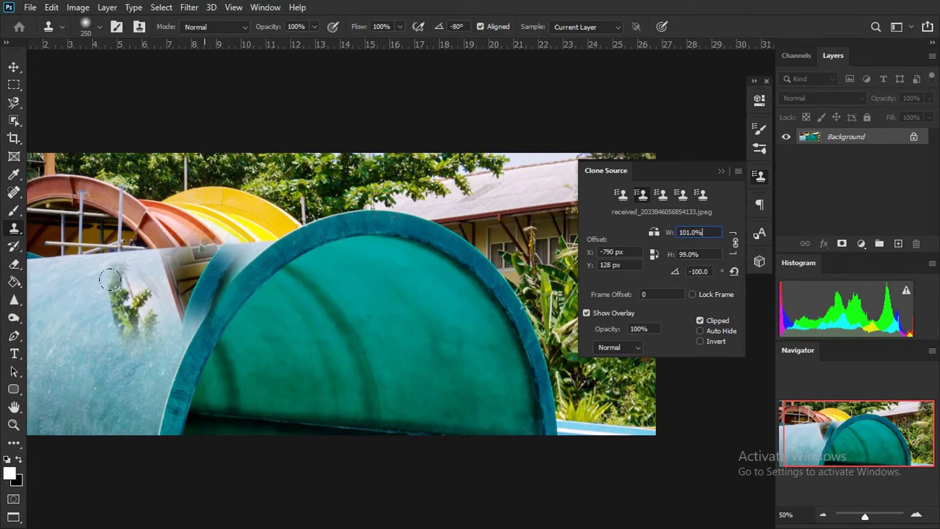
key(shift+Up)
key(shift+Up)
key(shift+Up)
key(shift+Down)
key(shift+Down)
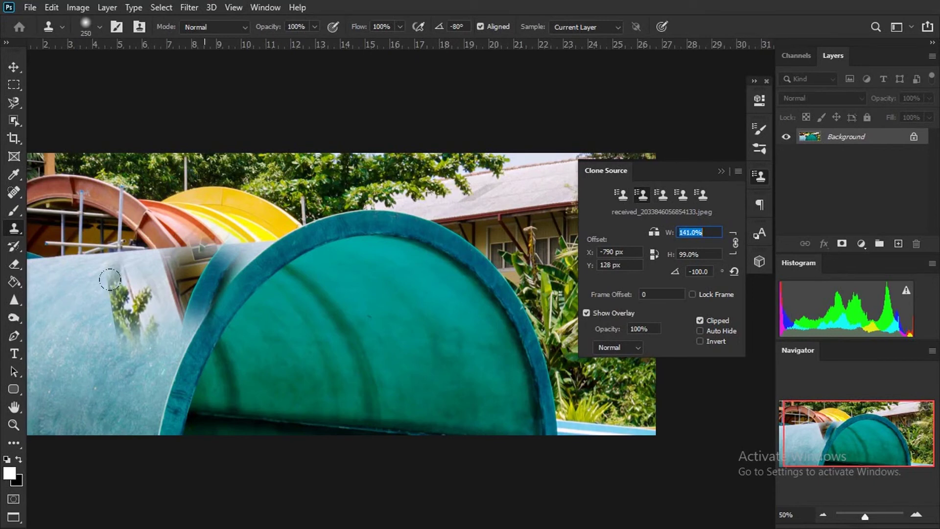
key(shift+Down)
key(shift+Down)
key(shift+Down)
key(shift+Down)
key(shift+Down)
key(shift+Down)
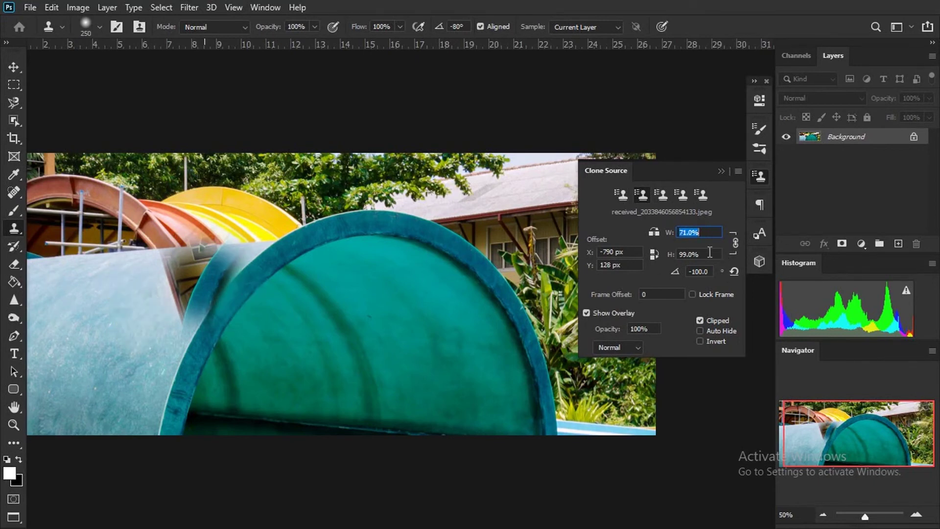
Return the clone height to 99% and clone leafy foliage onto the left blue pipe.
click(704, 254)
drag(142, 376, 120, 286)
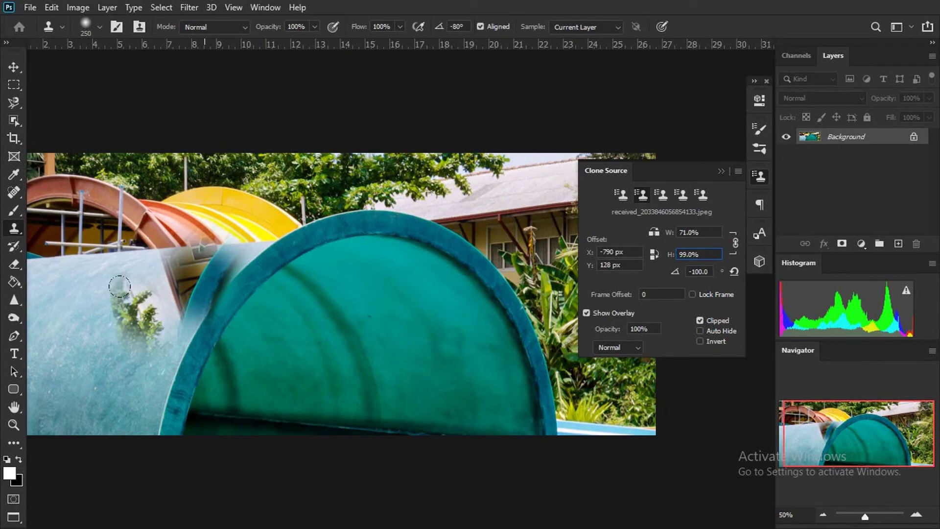
key(shift+Down)
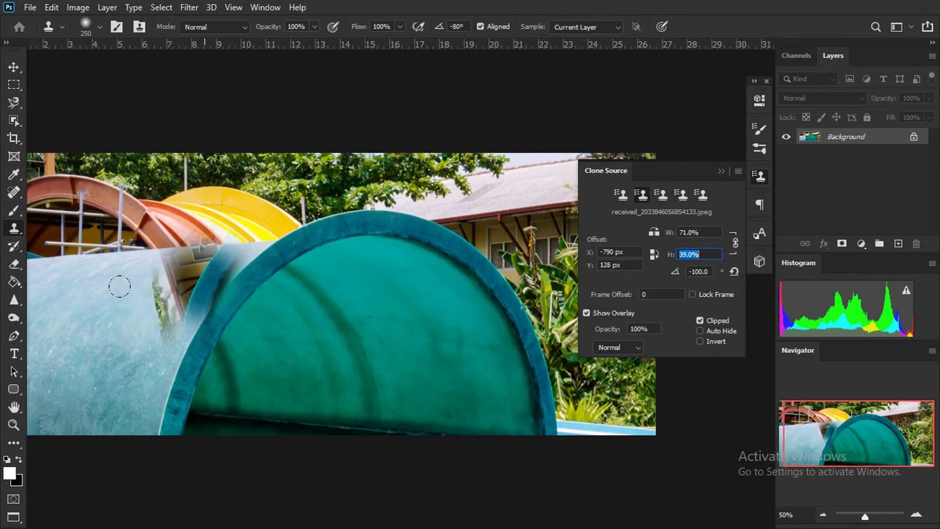
key(shift+Down)
key(shift+Up)
key(shift+Up)
key(shift+Up)
key(shift+Up)
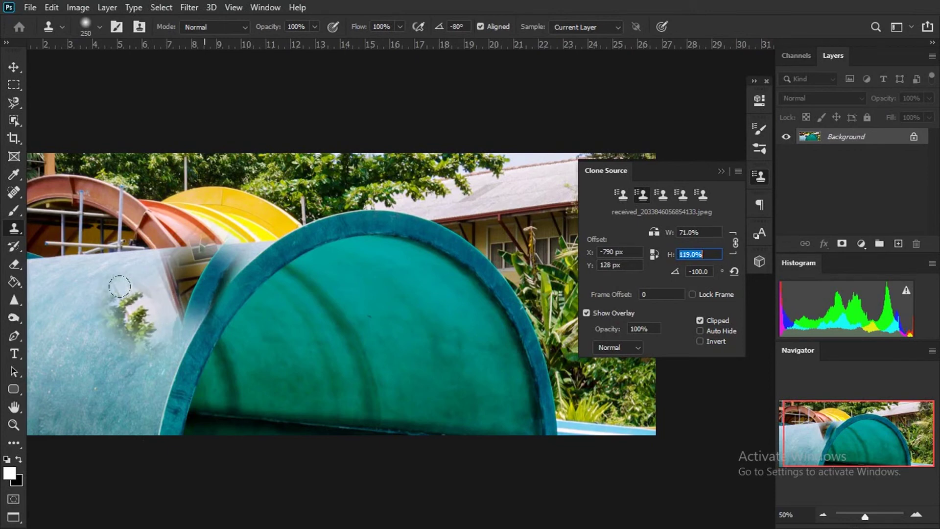
key(shift+Down)
key(shift+Down)
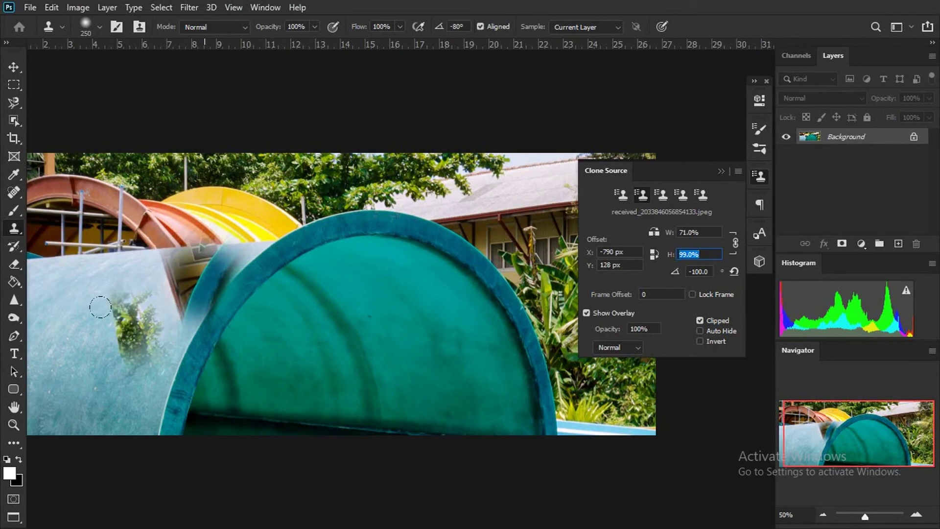
mouse_move(104, 303)
mouse_down()
mouse_move(125, 293)
mouse_move(103, 284)
mouse_up()
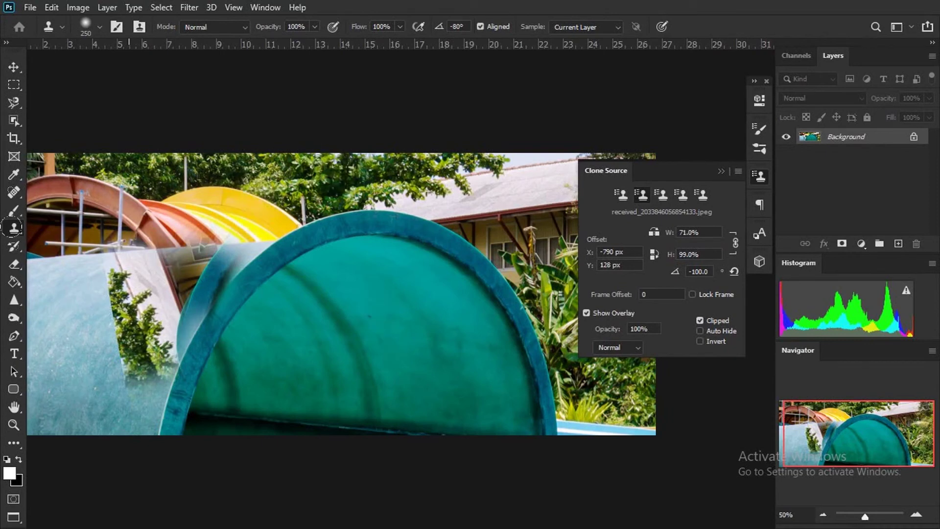
drag(142, 231, 103, 224)
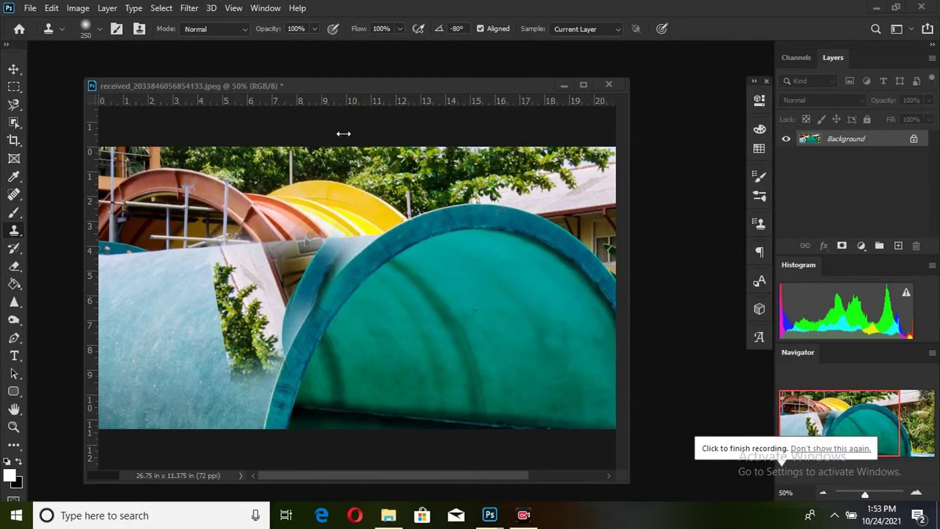
Show the Color panel, switch to the Brush, pick a dark red foreground, and view Swatches.
click(270, 12)
click(269, 9)
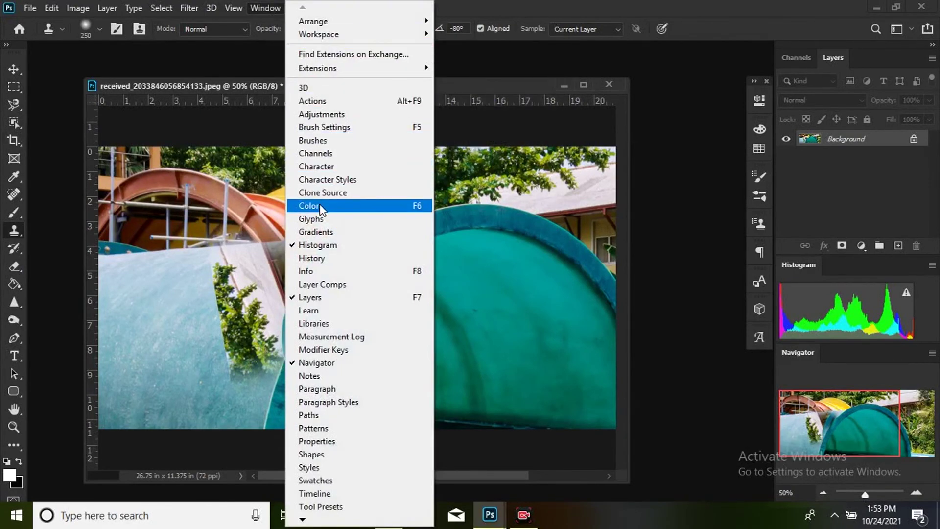
click(313, 206)
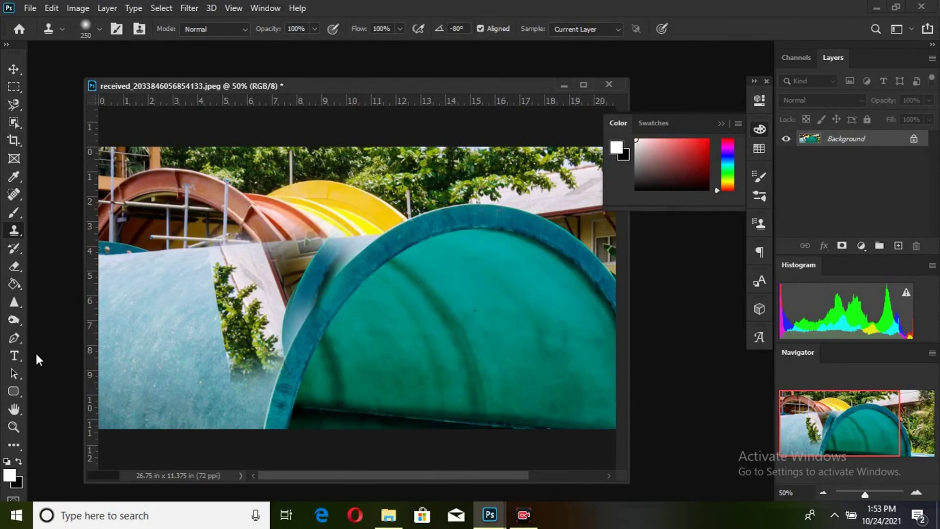
click(13, 213)
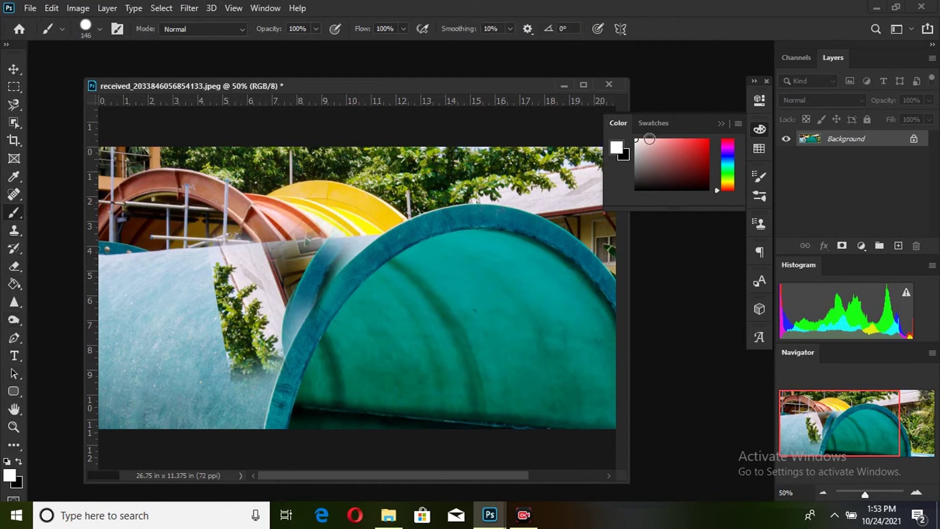
drag(680, 149, 690, 155)
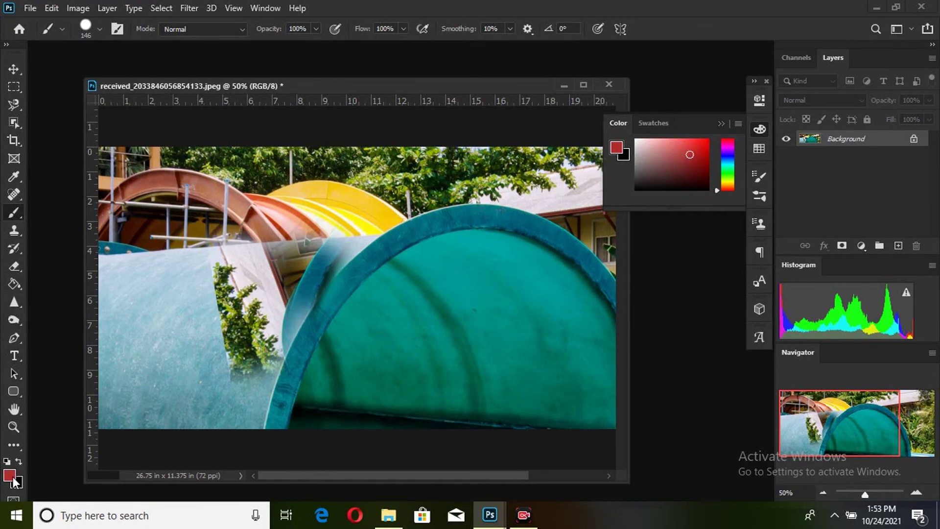
click(656, 125)
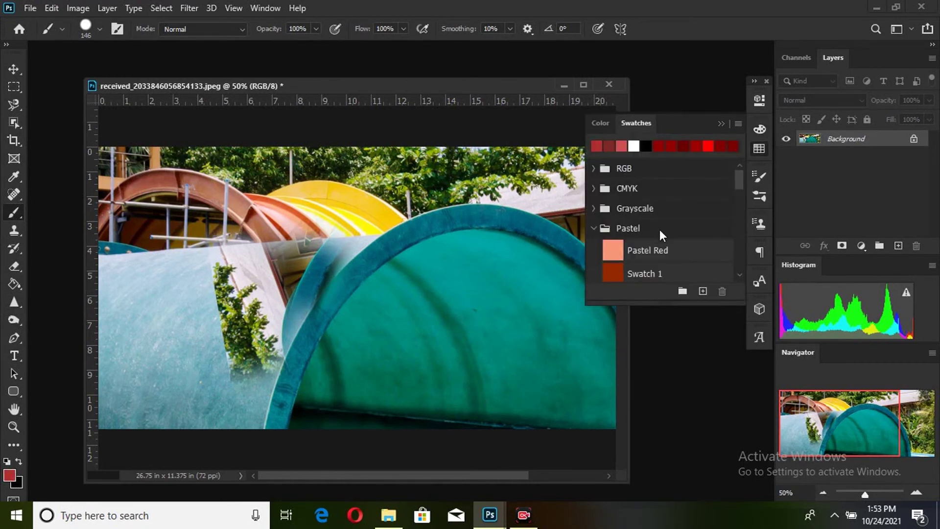
Create a new swatch group named jeevan.
drag(738, 183, 738, 198)
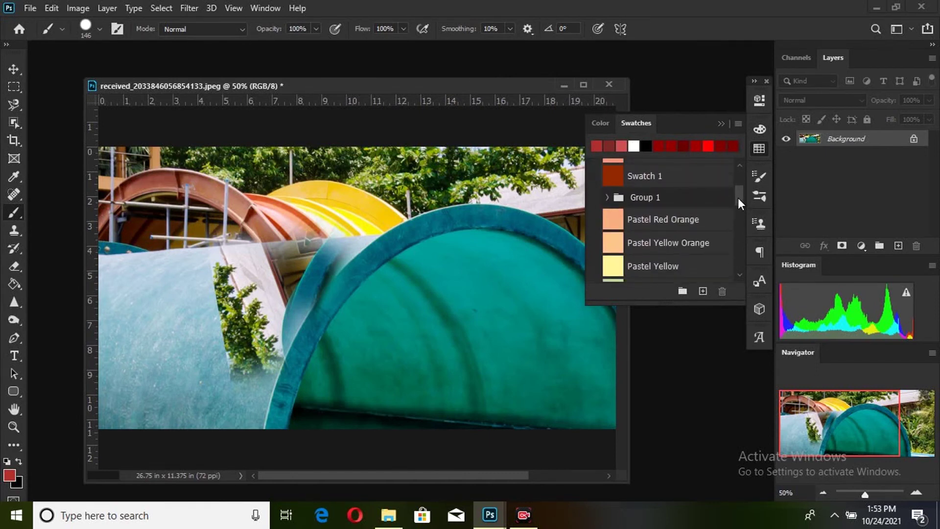
click(683, 292)
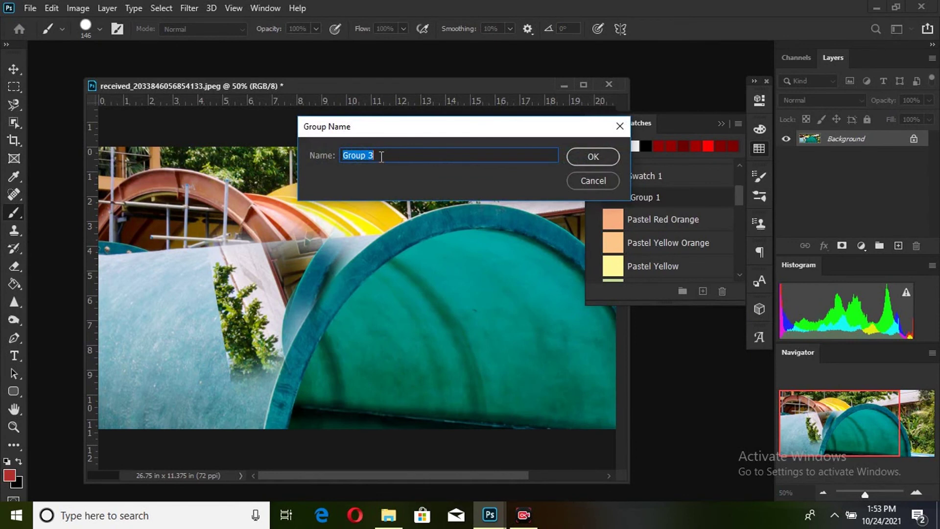
text(j)
text(eevan)
click(593, 156)
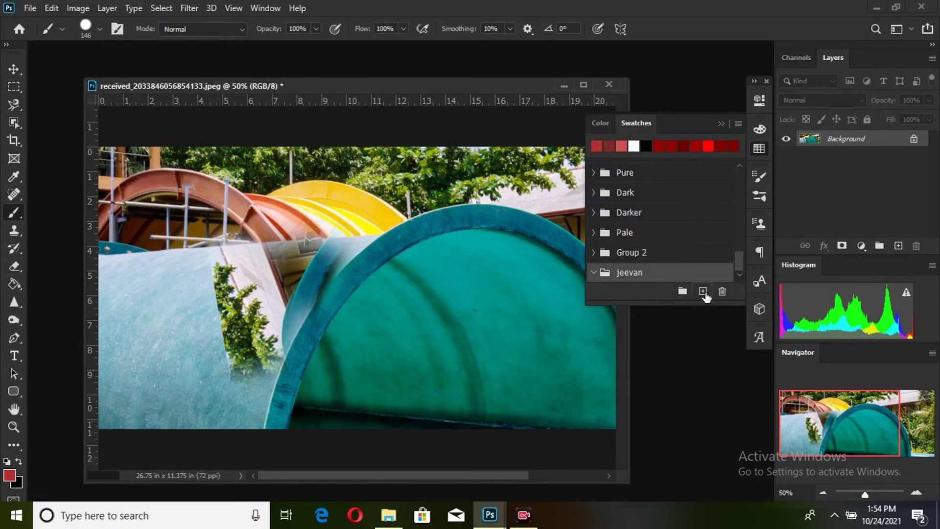
Save the dark red as a swatch named uuuuu and select it.
click(703, 291)
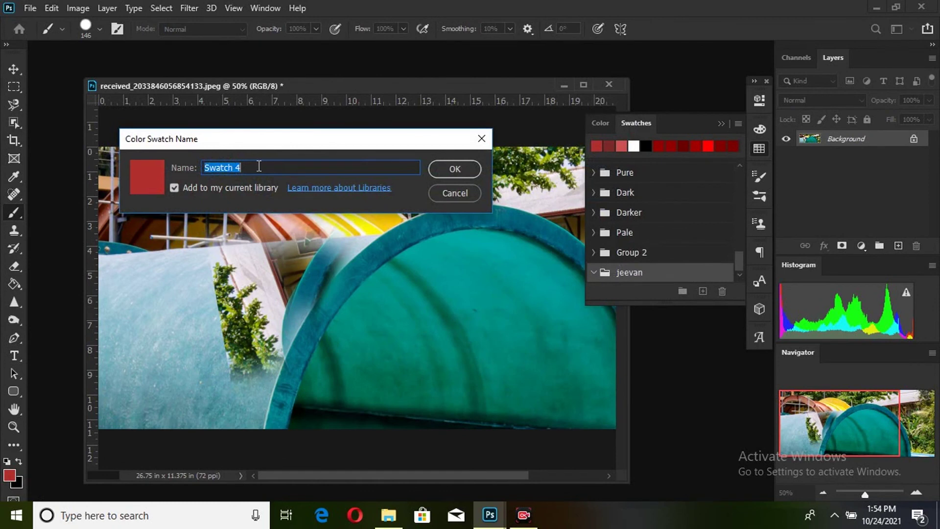
text(uu)
text(uuu)
click(455, 169)
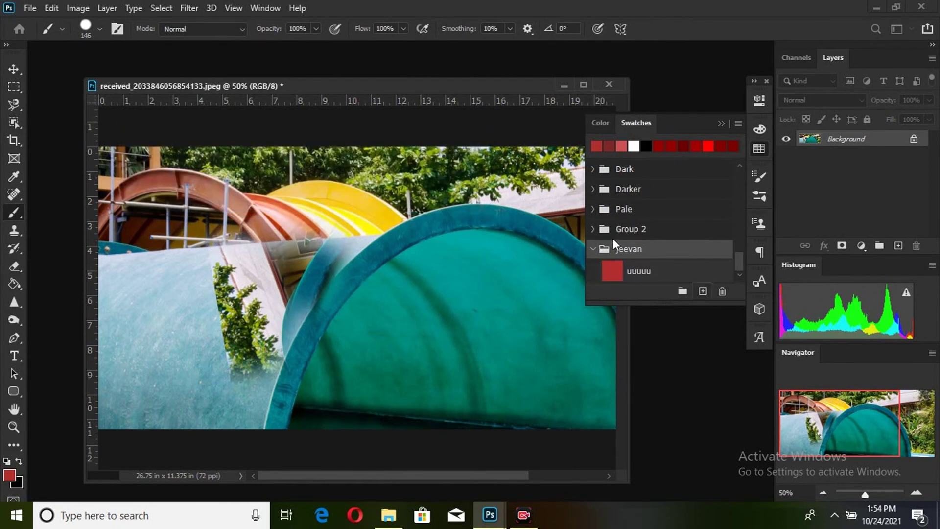
click(641, 270)
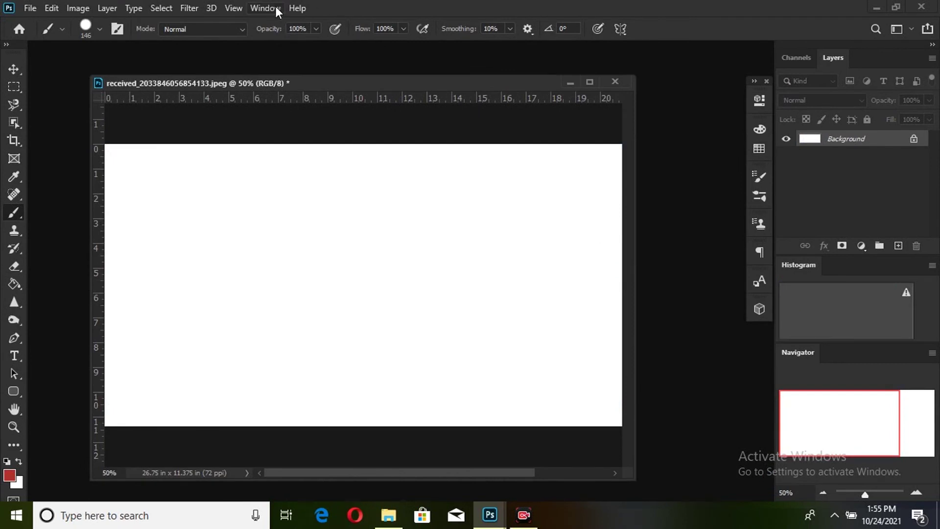
click(274, 8)
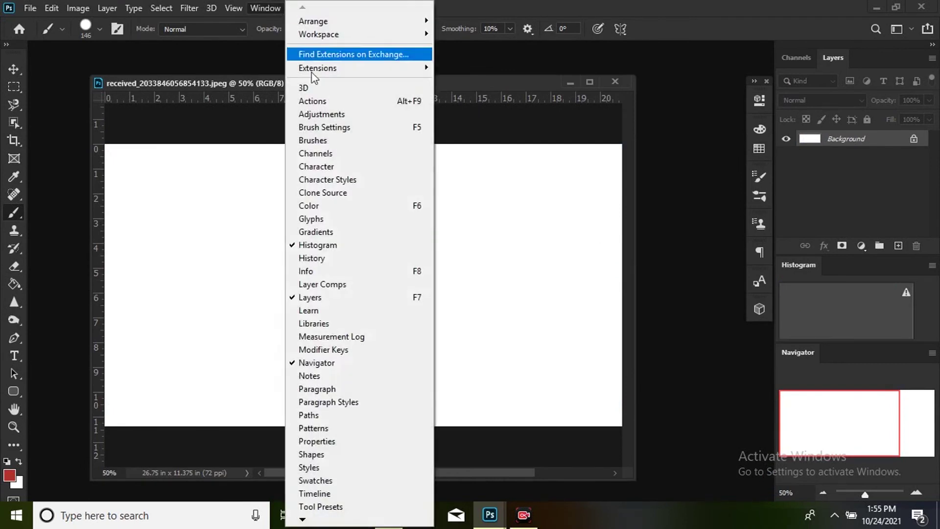
Open the Glyphs panel, move it aside, and switch its font to Bookshelf Symbol 7.
click(332, 220)
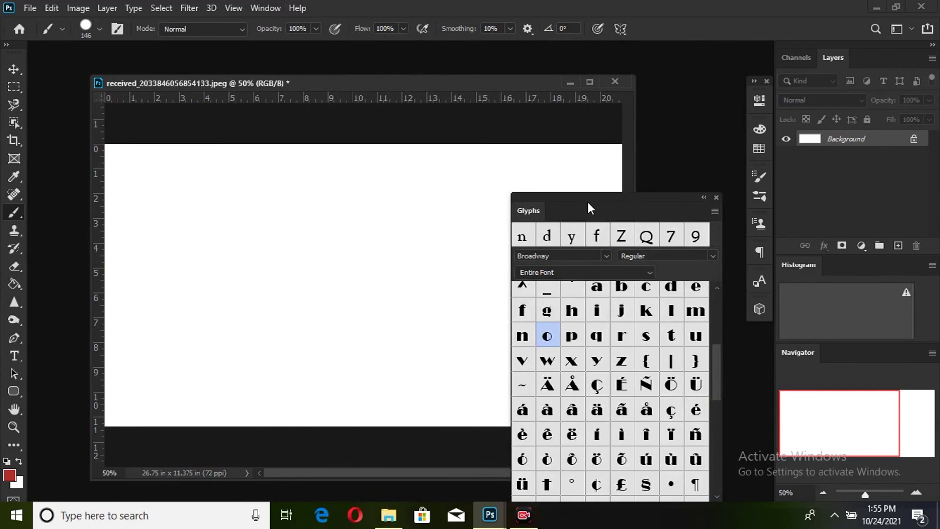
drag(589, 208, 671, 121)
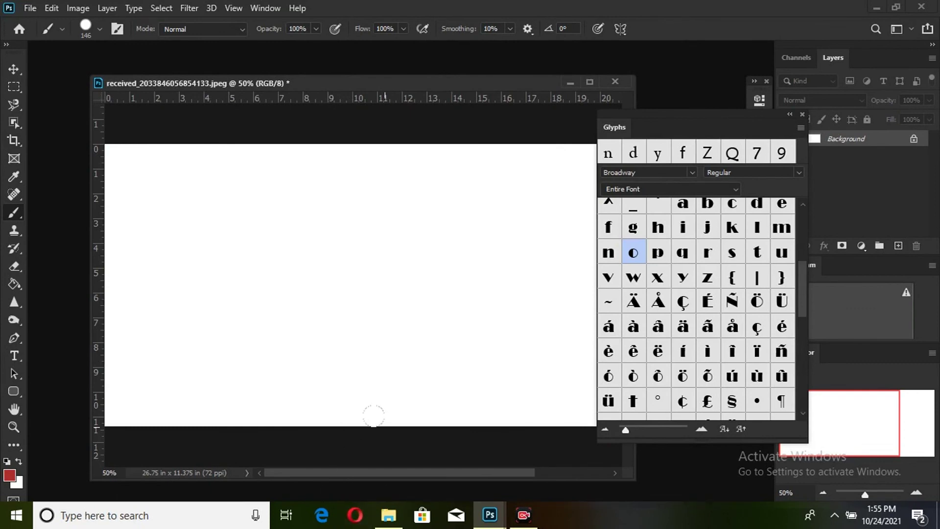
click(720, 190)
click(692, 173)
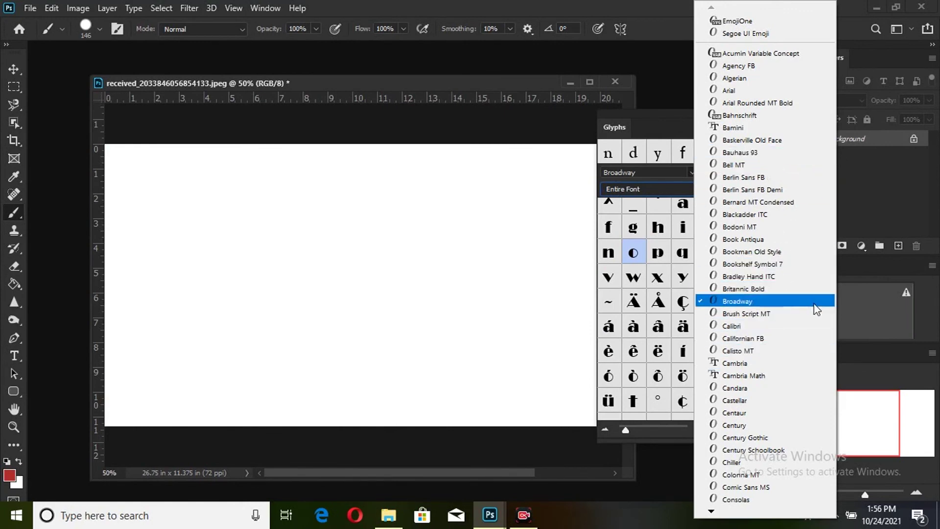
click(757, 264)
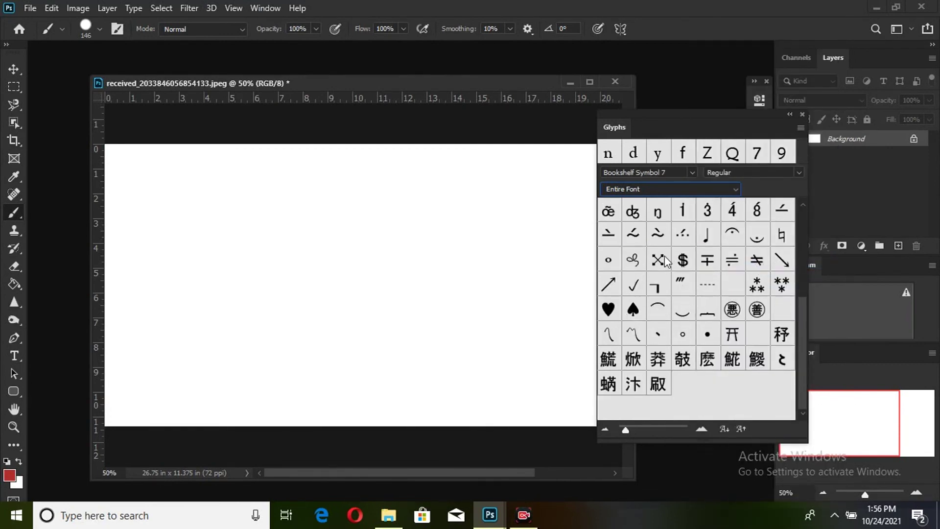
Add a 150 pt red text layer on the canvas holding a single ≉ glyph.
click(15, 356)
click(280, 275)
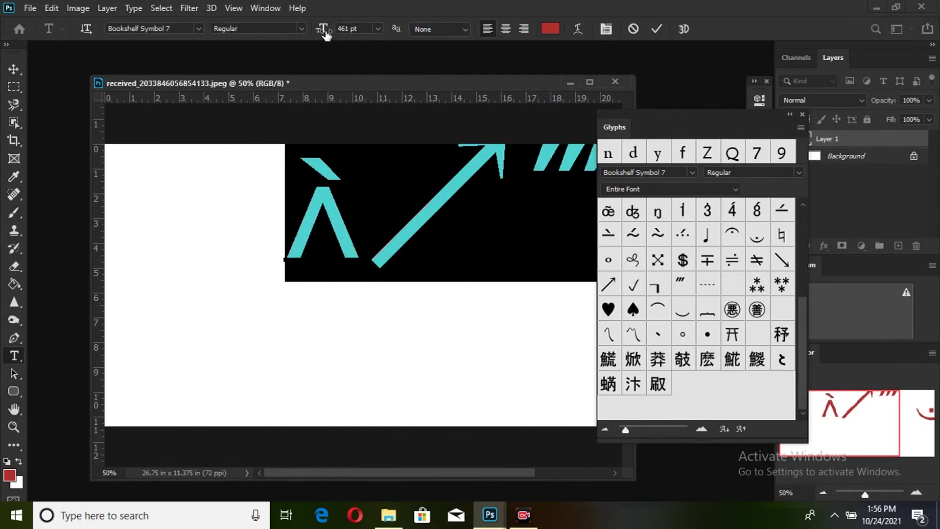
drag(325, 34, 129, 128)
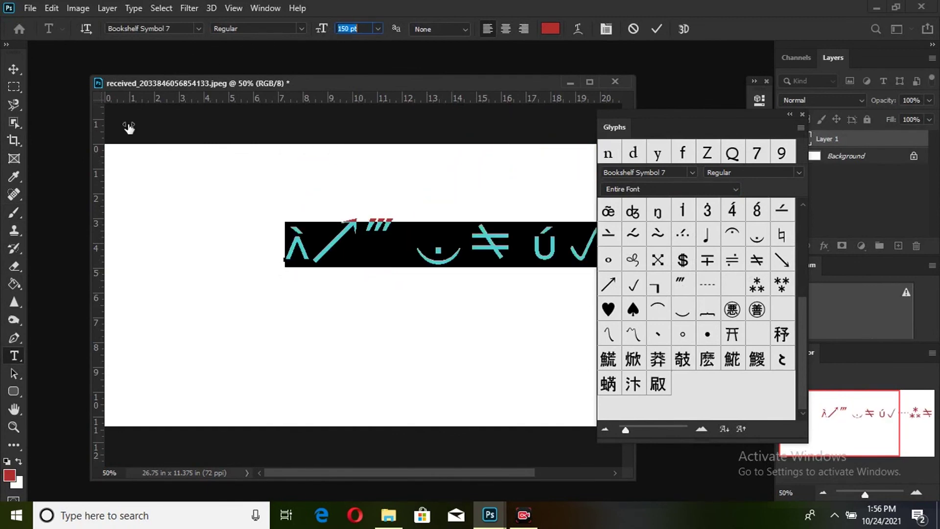
click(297, 249)
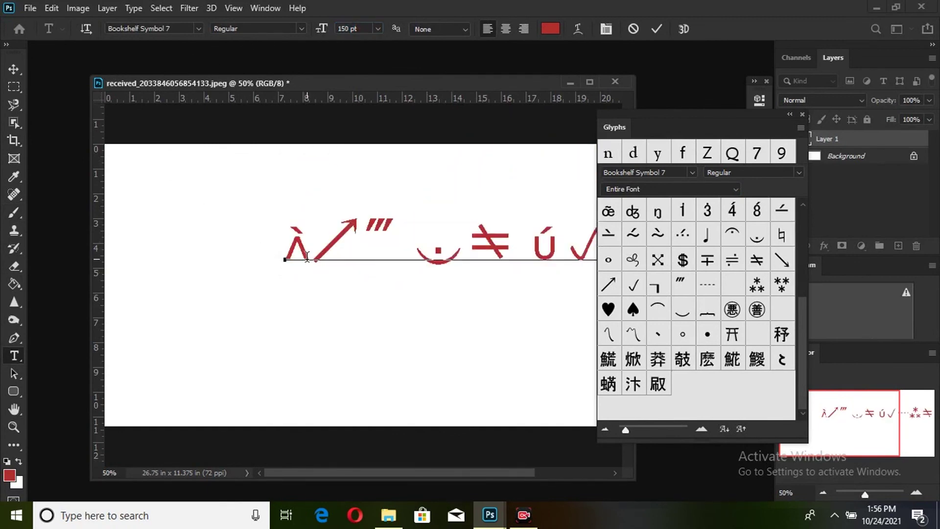
key(ctrl+a)
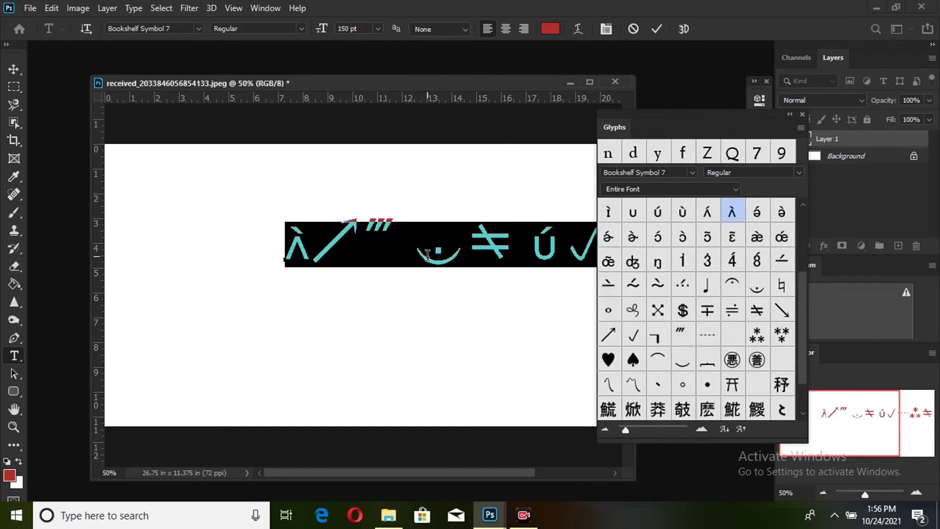
key(ctrl+v)
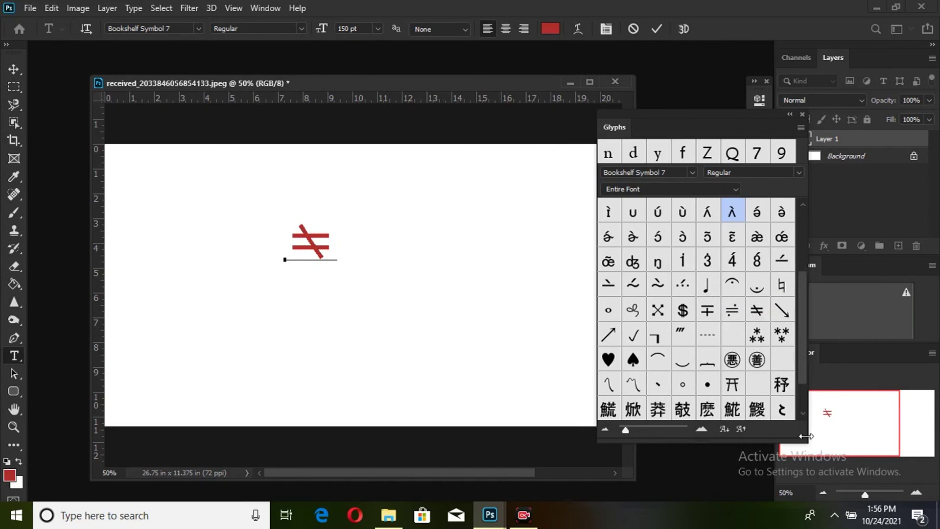
Enlarge the Glyphs panel and insert the ə̀ and ɔ́ glyphs after the ≉.
drag(803, 437, 847, 449)
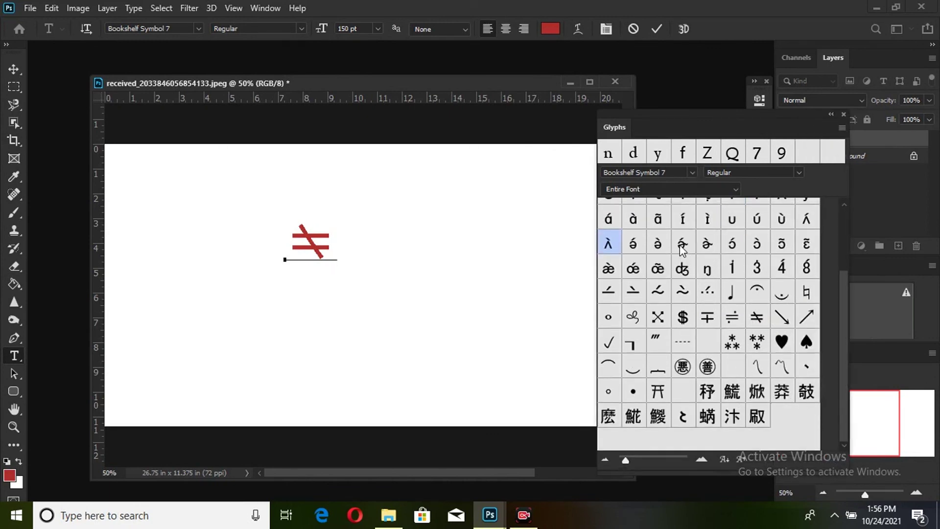
double_click(712, 244)
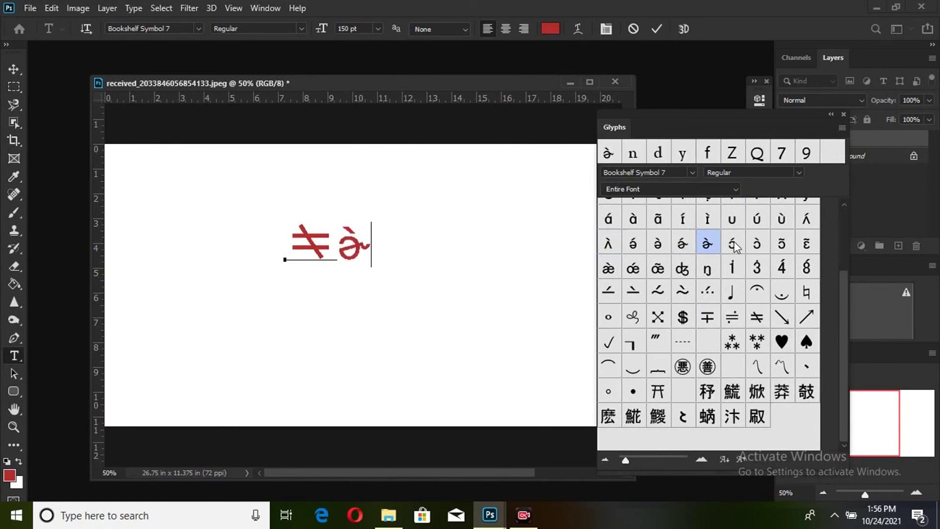
double_click(730, 247)
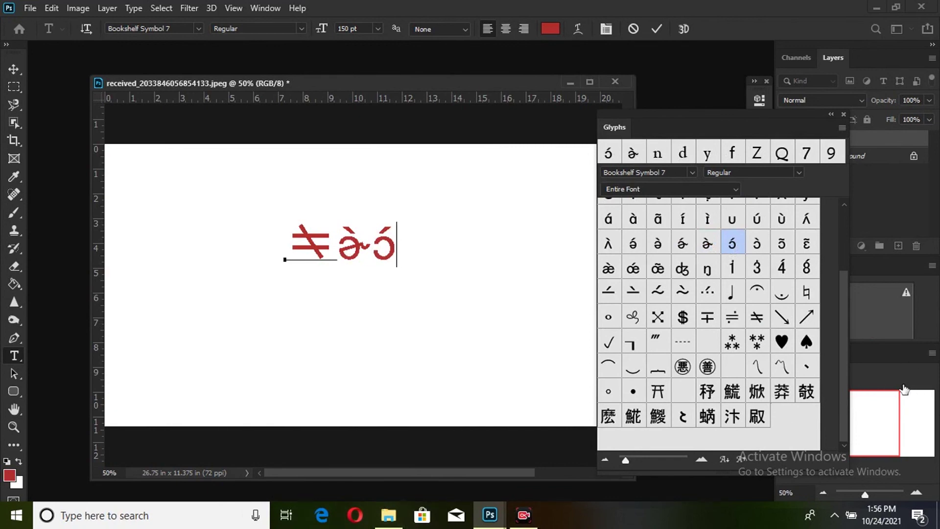
click(735, 189)
click(636, 209)
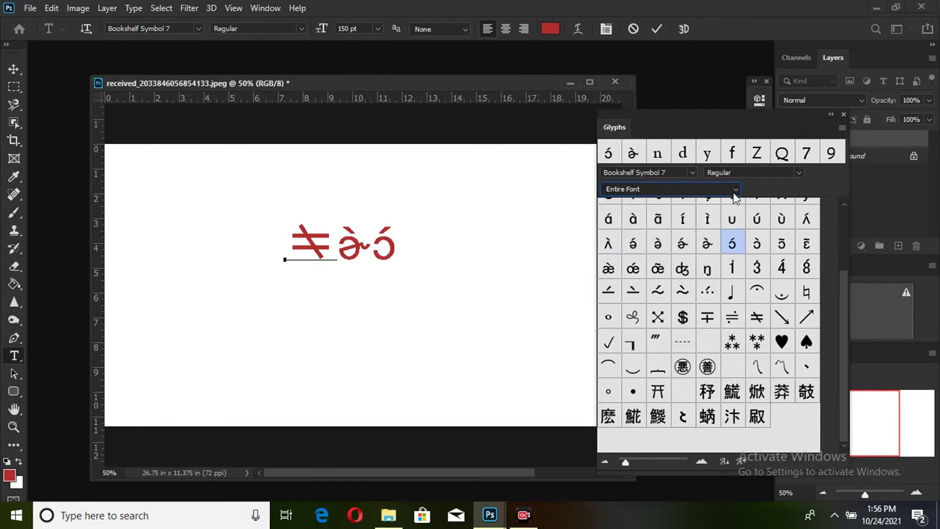
click(691, 172)
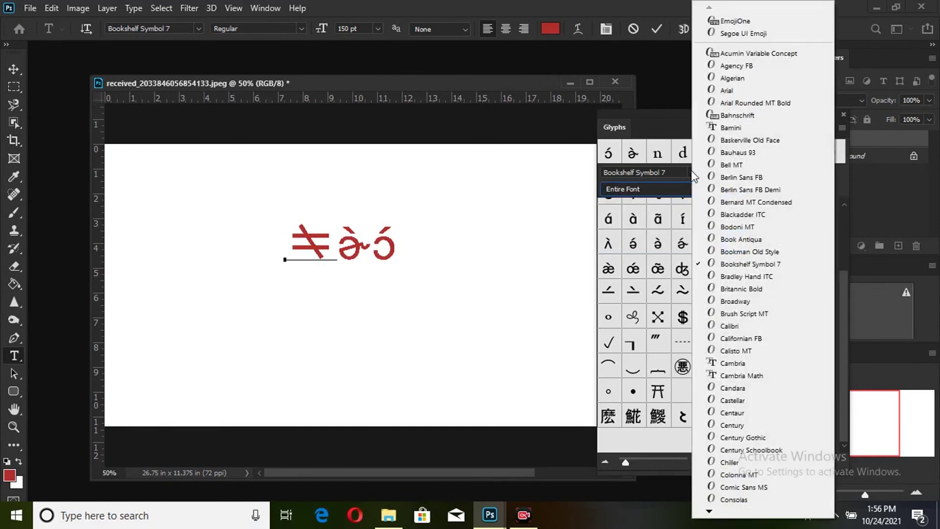
Switch the Glyphs panel font to Bookman Old Style, then to Arial, and browse its Arabic glyphs.
click(761, 251)
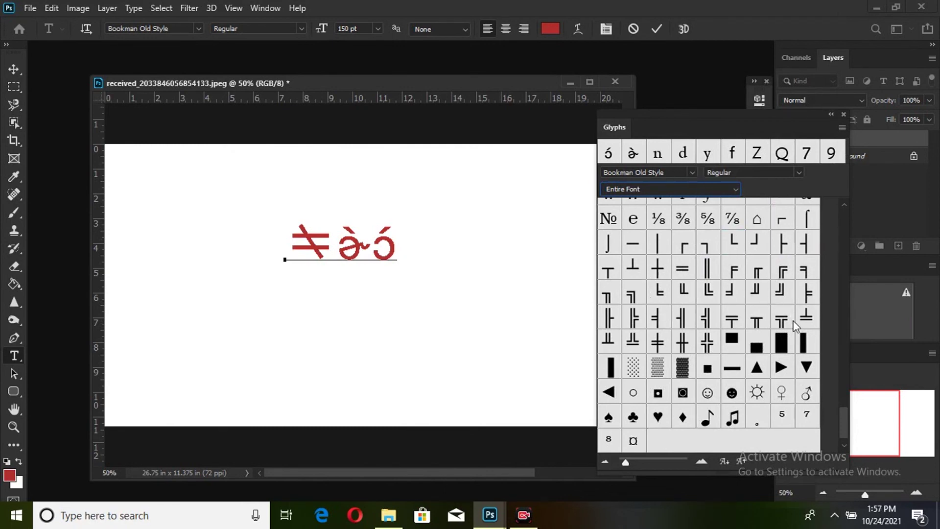
click(692, 172)
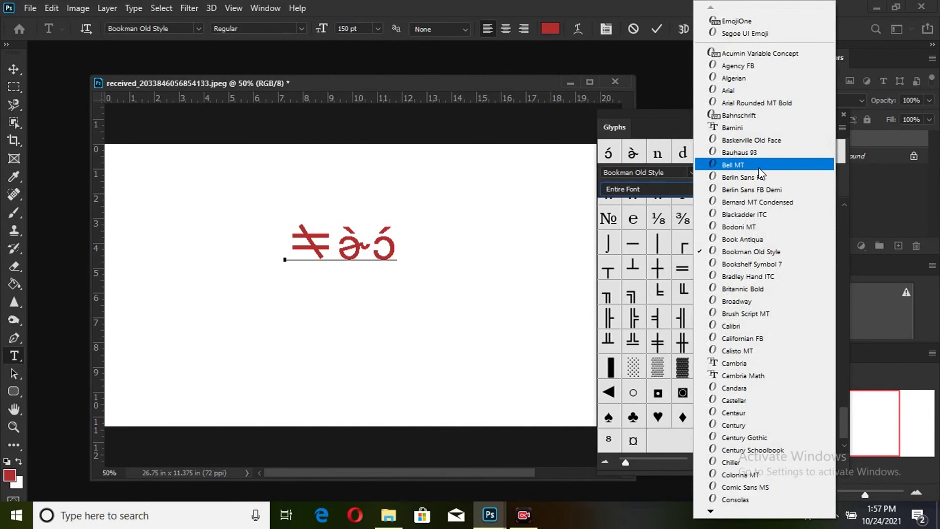
click(746, 90)
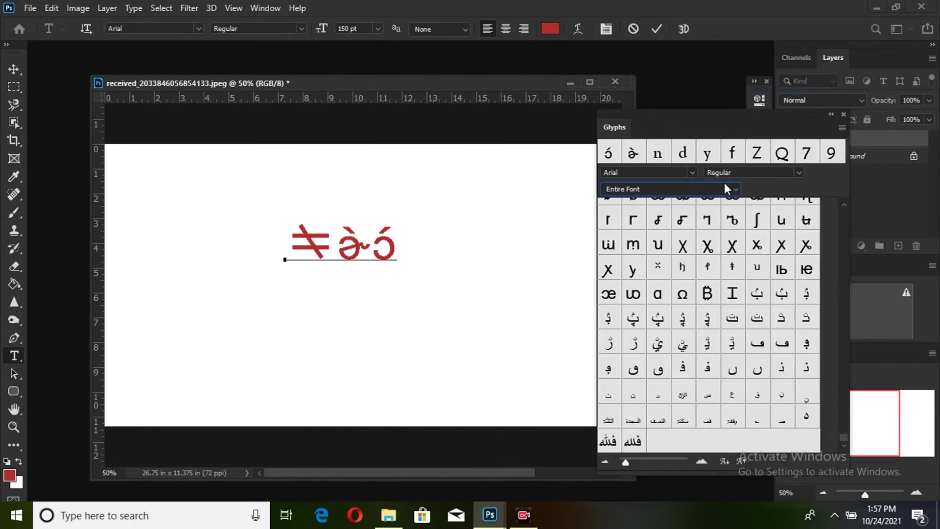
scroll(679, 346, down, 1)
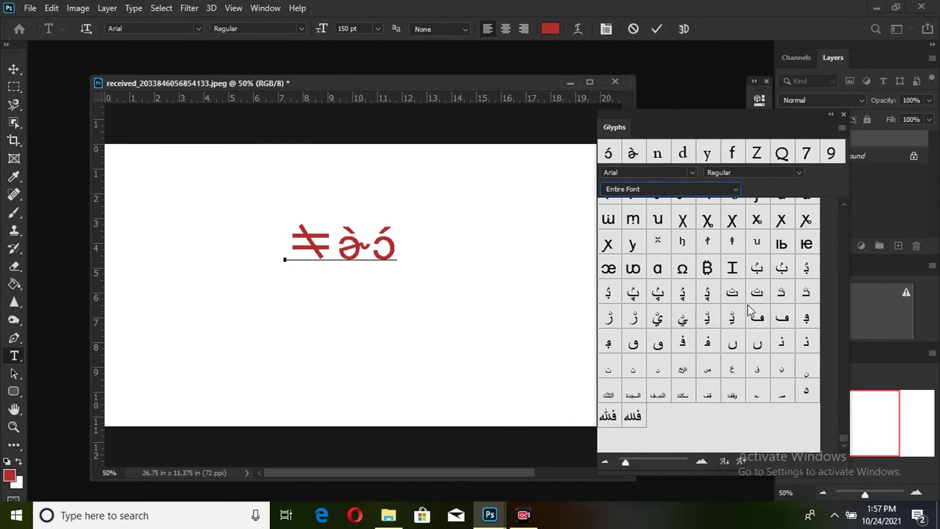
scroll(747, 305, up, 6)
scroll(742, 306, down, 4)
scroll(742, 309, down, 2)
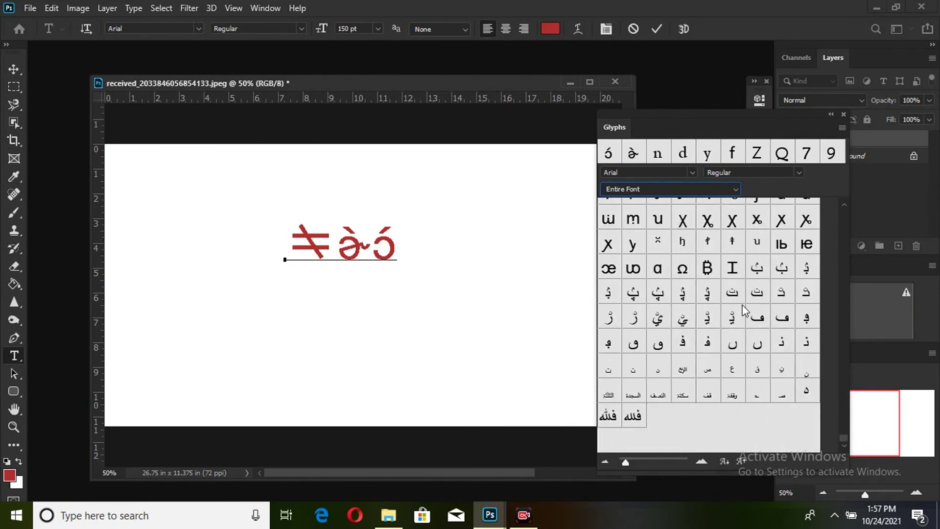